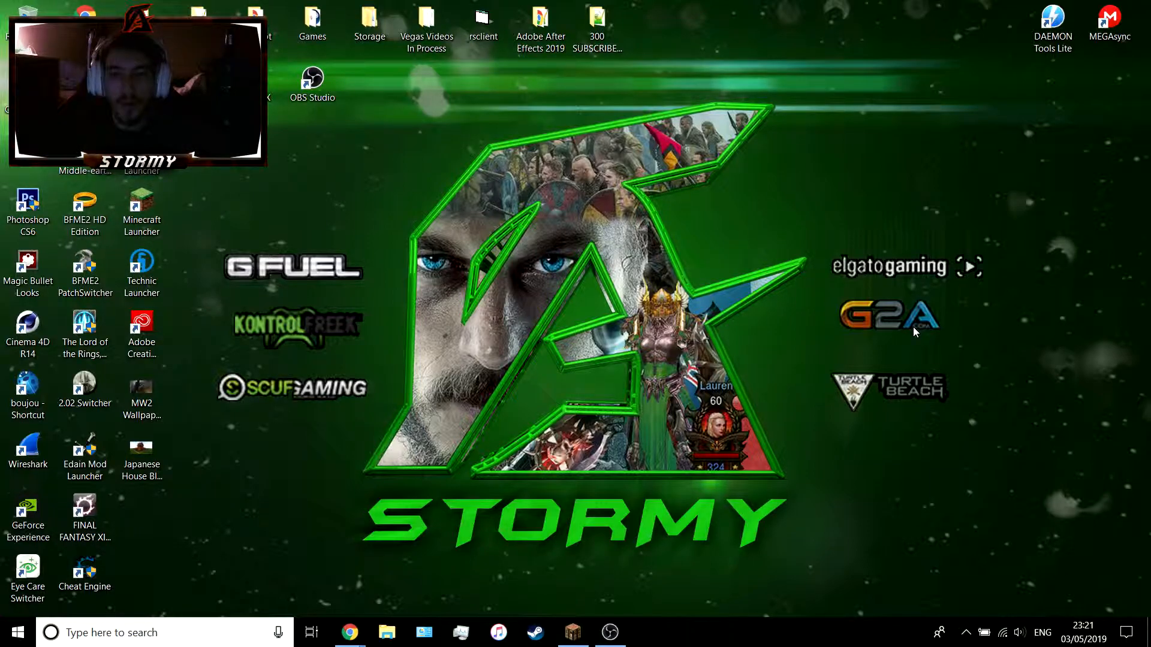
Switch to the Google Chrome window with the new tab page
{"action": "left_click", "coordinate": [349, 632]}
{"action": "left_click", "coordinate": [459, 563]}
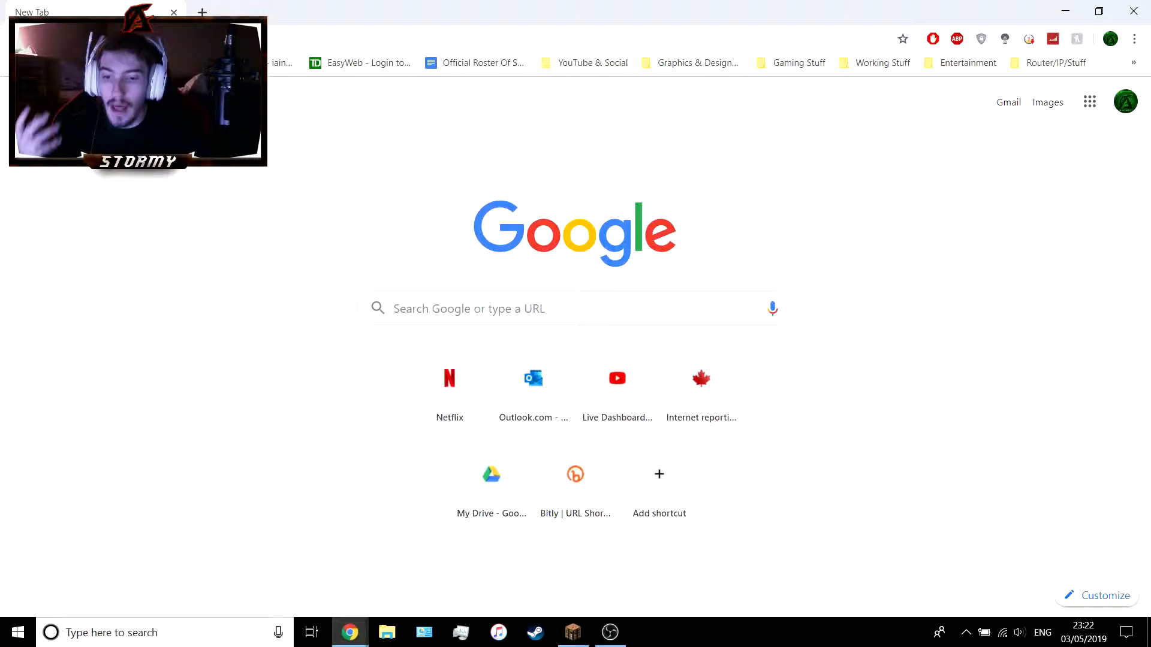
{"action": "key", "text": "super+d"}
{"action": "key", "text": "super+d"}
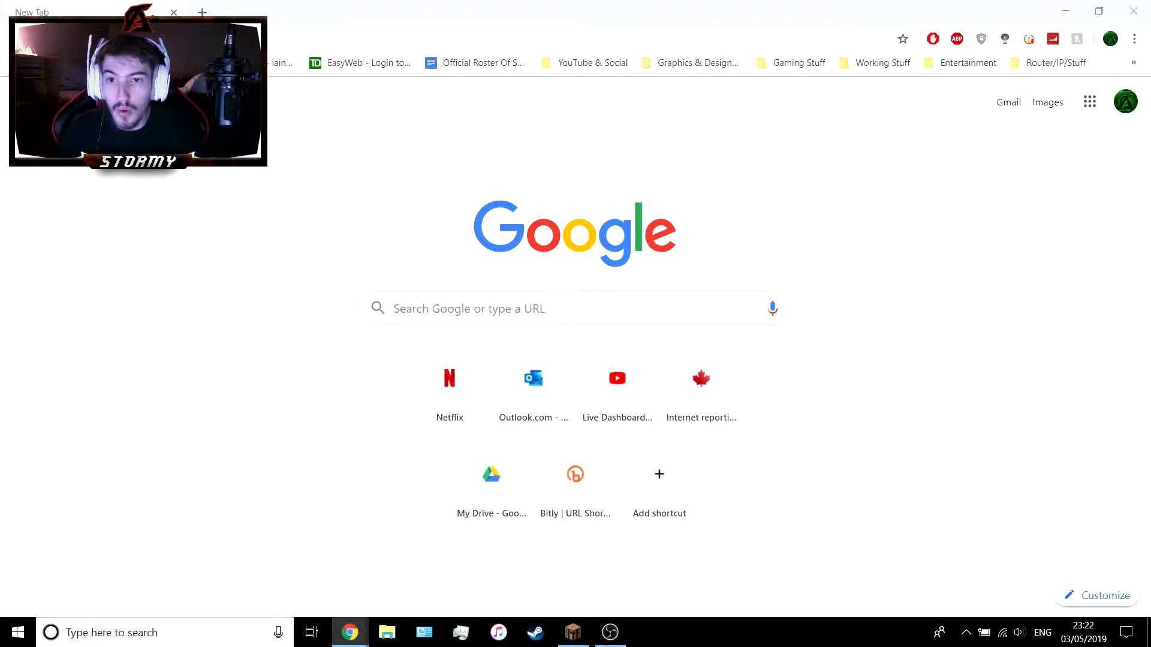
{"action": "left_click", "coordinate": [808, 357]}
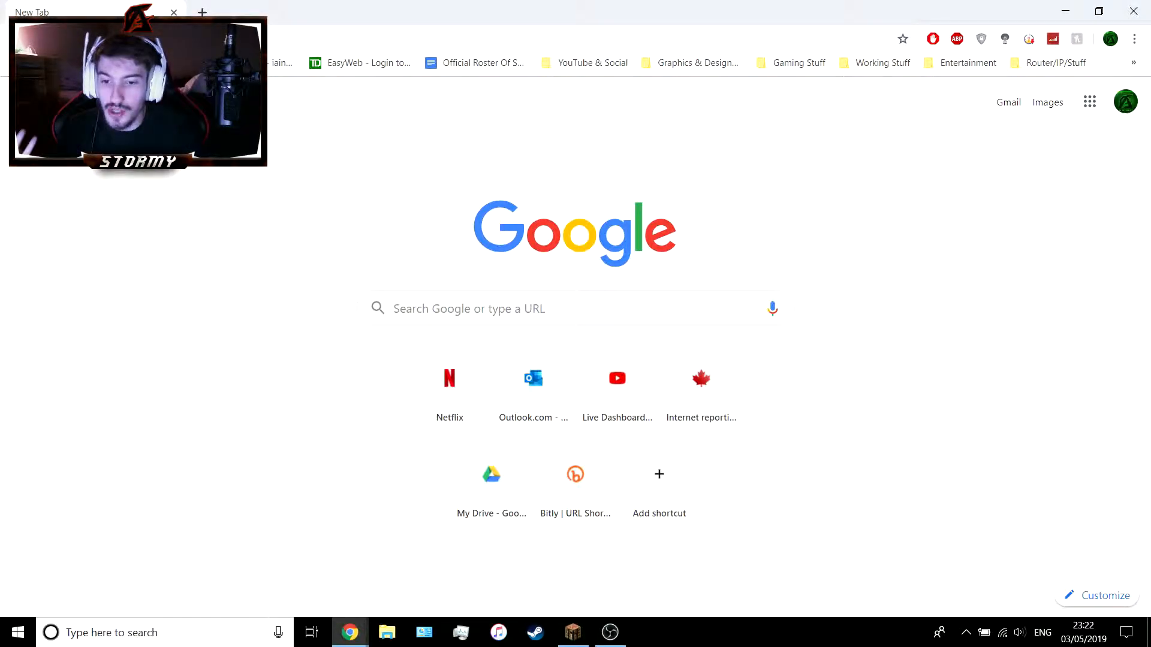
{"action": "left_click", "coordinate": [1042, 459]}
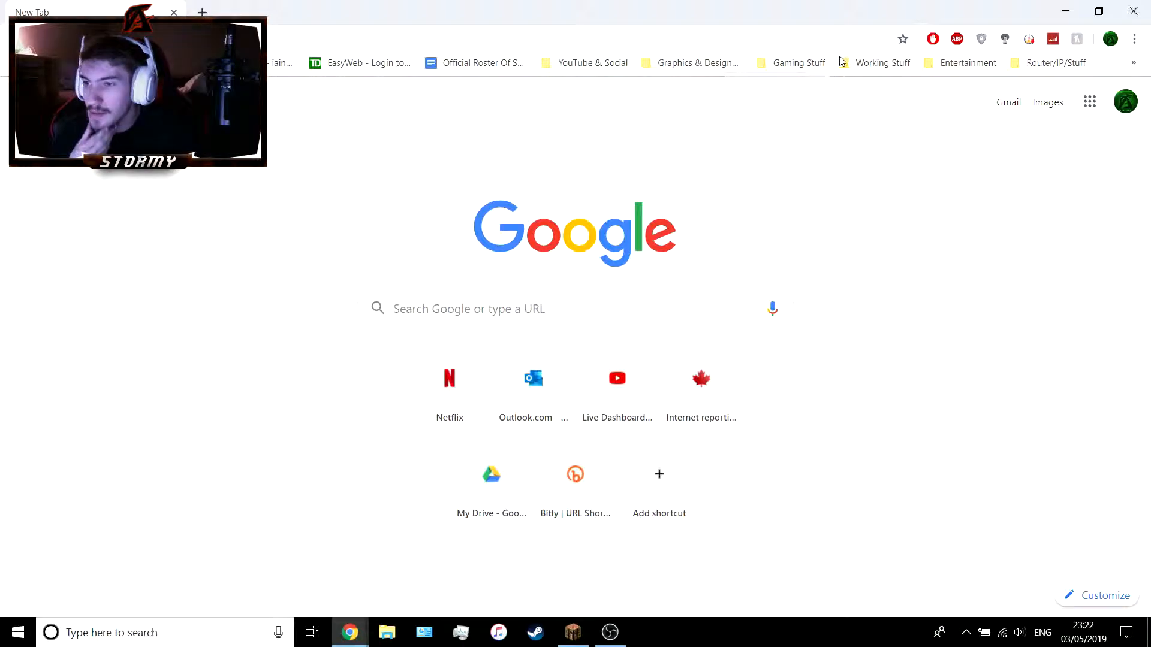
Open the "Capture not Showing Fix" bookmark from the Programs & Software folder inside YouTube & Social
{"action": "left_click", "coordinate": [603, 63]}
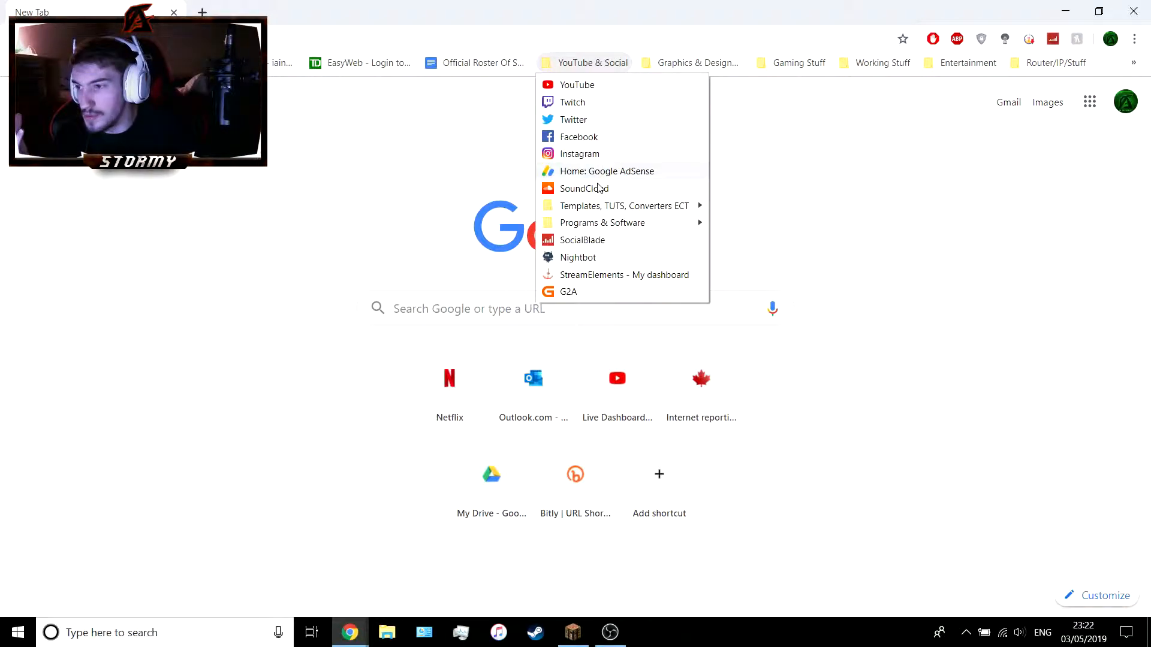
{"action": "mouse_move", "coordinate": [587, 225]}
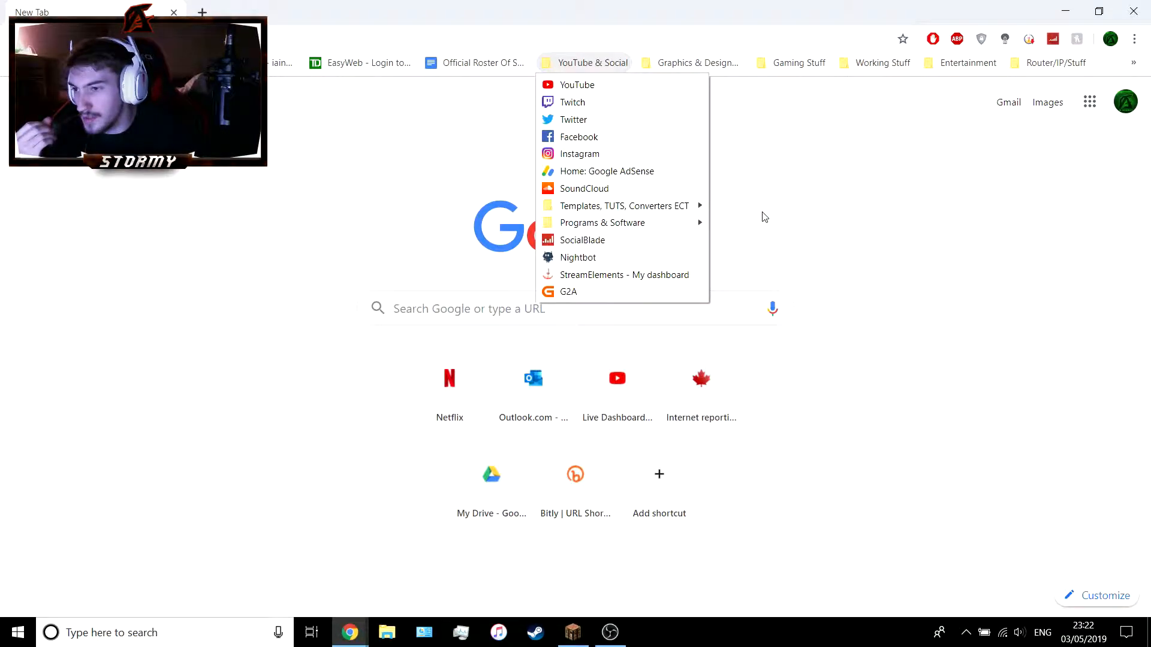
{"action": "mouse_move", "coordinate": [655, 224]}
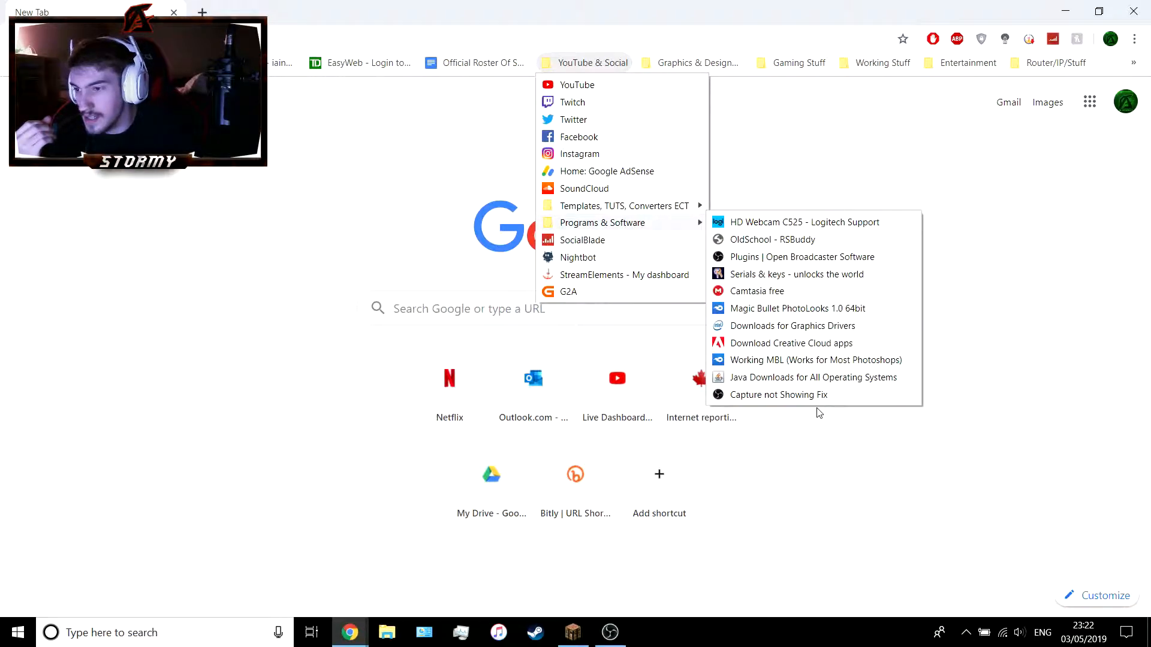
{"action": "left_click", "coordinate": [803, 396]}
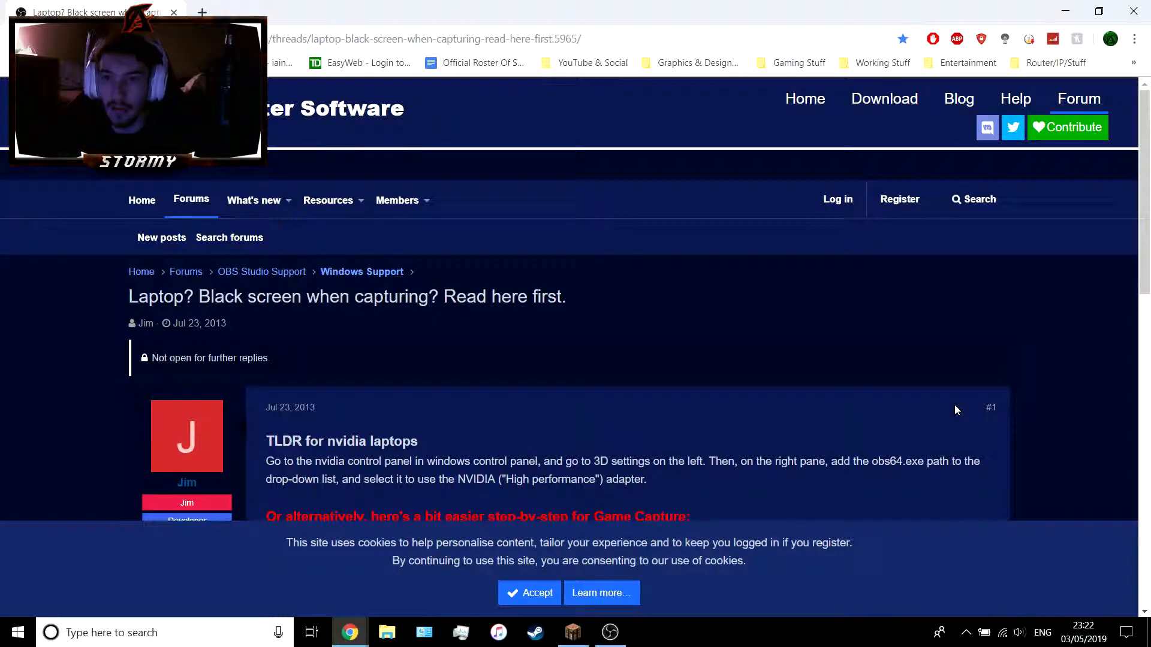
Read the "TLDR for nvidia laptops" section of the forum post, highlighting its heading and its instructions
{"action": "scroll", "coordinate": [905, 348], "scroll_direction": "down", "scroll_amount": 1}
{"action": "scroll", "coordinate": [905, 353], "scroll_direction": "down", "scroll_amount": 3}
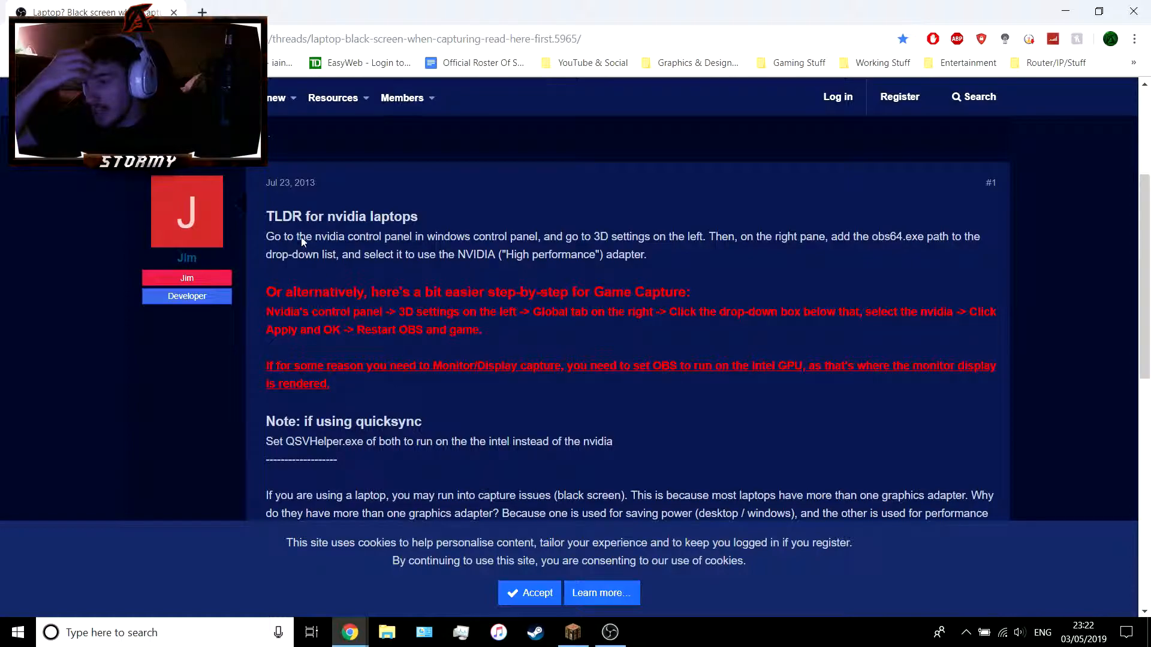
{"action": "left_click_drag", "start_coordinate": [265, 217], "coordinate": [434, 217]}
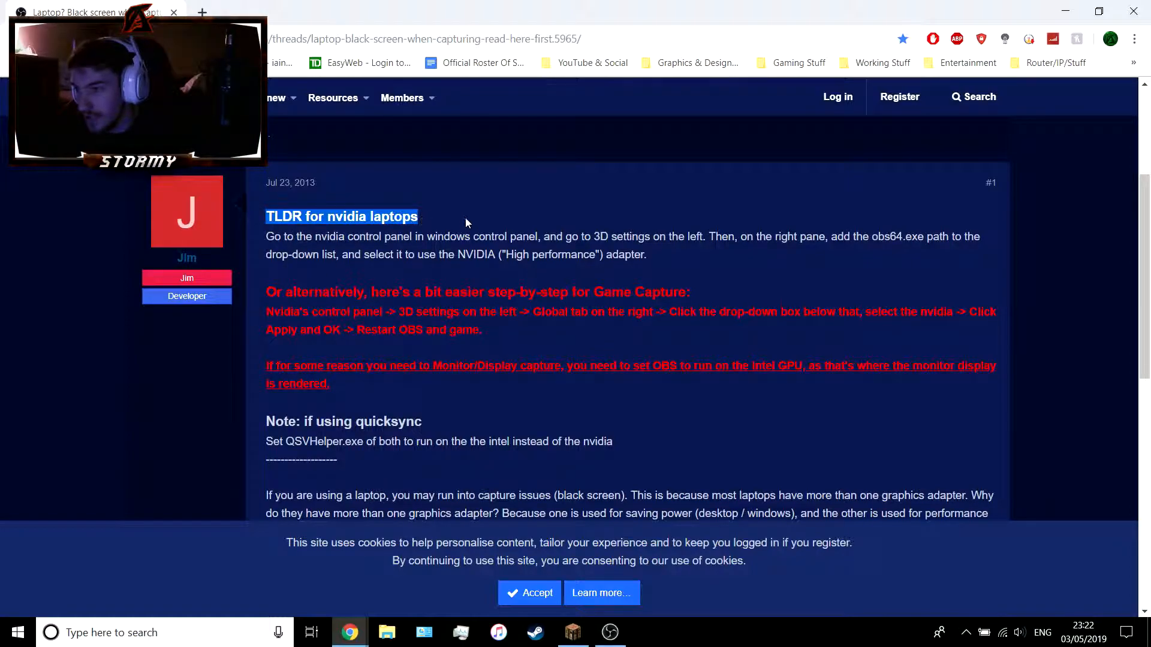
{"action": "left_click", "coordinate": [434, 217]}
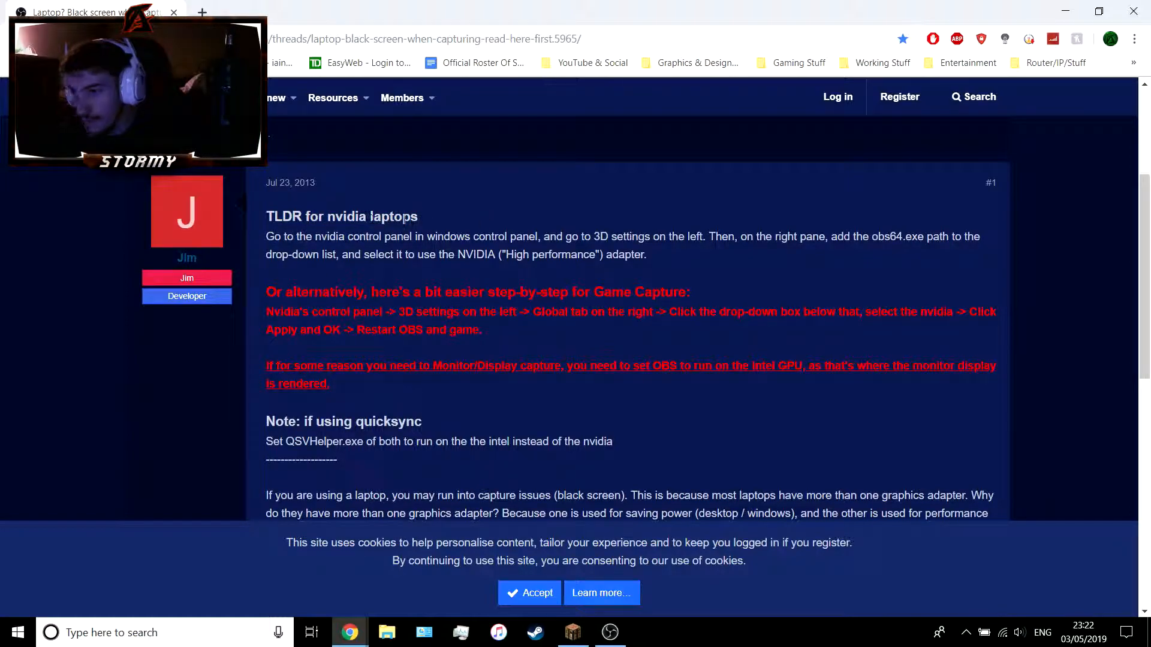
{"action": "left_click_drag", "start_coordinate": [265, 236], "coordinate": [878, 231]}
{"action": "left_click_drag", "start_coordinate": [955, 224], "coordinate": [652, 255]}
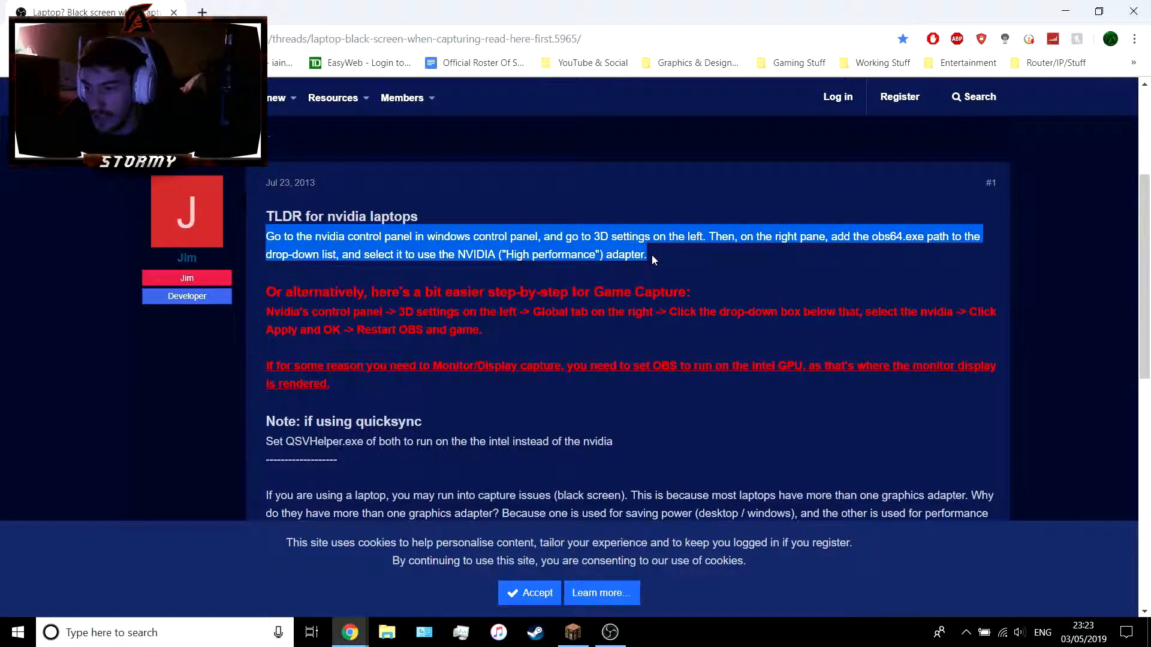
{"action": "left_click", "coordinate": [652, 255]}
Minimize the browser and open NVIDIA Control Panel from the desktop
{"action": "left_click", "coordinate": [1065, 11]}
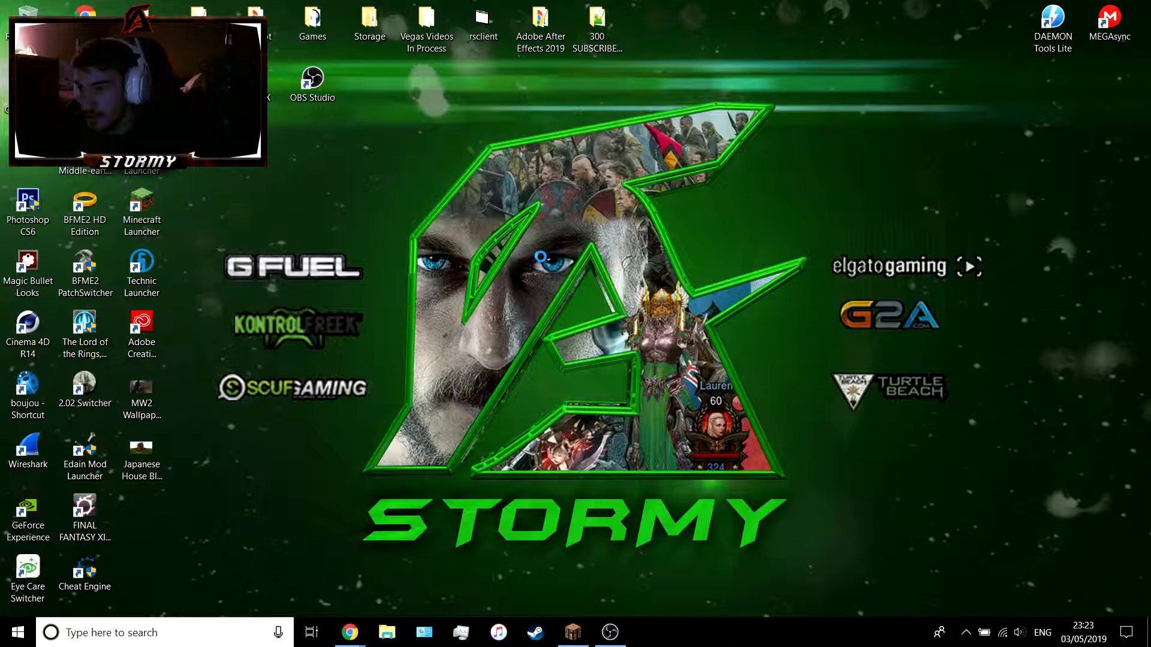
{"action": "right_click", "coordinate": [535, 249]}
{"action": "mouse_move", "coordinate": [541, 259]}
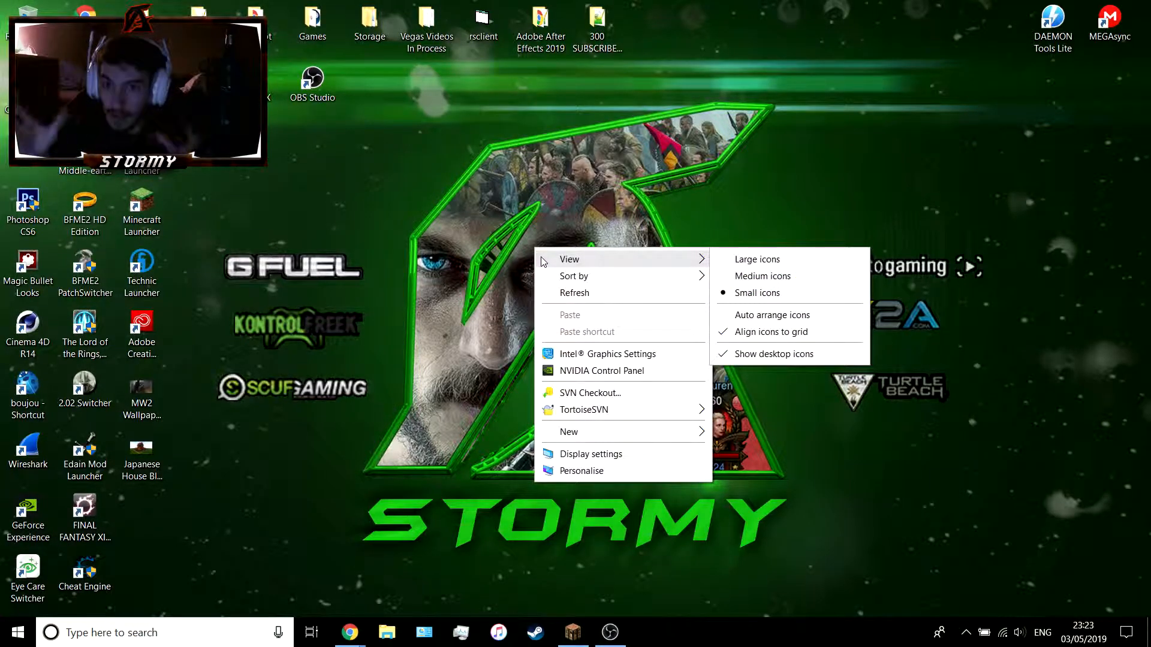
{"action": "left_click", "coordinate": [593, 374]}
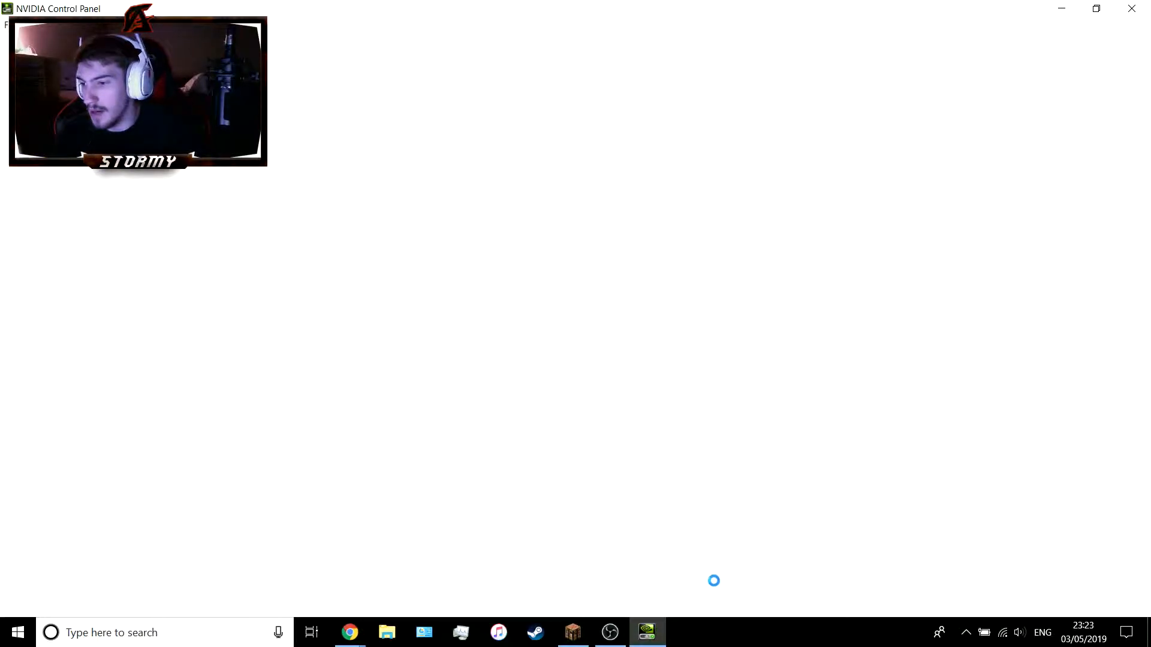
Search Windows for "eye" and launch Eye Care Switcher
{"action": "left_click", "coordinate": [217, 644]}
{"action": "type", "text": "e"}
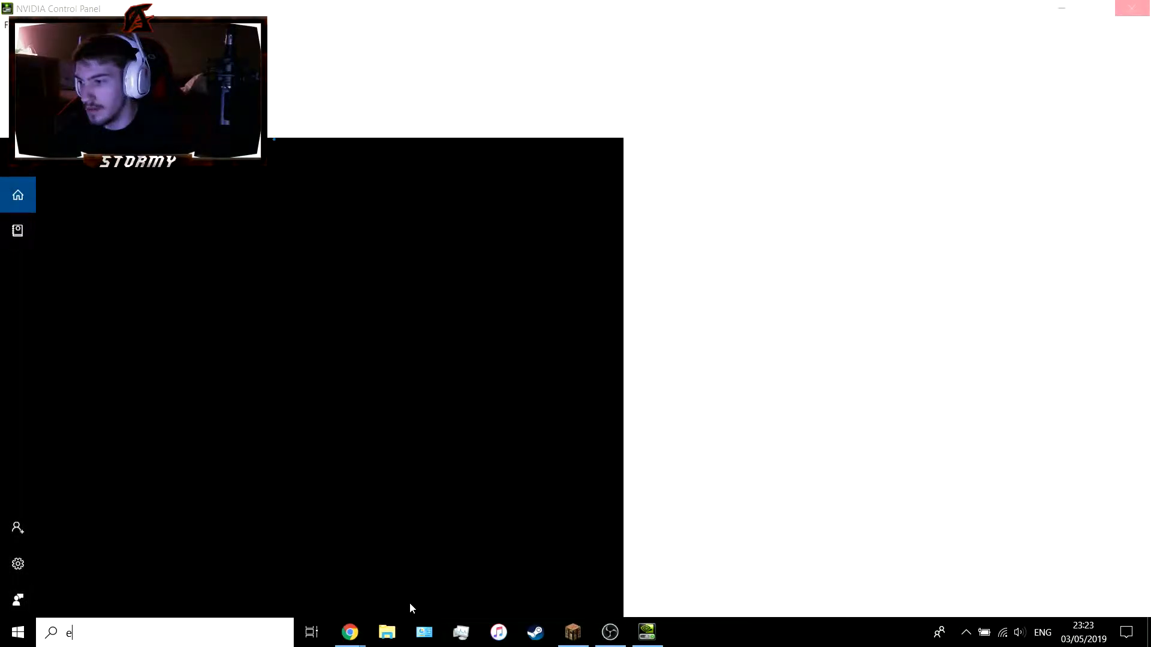
{"action": "type", "text": "ye"}
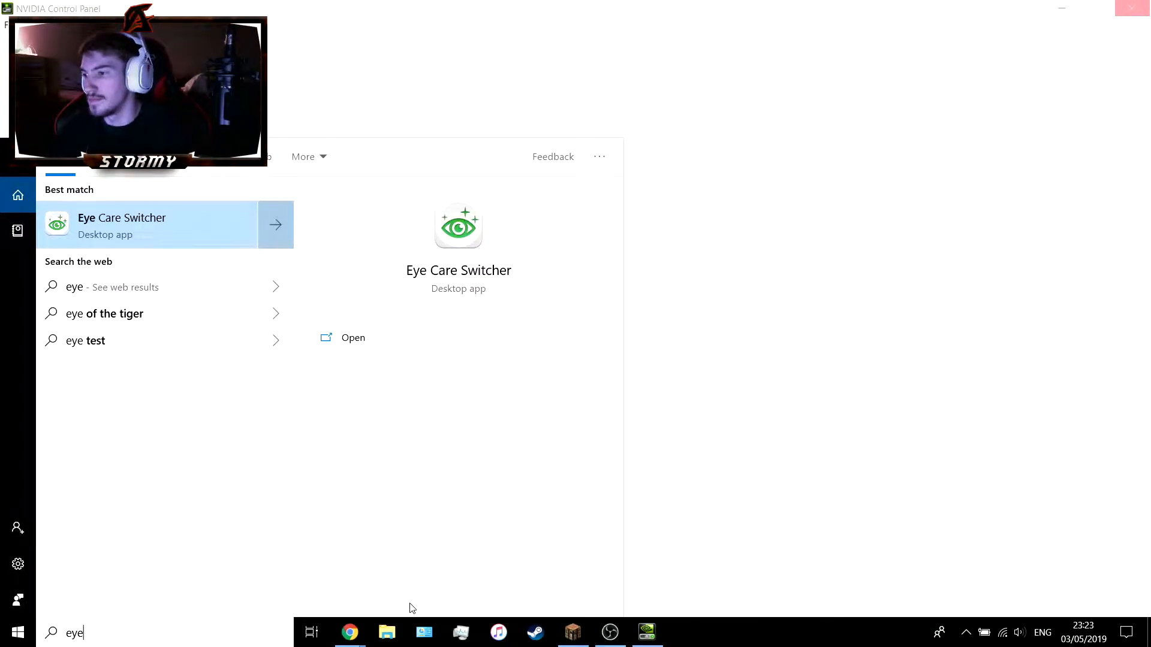
{"action": "key", "text": "Return"}
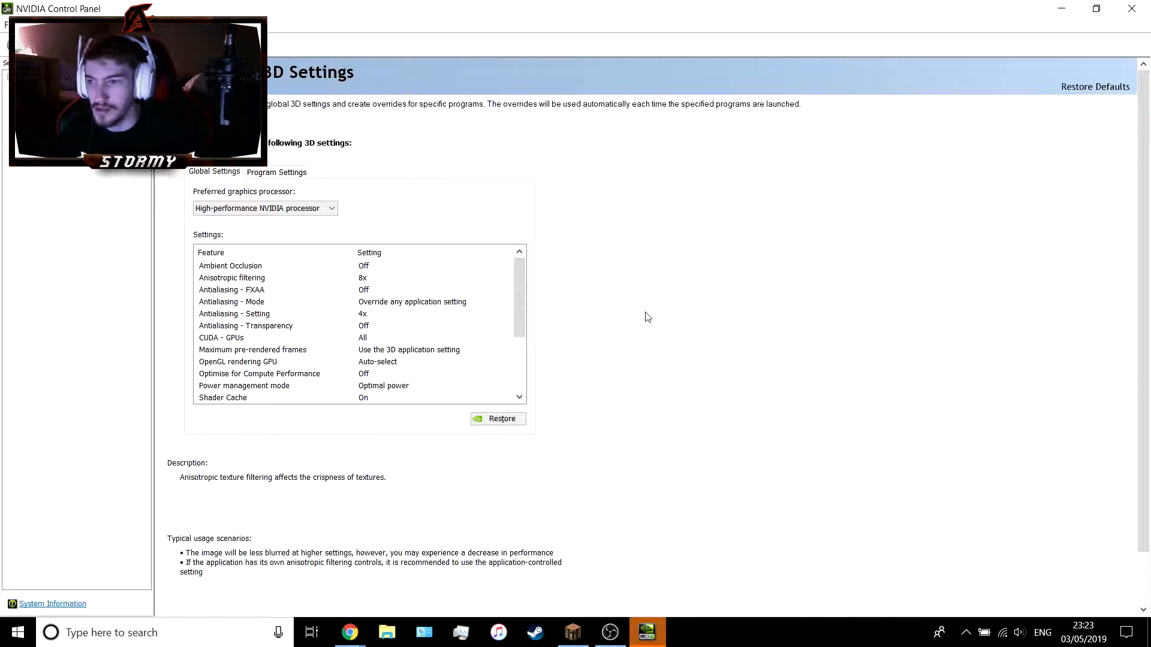
Check the preferred graphics processor choice in NVIDIA Control Panel's global 3D settings
{"action": "left_click", "coordinate": [273, 211]}
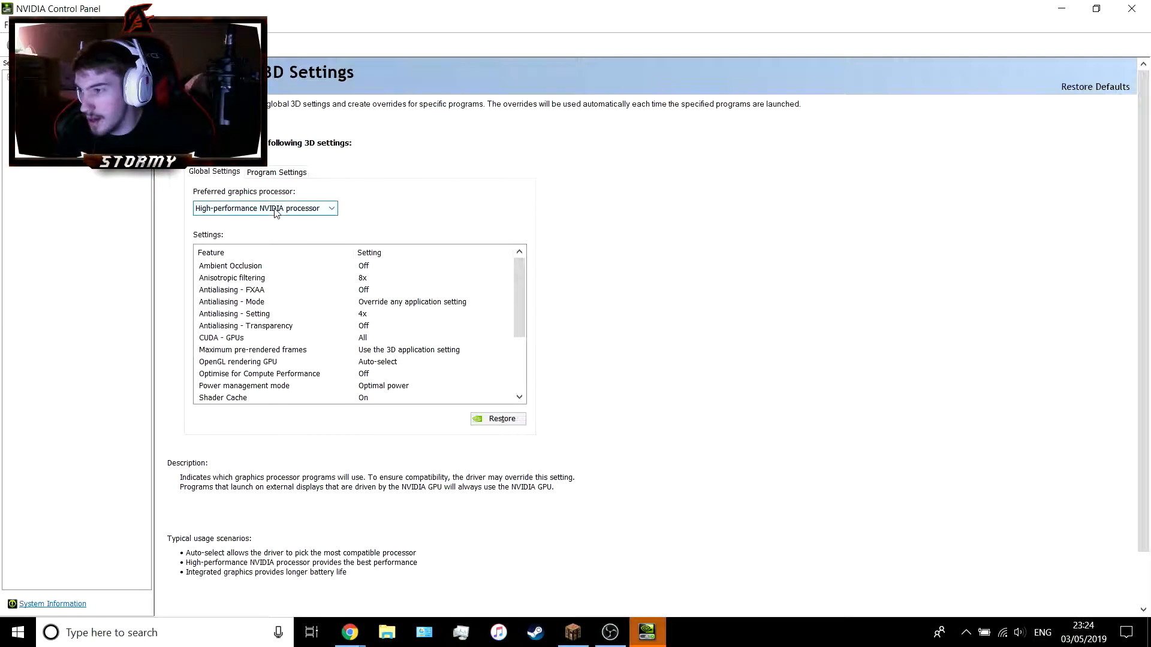
{"action": "left_click", "coordinate": [602, 182]}
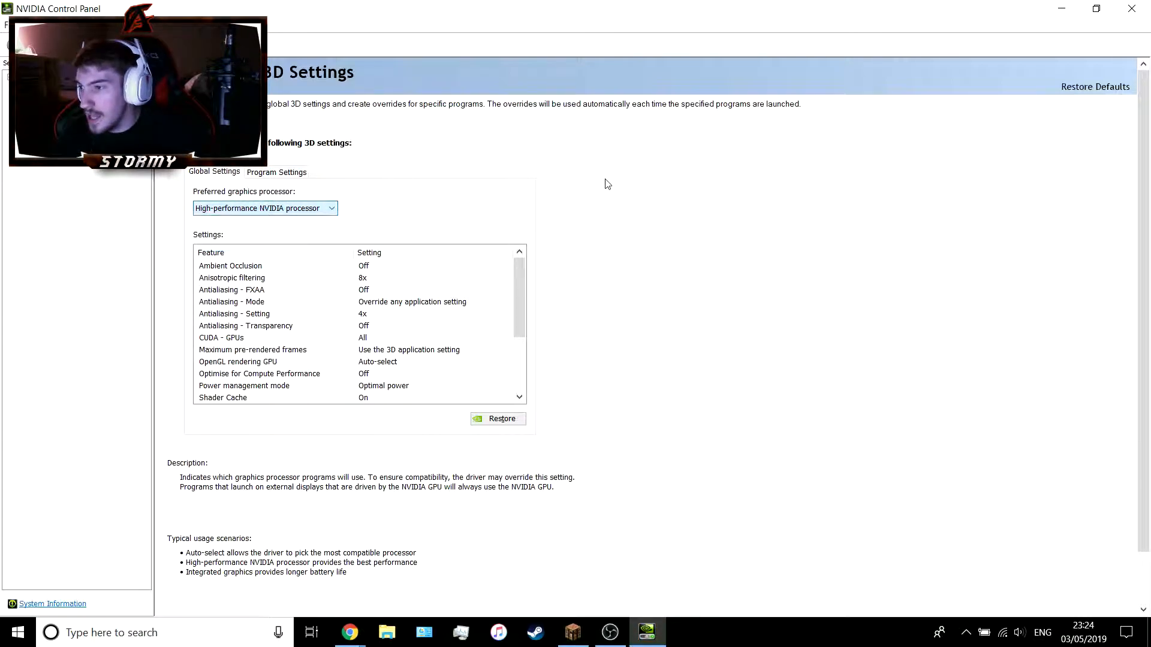
Show the program-specific 3D settings and examine the list of customisable programs around Open Broadcaster Software (obs64.exe)
{"action": "left_click", "coordinate": [282, 172]}
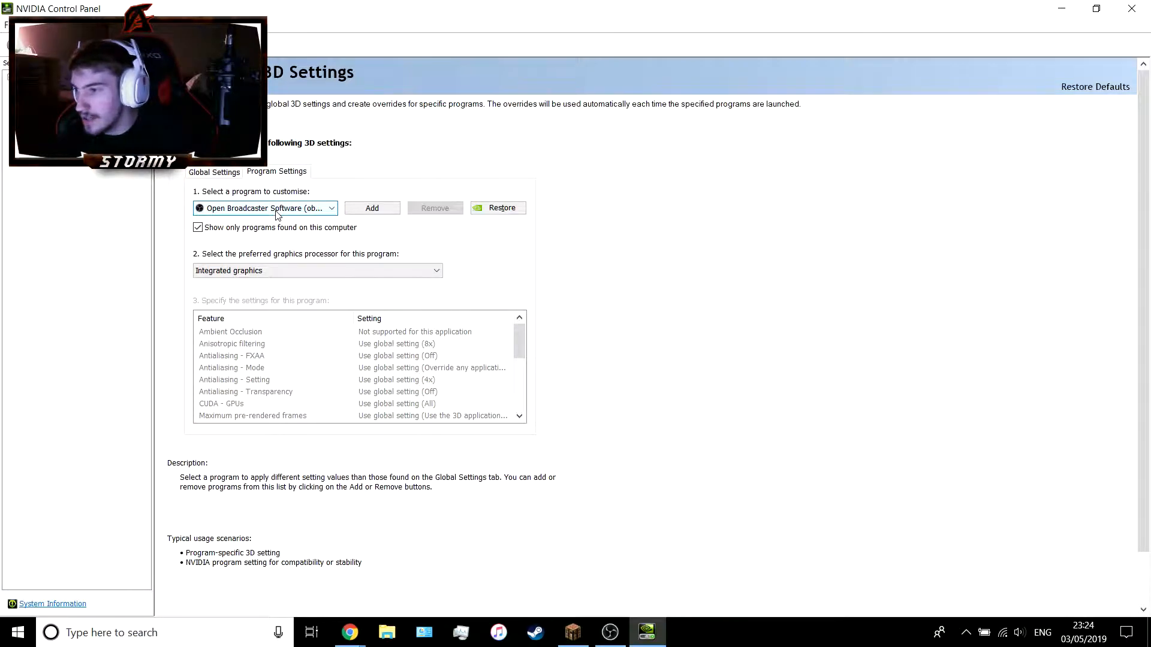
{"action": "left_click", "coordinate": [264, 213]}
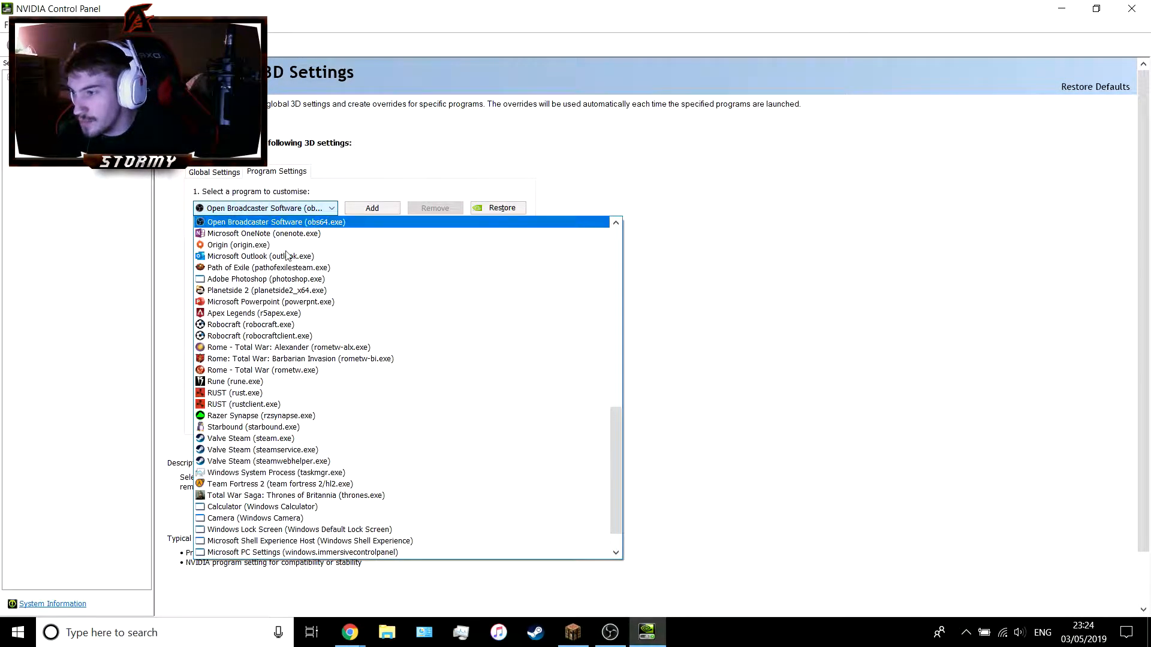
{"action": "left_click", "coordinate": [819, 121]}
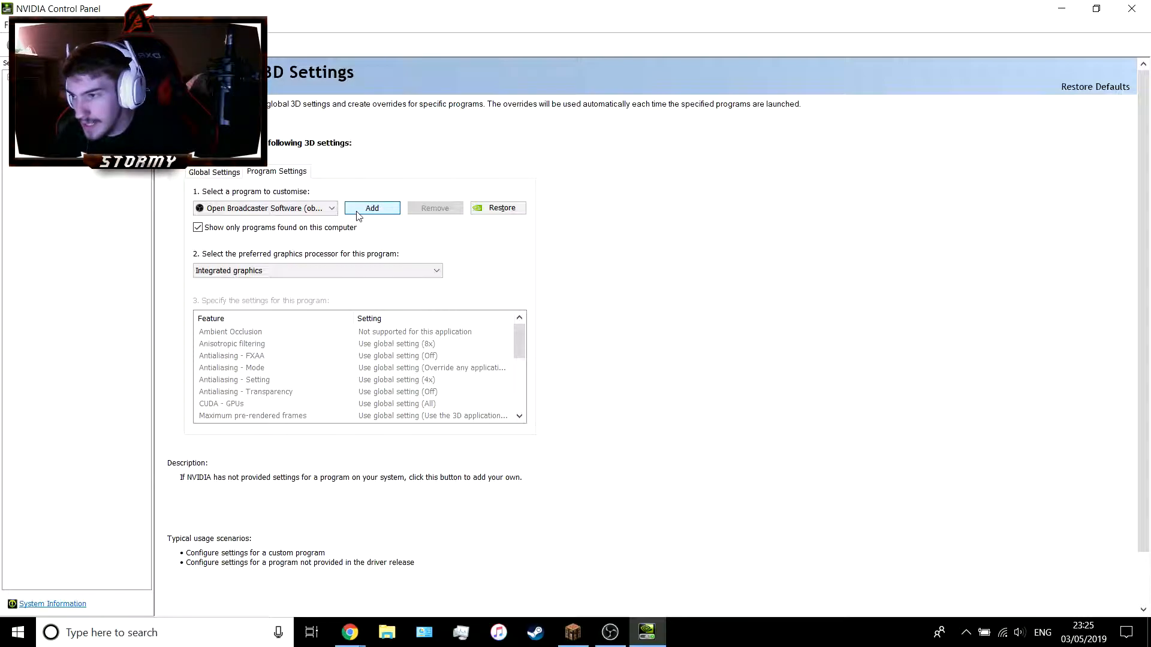
Examine the programs that can be added for custom 3D settings, highlight OBS Studio, look through the other entries, and close without adding any
{"action": "left_click", "coordinate": [357, 212]}
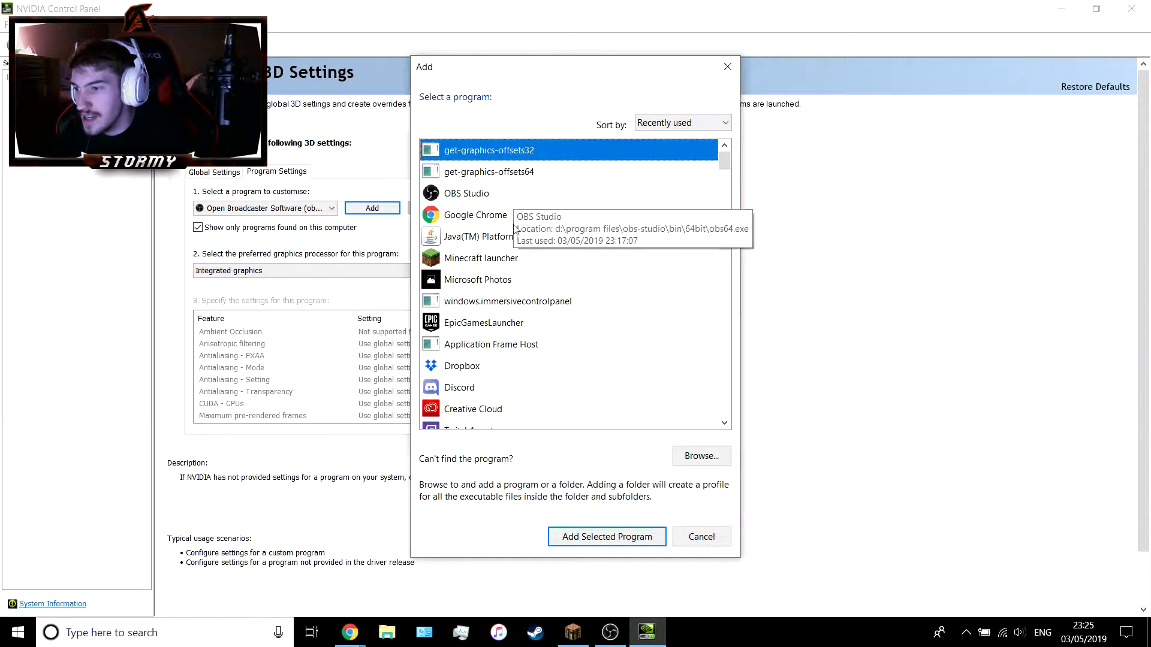
{"action": "left_click", "coordinate": [455, 195]}
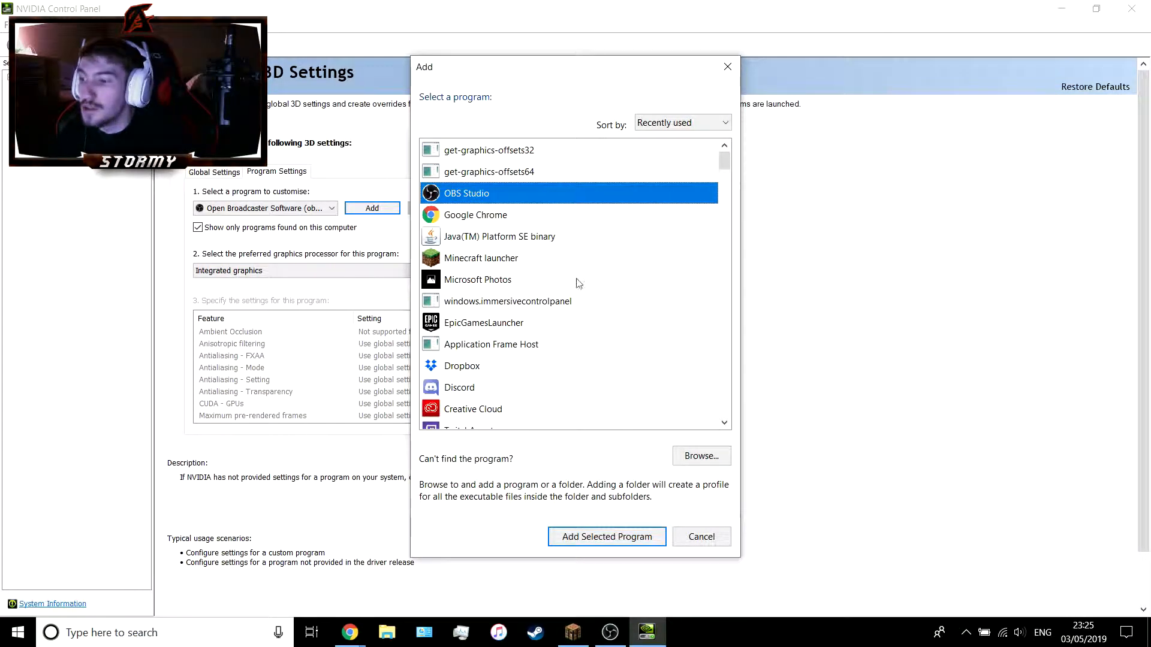
{"action": "scroll", "coordinate": [515, 324], "scroll_direction": "down", "scroll_amount": 2}
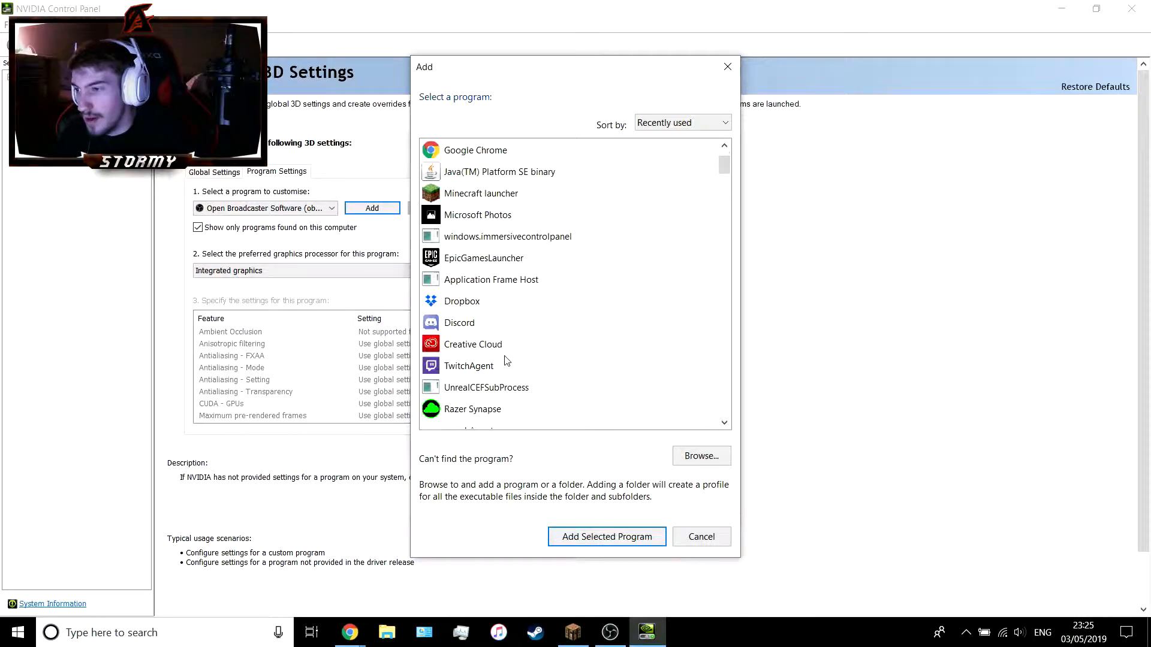
{"action": "left_click", "coordinate": [564, 345]}
{"action": "scroll", "coordinate": [561, 341], "scroll_direction": "down", "scroll_amount": 4}
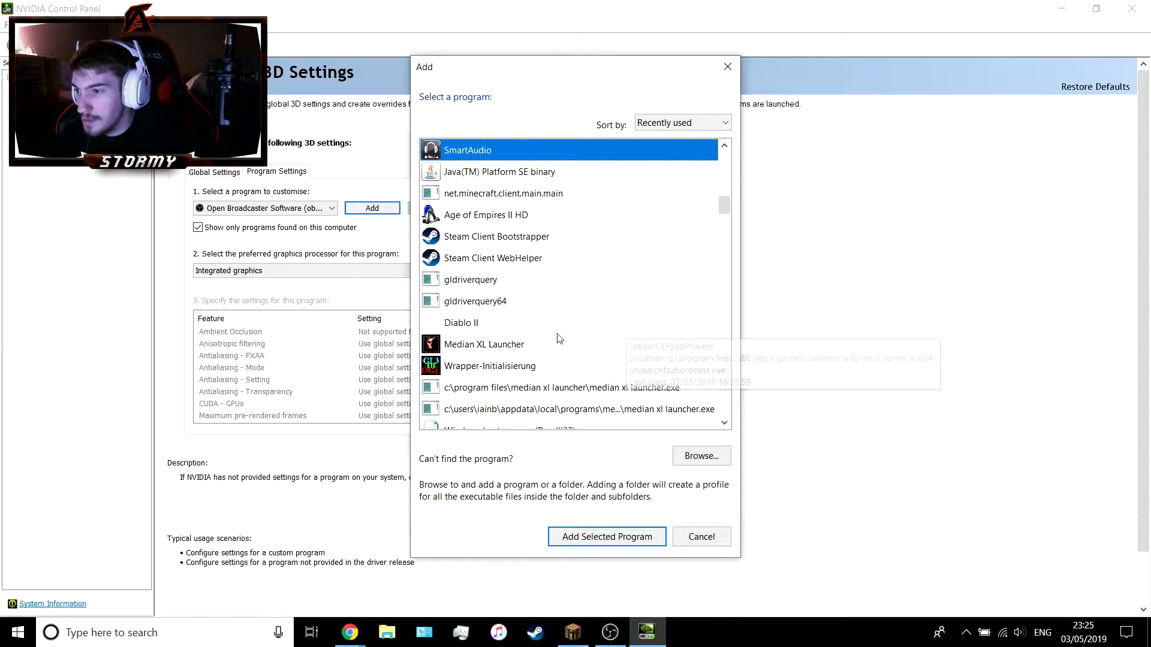
{"action": "left_click", "coordinate": [529, 240]}
{"action": "key", "text": "s"}
{"action": "key", "text": "s"}
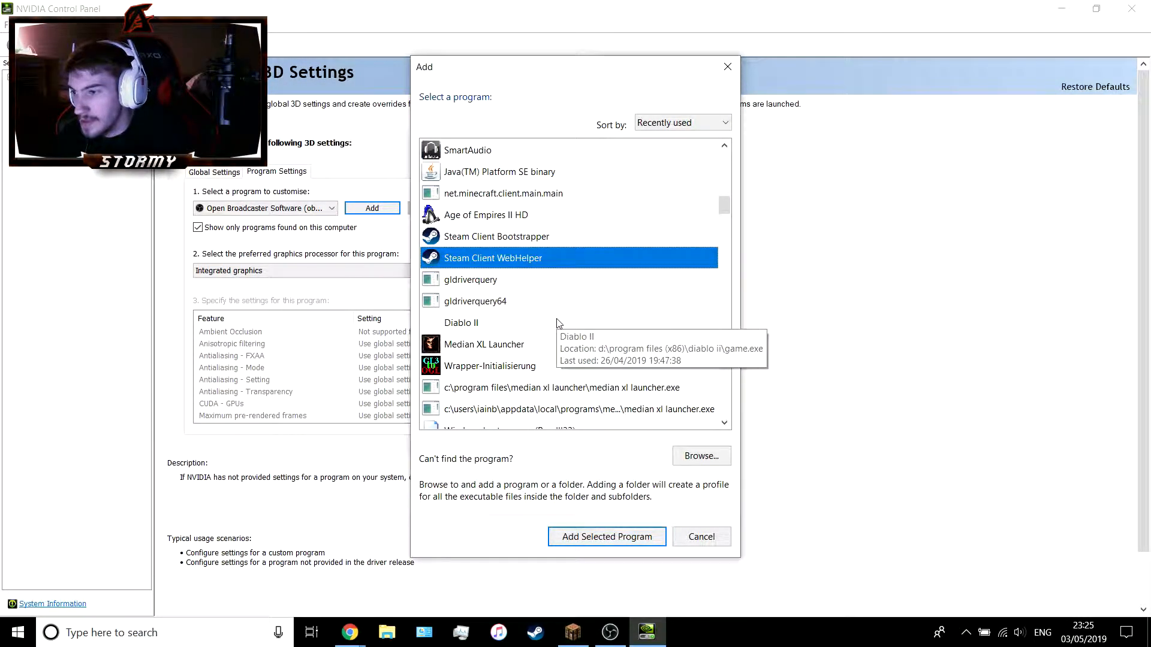
{"action": "key", "text": "s"}
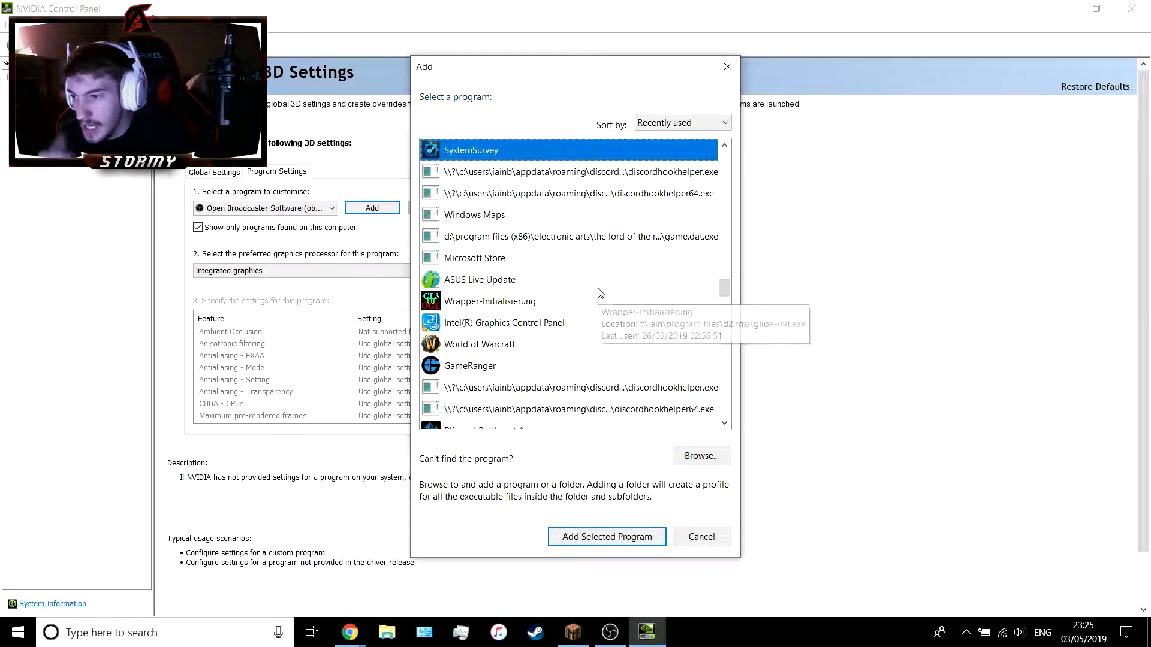
{"action": "left_click", "coordinate": [727, 68]}
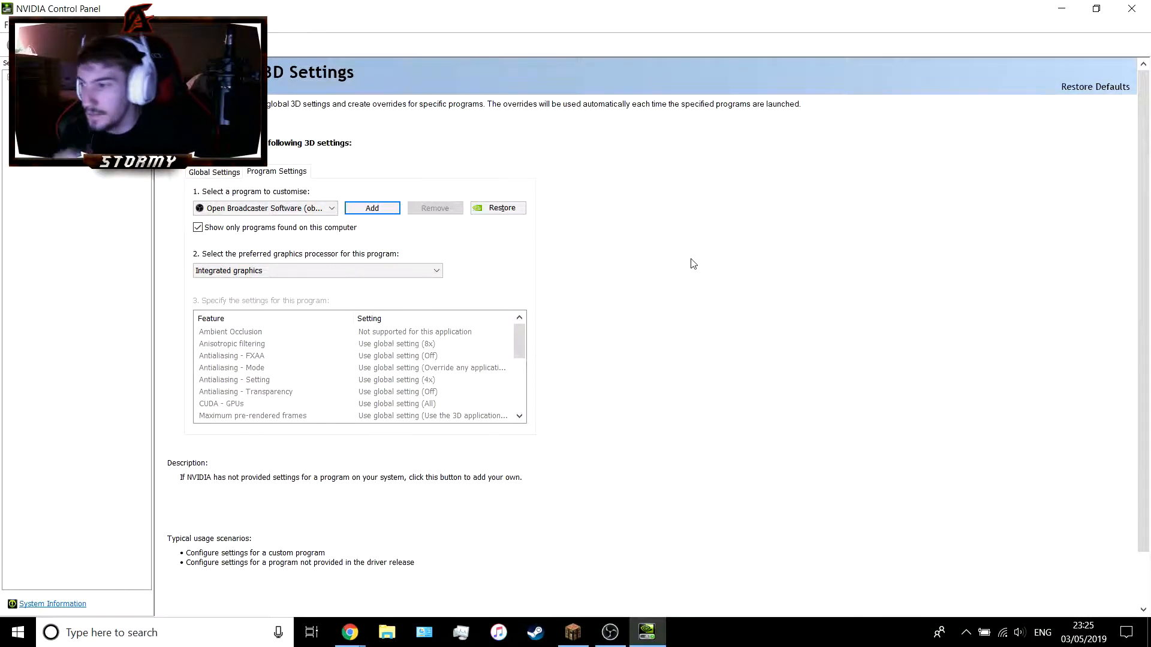
Examine the preferred graphics processor options for Open Broadcaster Software without changing the selection
{"action": "left_click", "coordinate": [261, 275]}
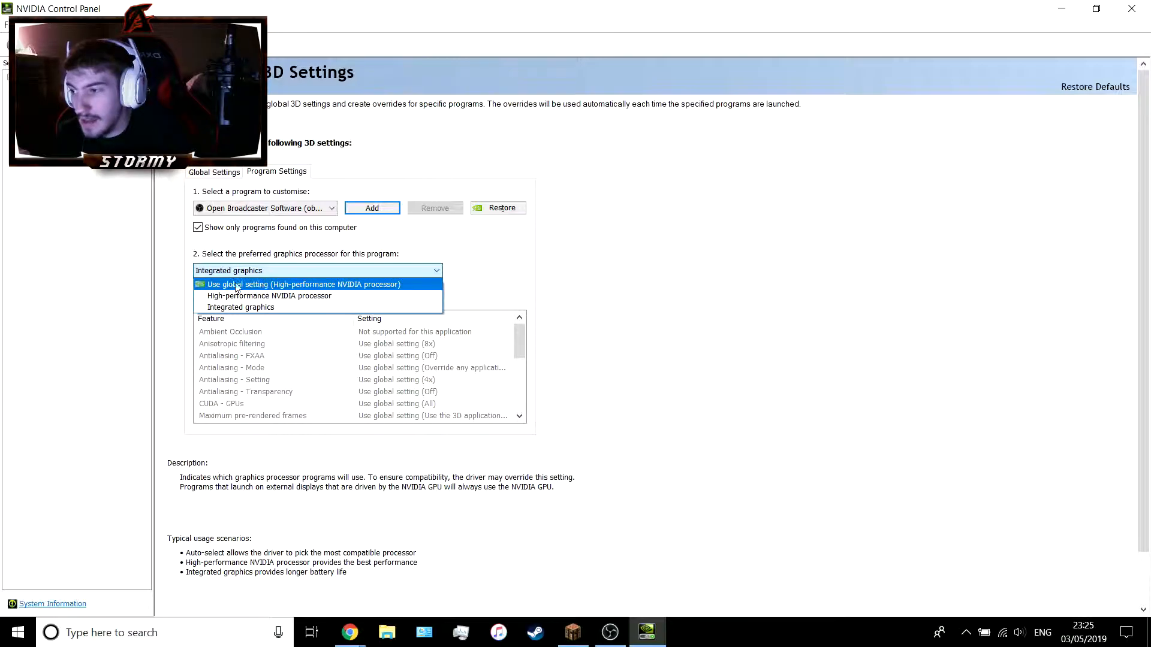
{"action": "left_click", "coordinate": [738, 265]}
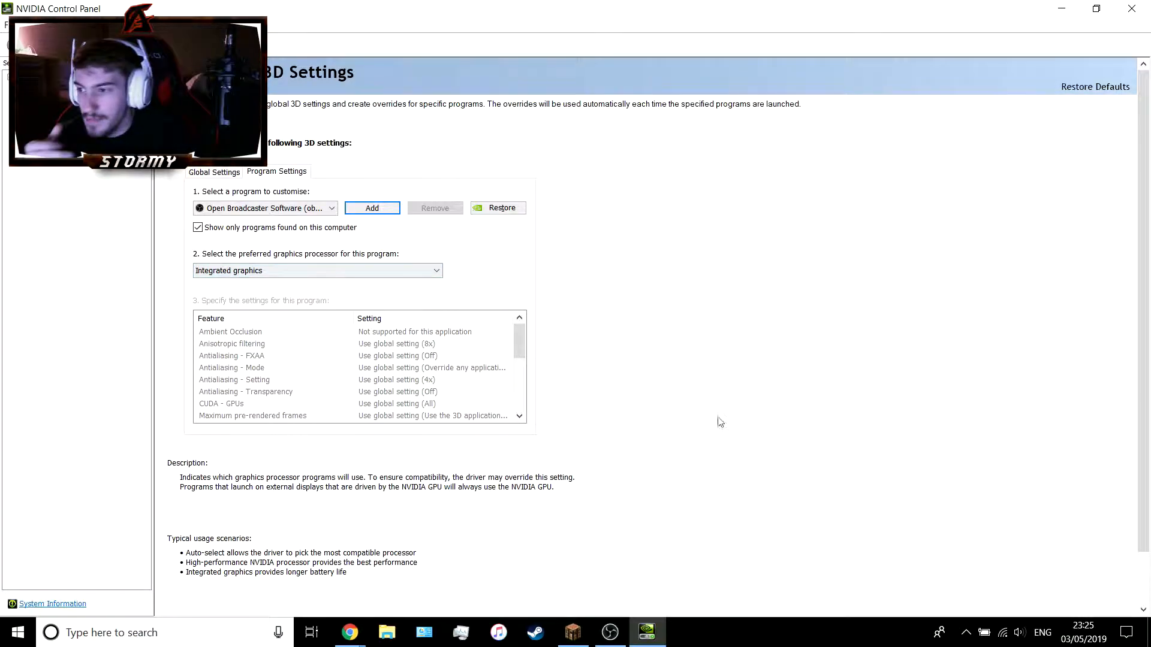
Return to the forum post in Chrome and read the alternative step-by-step instructions for Game Capture
{"action": "mouse_move", "coordinate": [352, 639]}
{"action": "left_click", "coordinate": [420, 581]}
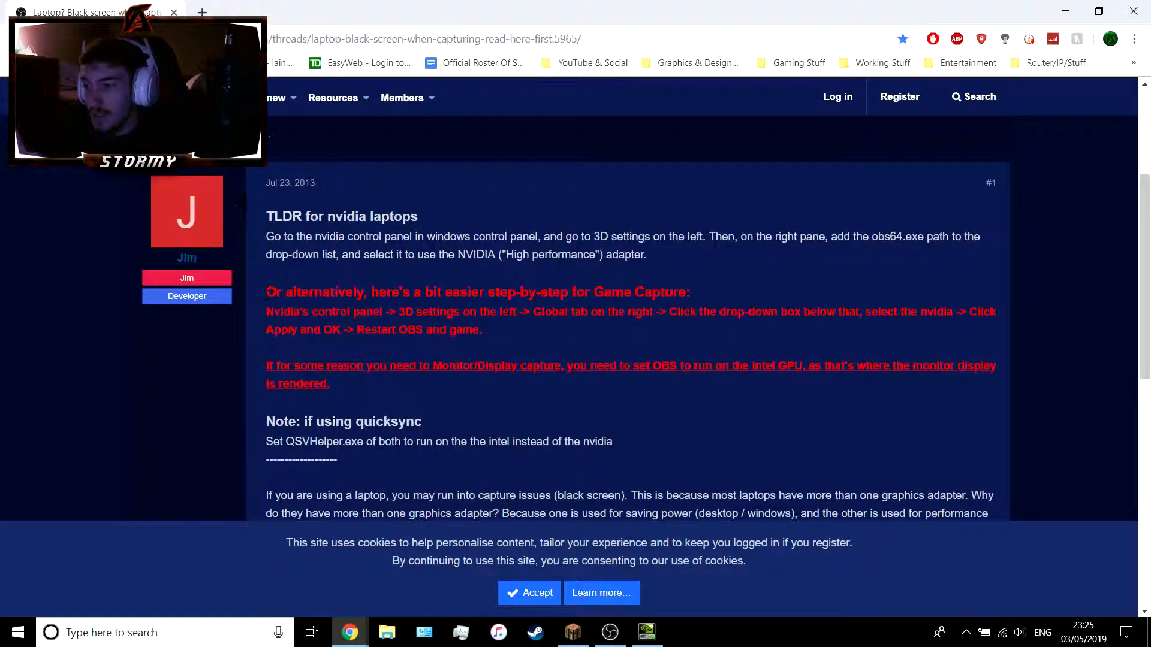
{"action": "left_click_drag", "start_coordinate": [266, 293], "coordinate": [672, 292]}
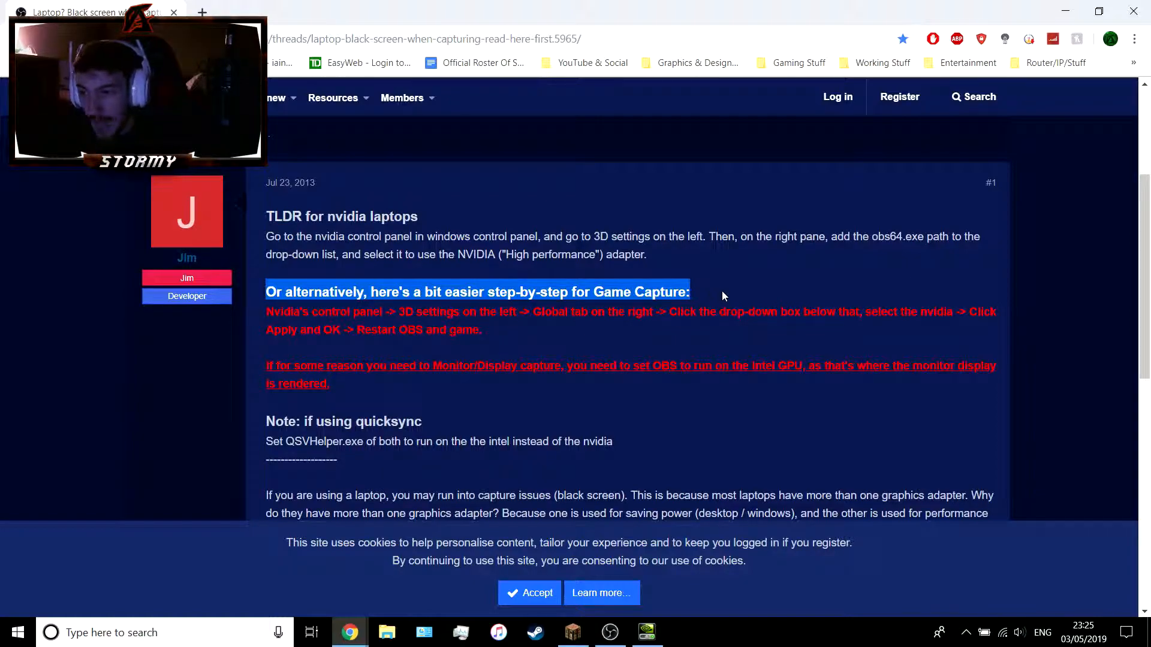
{"action": "left_click", "coordinate": [671, 309]}
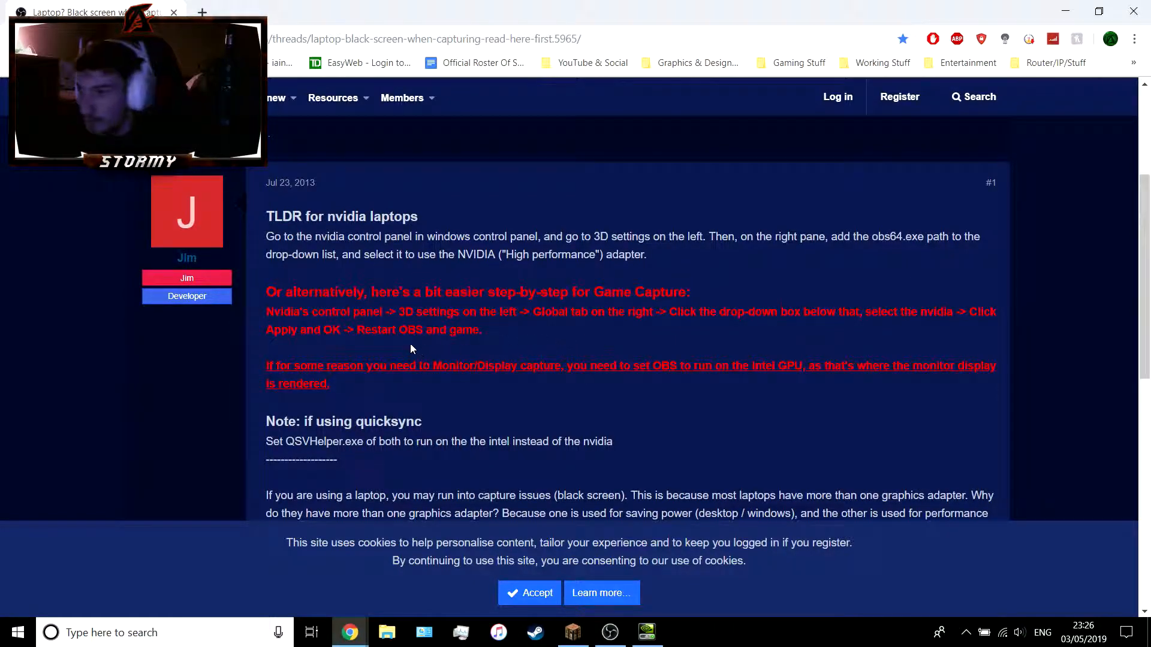
Read the forum post's Game Capture steps, the Monitor/Display capture note about the Intel GPU, and the QuickSync note about QSVHelper.exe
{"action": "left_click_drag", "start_coordinate": [265, 310], "coordinate": [548, 332]}
{"action": "left_click", "coordinate": [548, 328]}
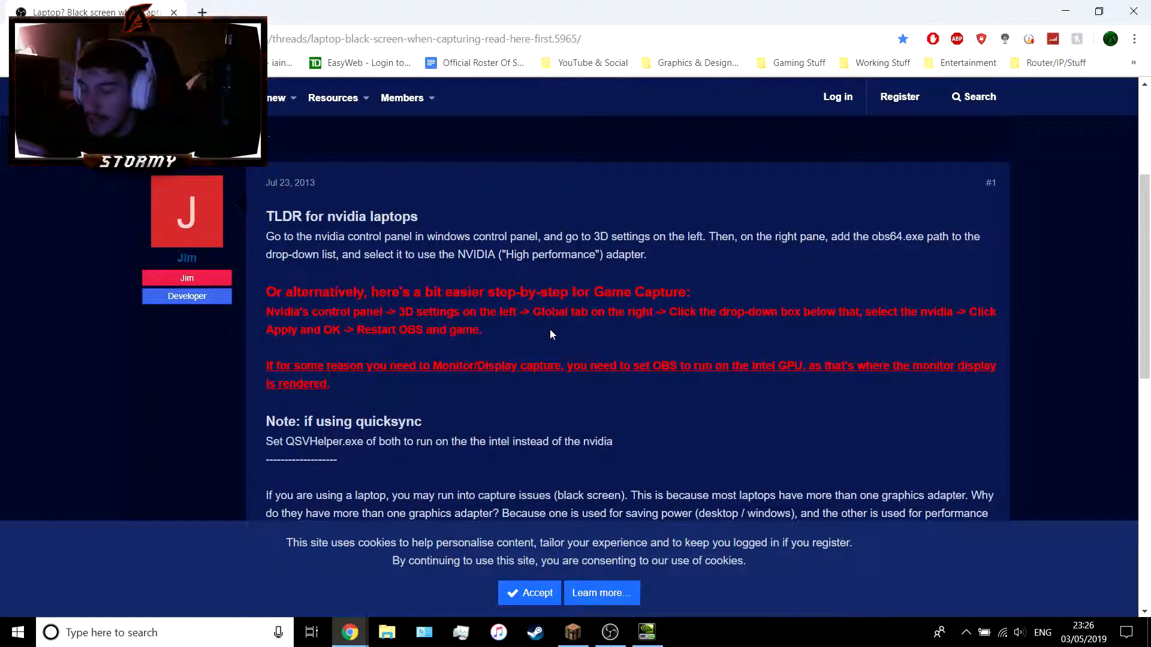
{"action": "scroll", "coordinate": [555, 362], "scroll_direction": "down", "scroll_amount": 1}
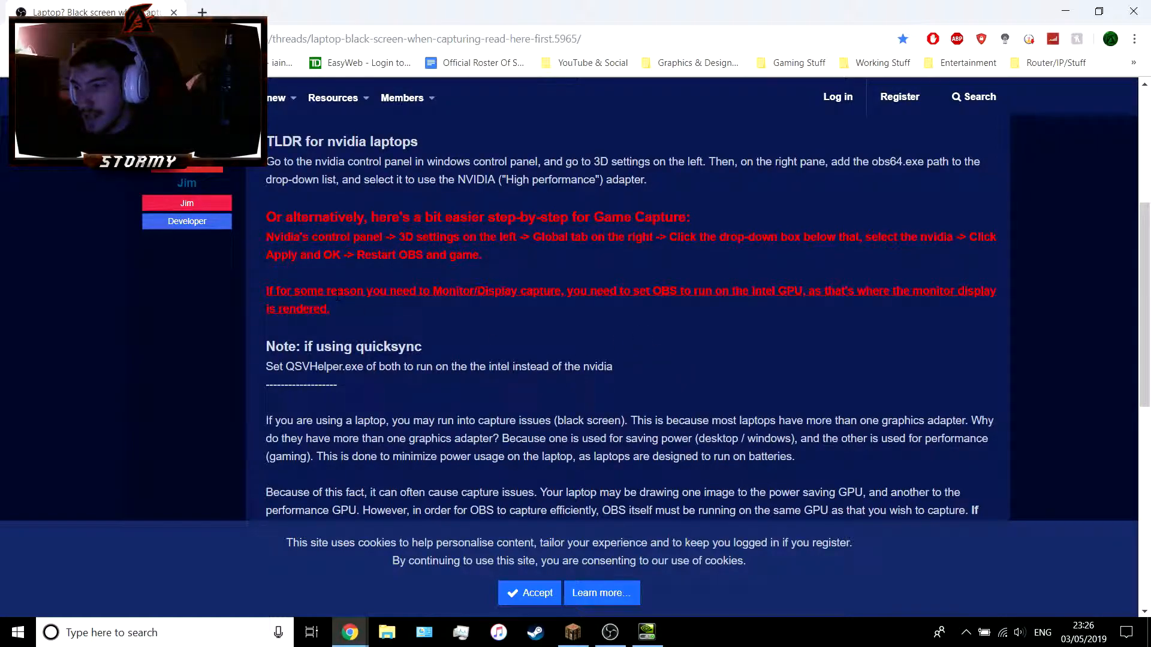
{"action": "left_click_drag", "start_coordinate": [430, 292], "coordinate": [574, 295]}
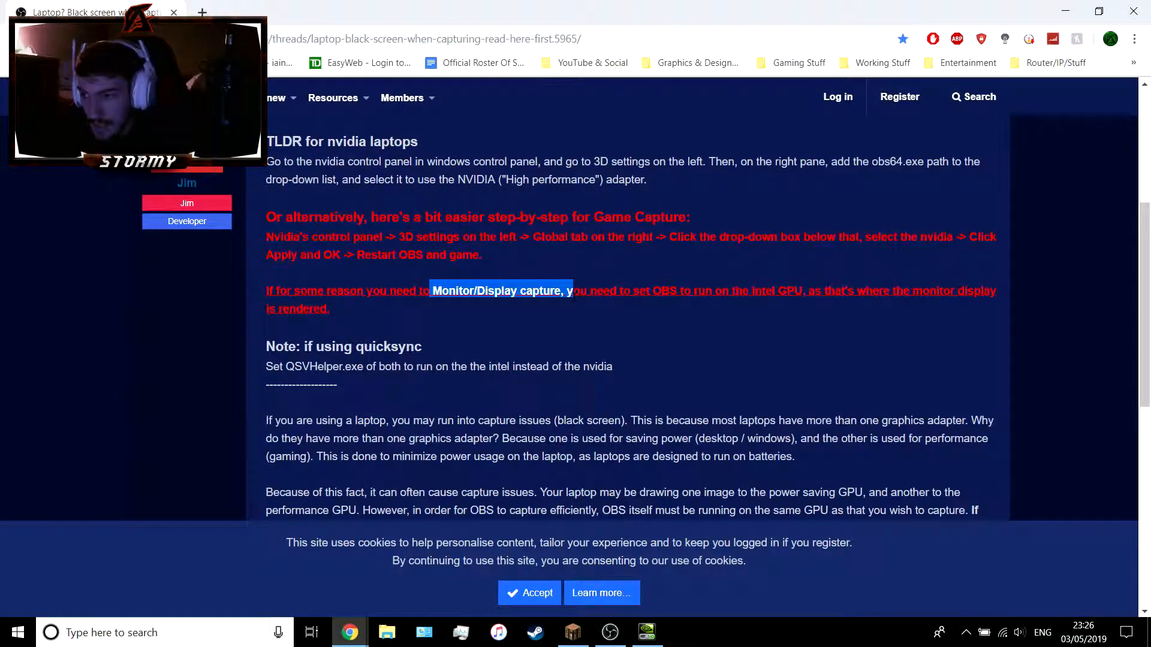
{"action": "left_click", "coordinate": [599, 322]}
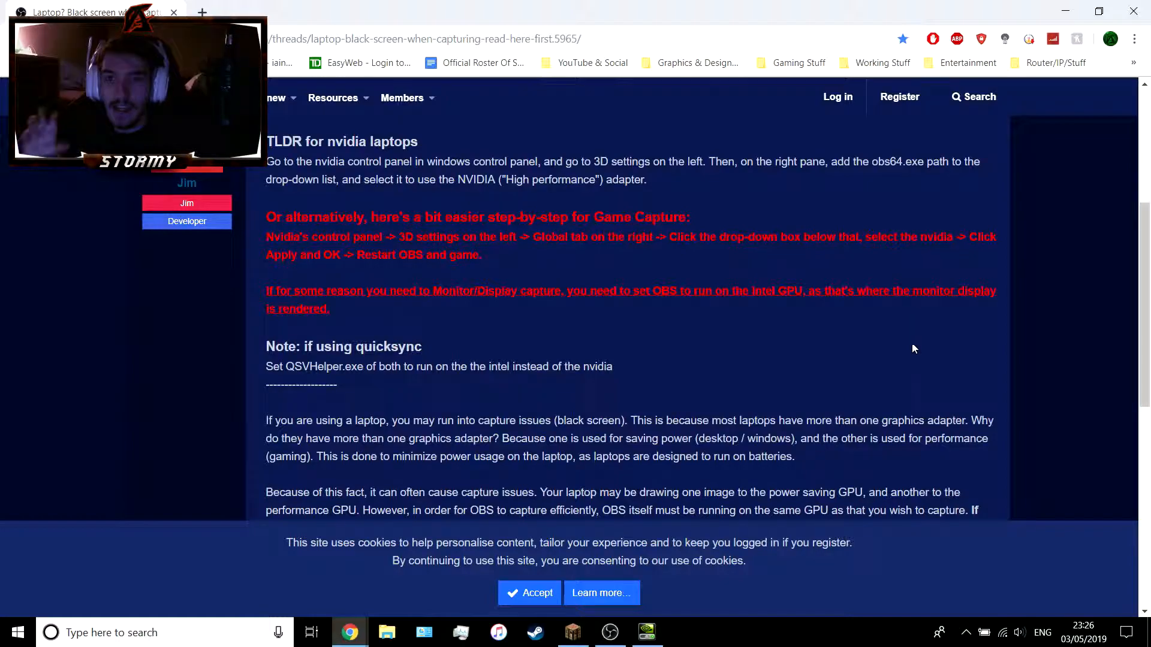
{"action": "scroll", "coordinate": [898, 324], "scroll_direction": "down", "scroll_amount": 1}
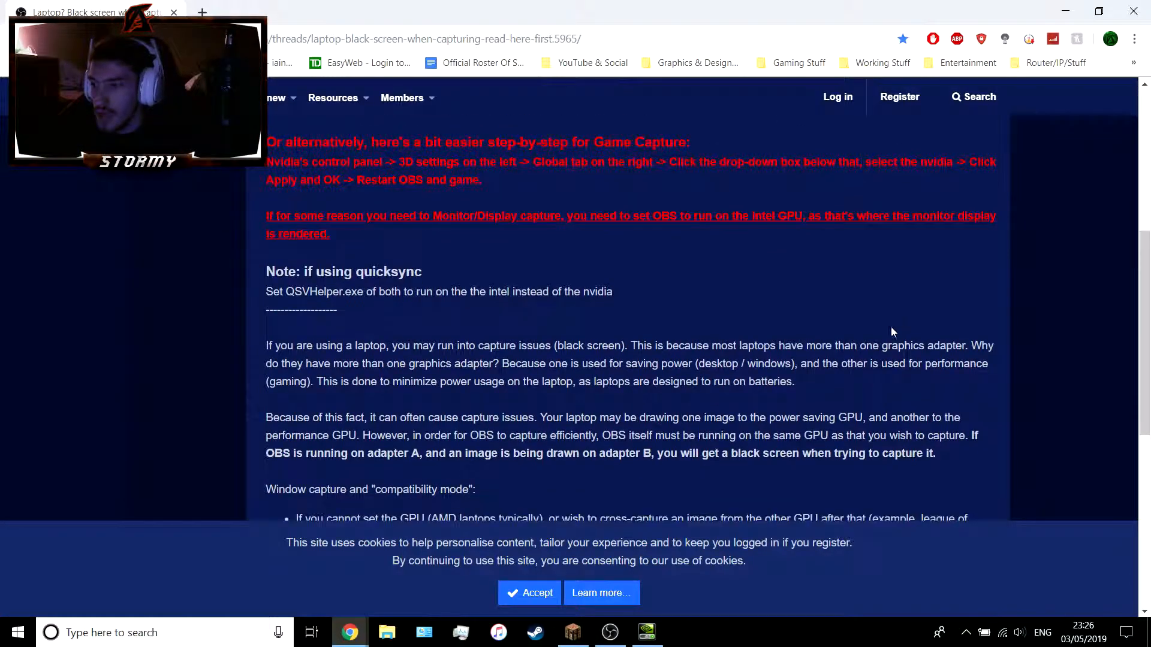
{"action": "left_click_drag", "start_coordinate": [264, 293], "coordinate": [363, 293]}
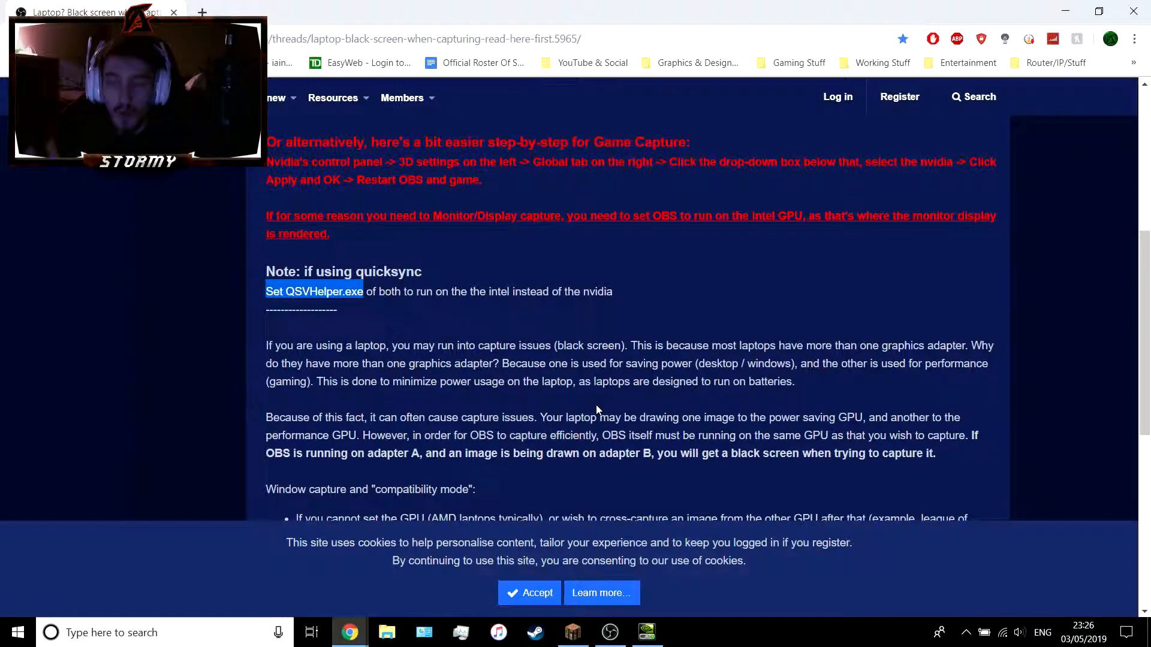
{"action": "left_click", "coordinate": [737, 329]}
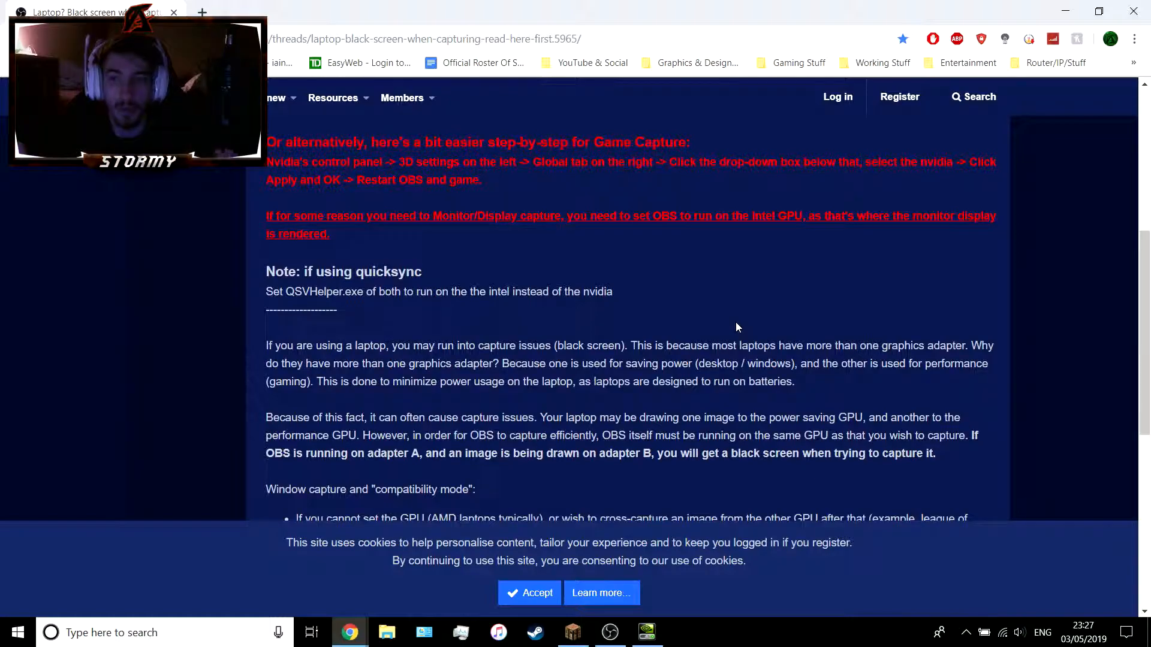
Read the post's explanation of laptop black screens with multiple graphics adapters and locate the section on window capture and "compatibility mode"
{"action": "scroll", "coordinate": [735, 322], "scroll_direction": "down", "scroll_amount": 3}
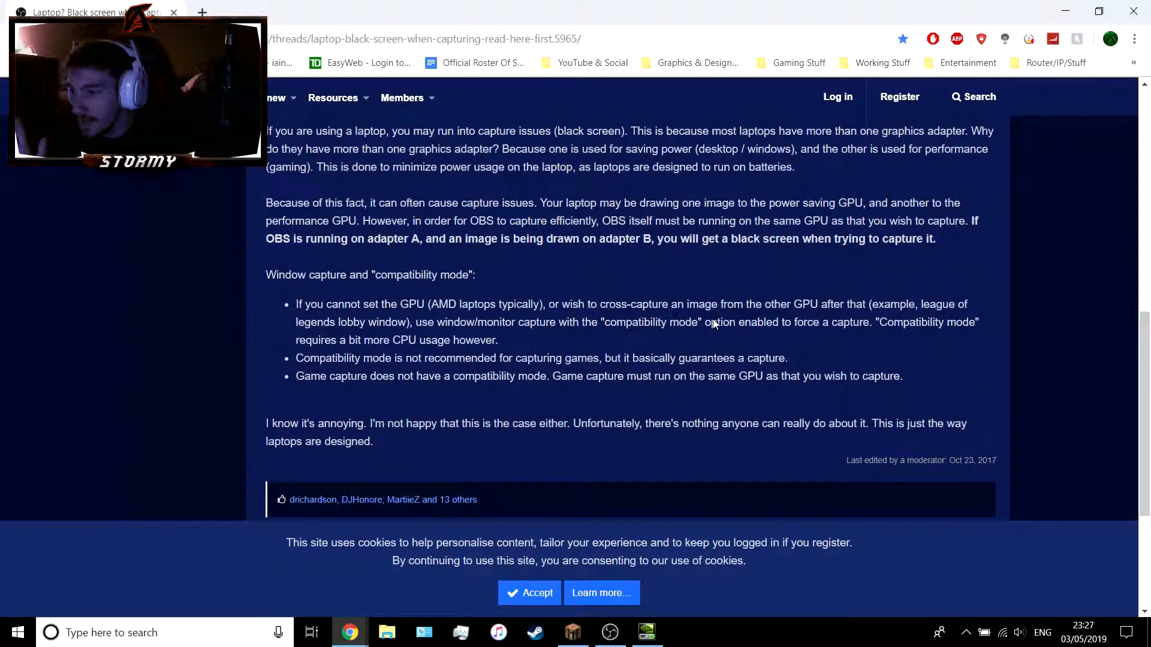
{"action": "scroll", "coordinate": [638, 328], "scroll_direction": "up", "scroll_amount": 2}
{"action": "scroll", "coordinate": [425, 303], "scroll_direction": "down", "scroll_amount": 1}
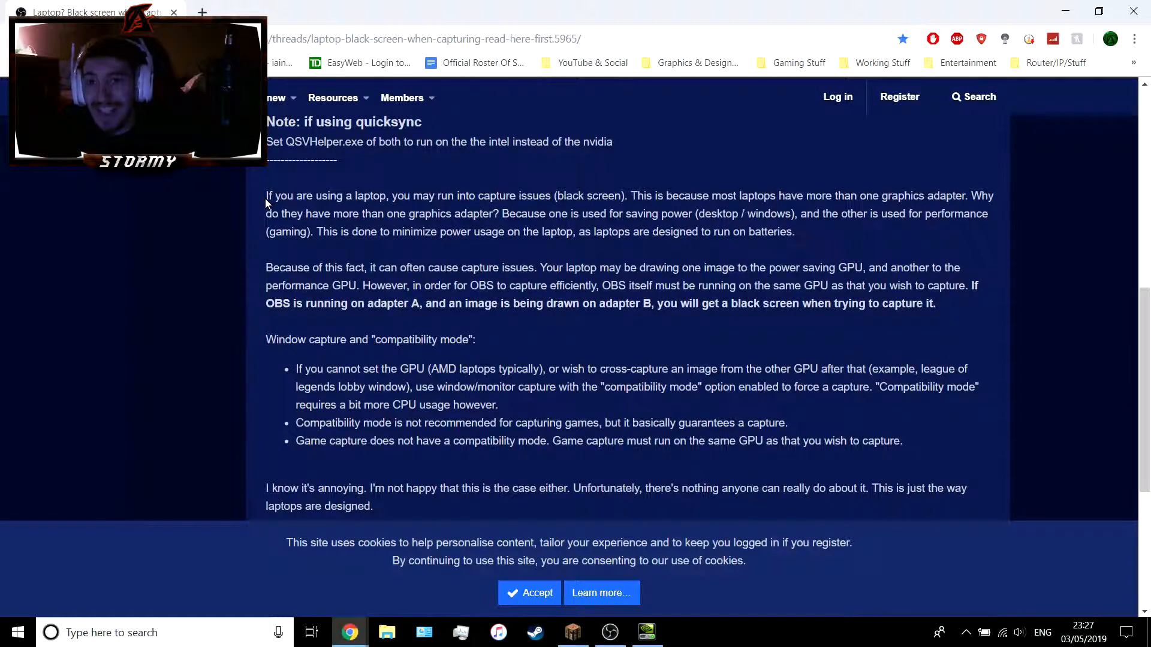
{"action": "left_click_drag", "start_coordinate": [265, 193], "coordinate": [634, 196]}
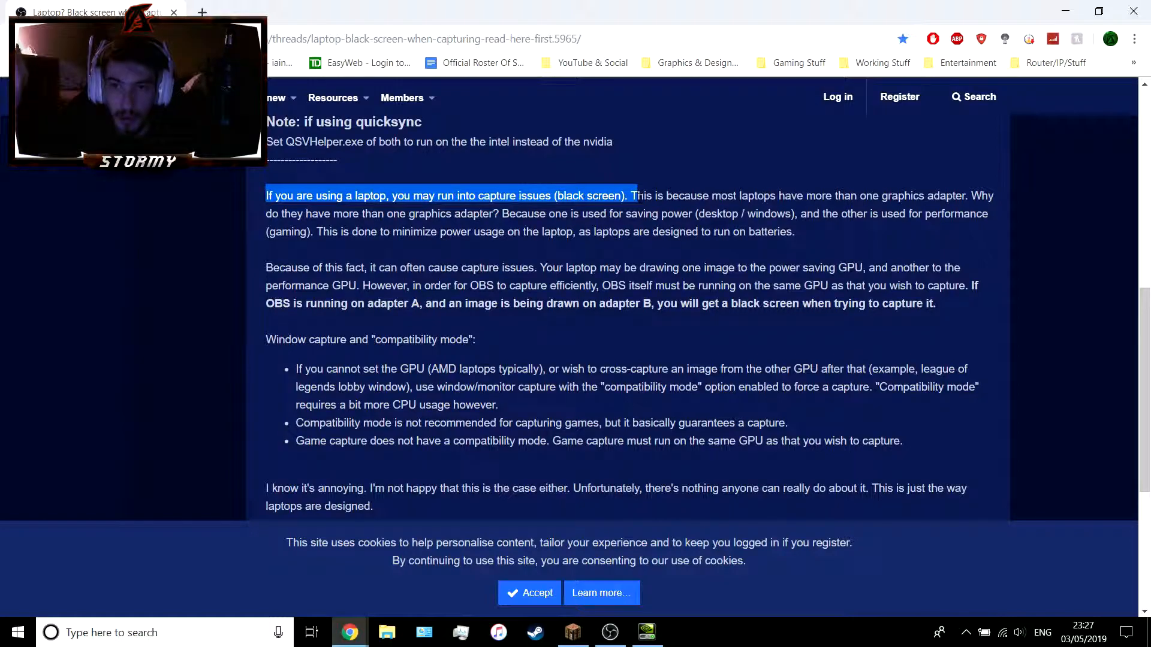
{"action": "left_click_drag", "start_coordinate": [637, 197], "coordinate": [1041, 185]}
{"action": "left_click", "coordinate": [1037, 185]}
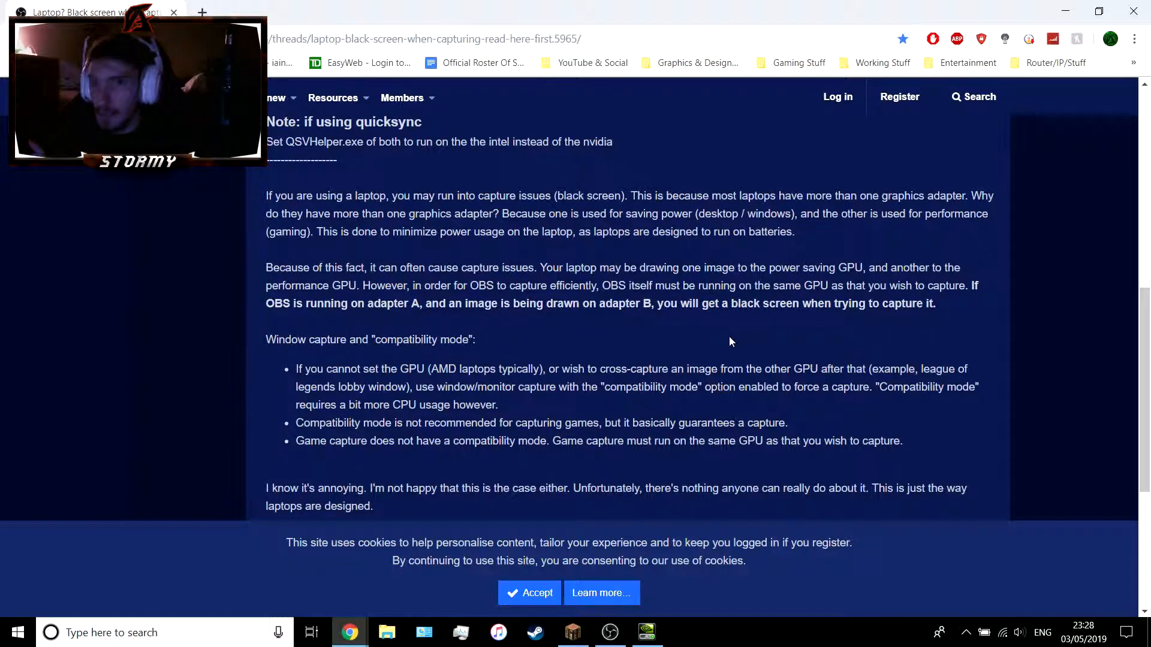
{"action": "left_click_drag", "start_coordinate": [261, 339], "coordinate": [487, 350]}
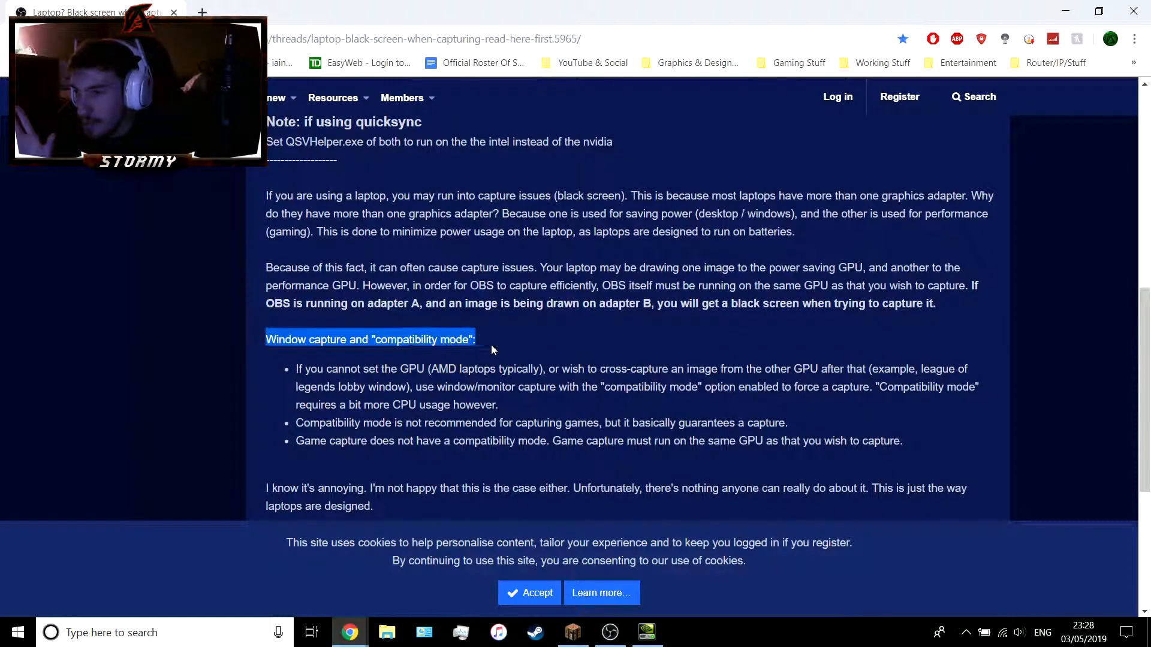
{"action": "left_click", "coordinate": [577, 355]}
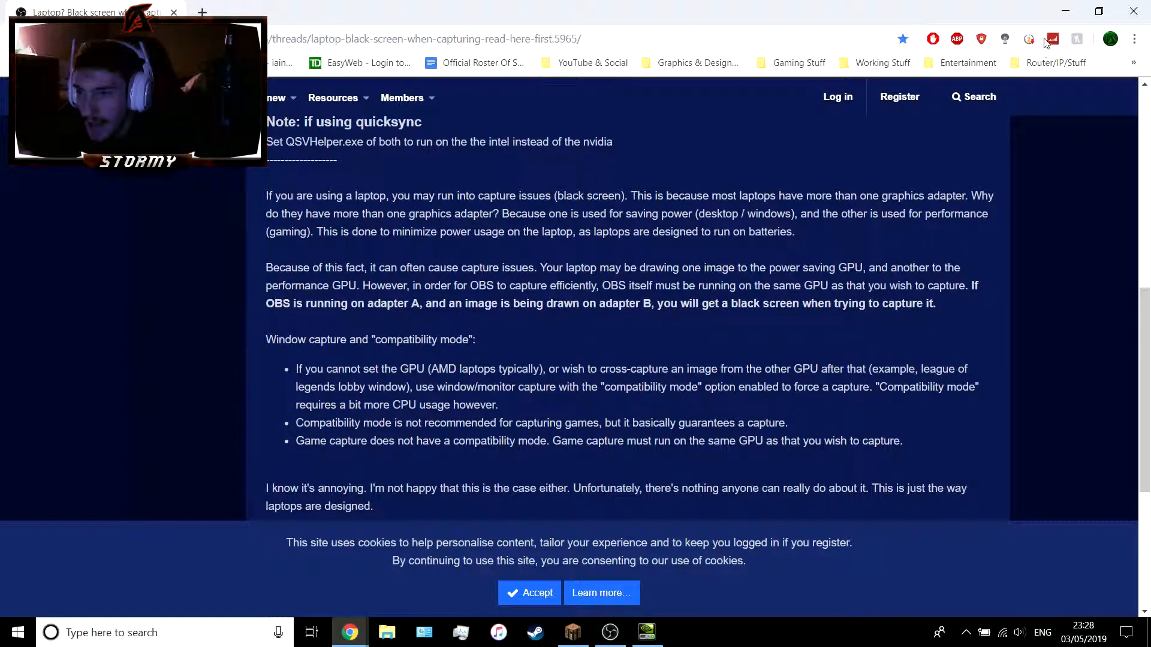
Return to NVIDIA Control Panel, choose Integrated graphics as the preferred processor for Open Broadcaster Software, and close the control panel
{"action": "left_click", "coordinate": [1063, 10]}
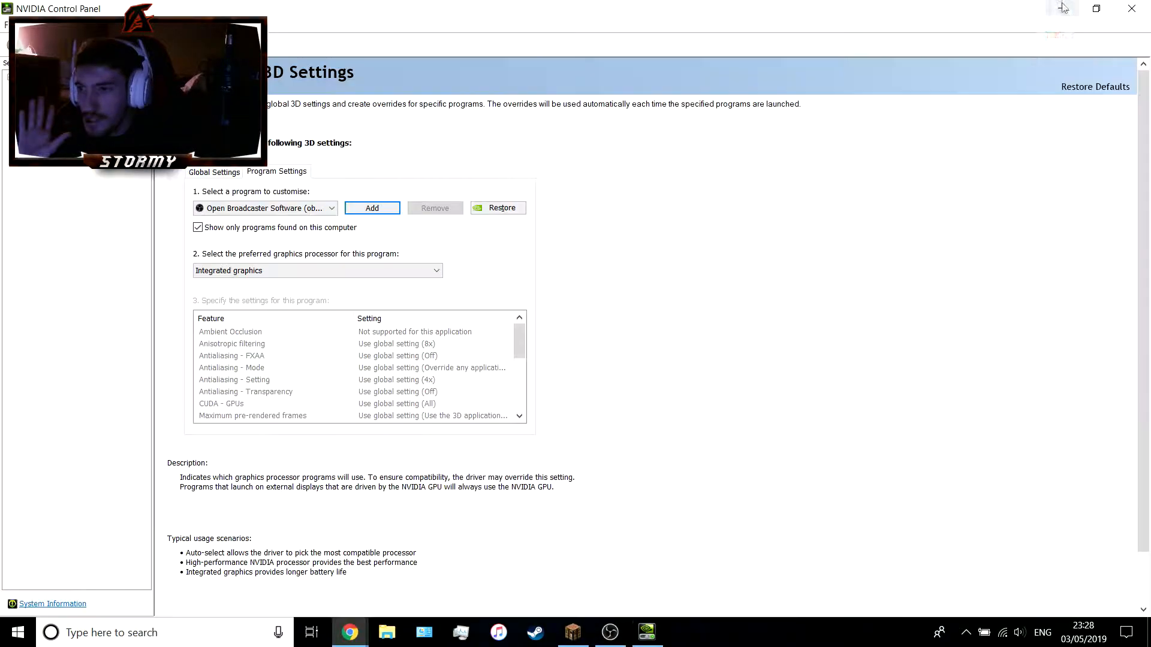
{"action": "left_click", "coordinate": [267, 272]}
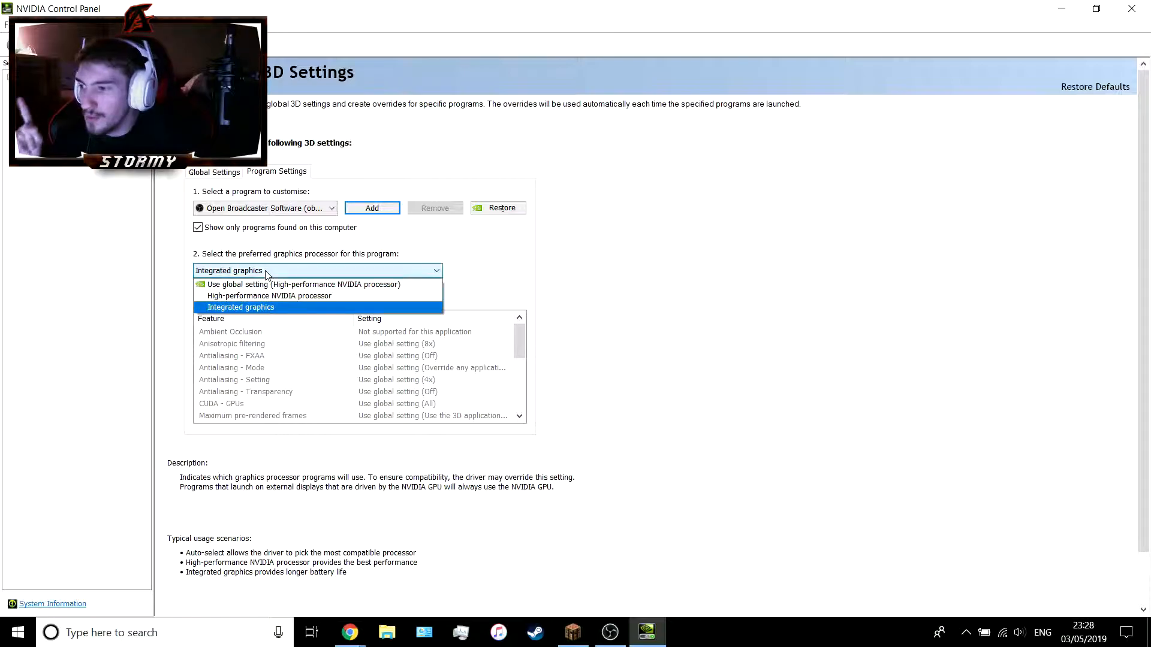
{"action": "left_click", "coordinate": [260, 308]}
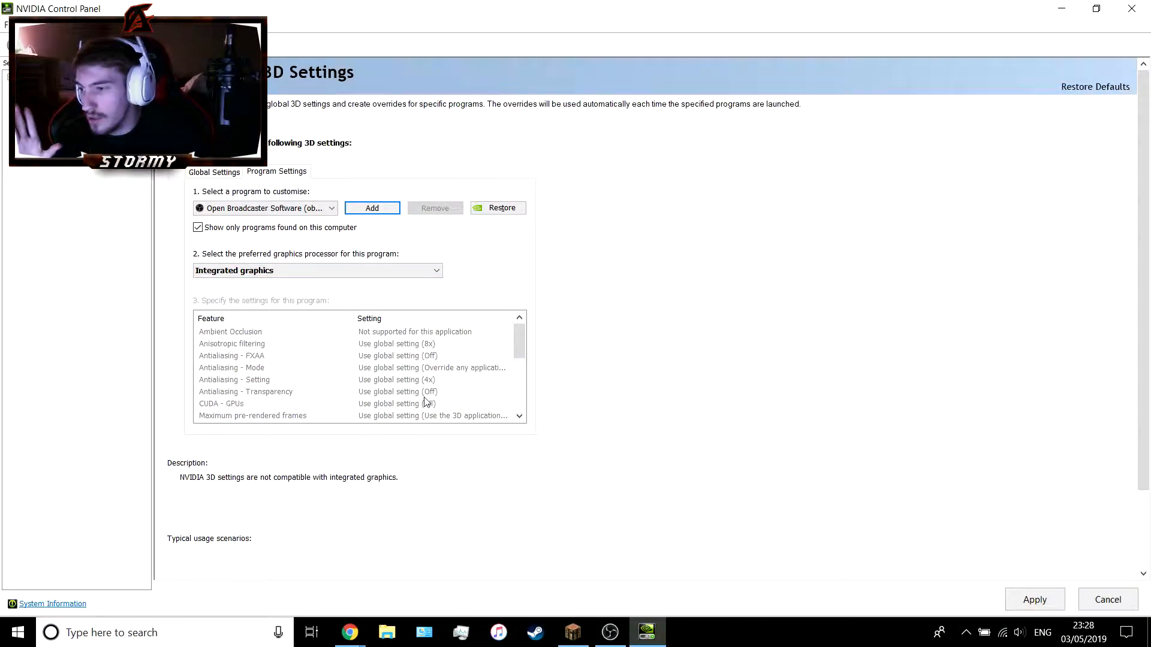
{"action": "scroll", "coordinate": [421, 390], "scroll_direction": "down", "scroll_amount": 2}
{"action": "scroll", "coordinate": [408, 376], "scroll_direction": "up", "scroll_amount": 2}
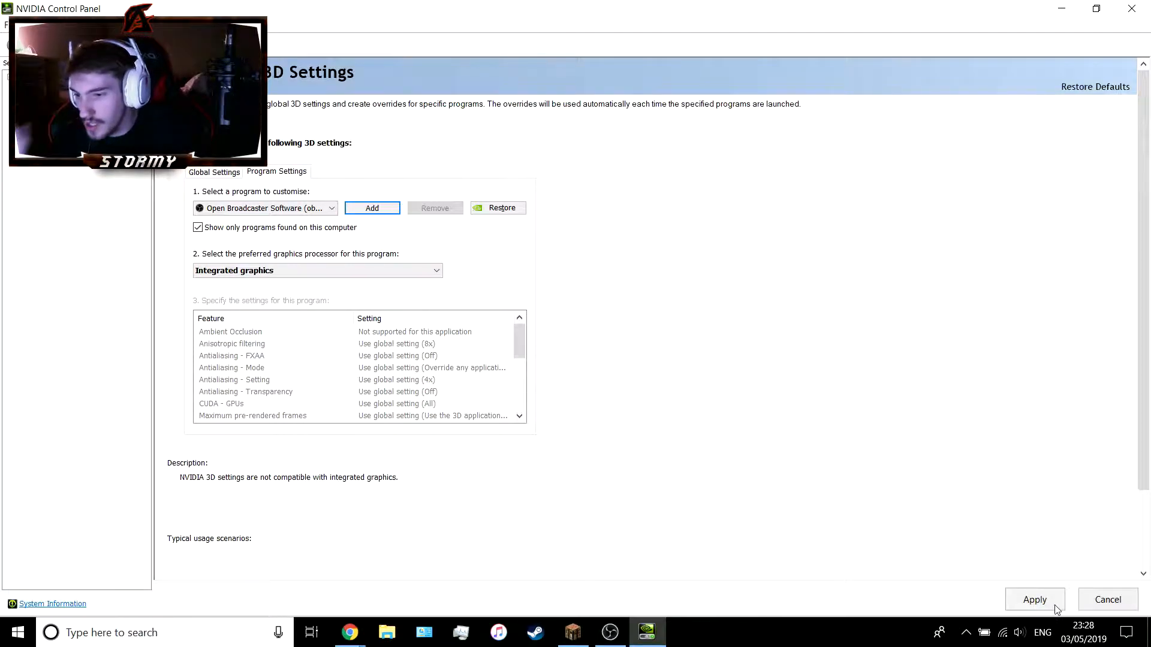
{"action": "left_click", "coordinate": [1132, 8]}
{"action": "left_click", "coordinate": [593, 355]}
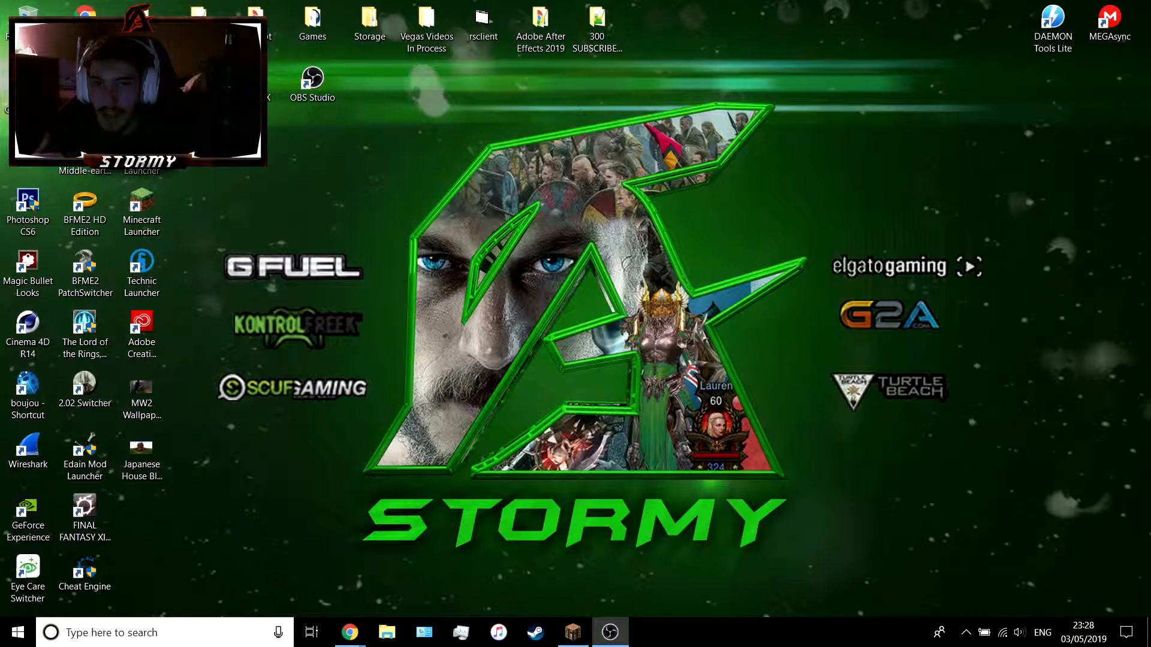
Switch to OBS Studio, check the display capture preview, and move the window off this screen and back again
{"action": "left_click", "coordinate": [611, 632]}
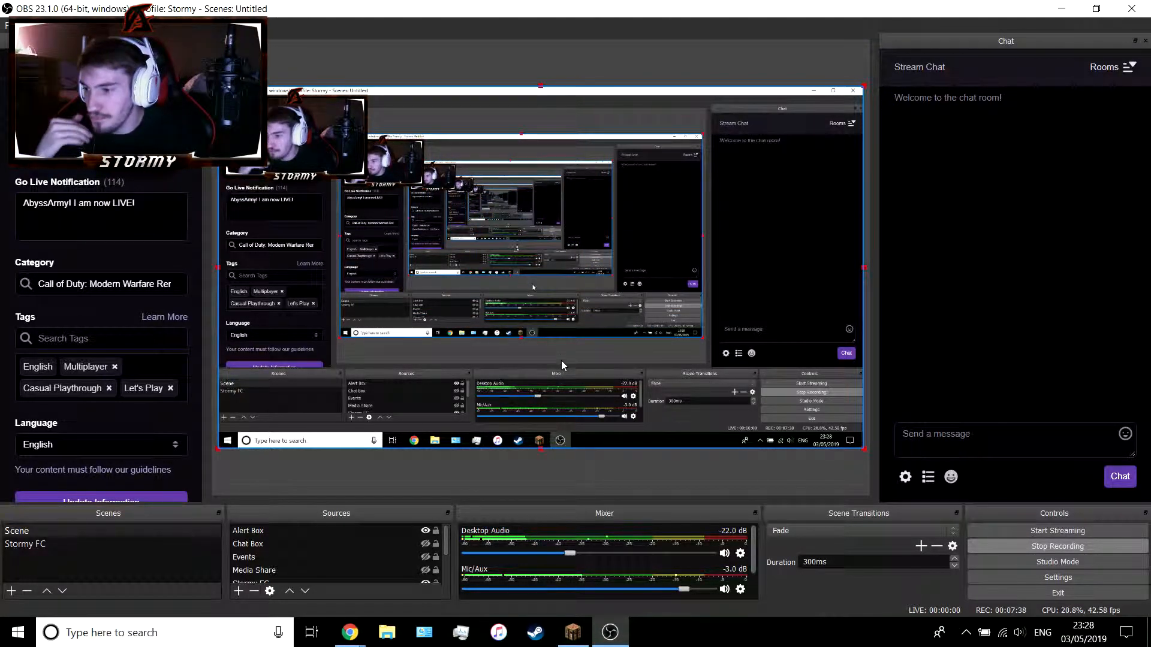
{"action": "left_click", "coordinate": [469, 338]}
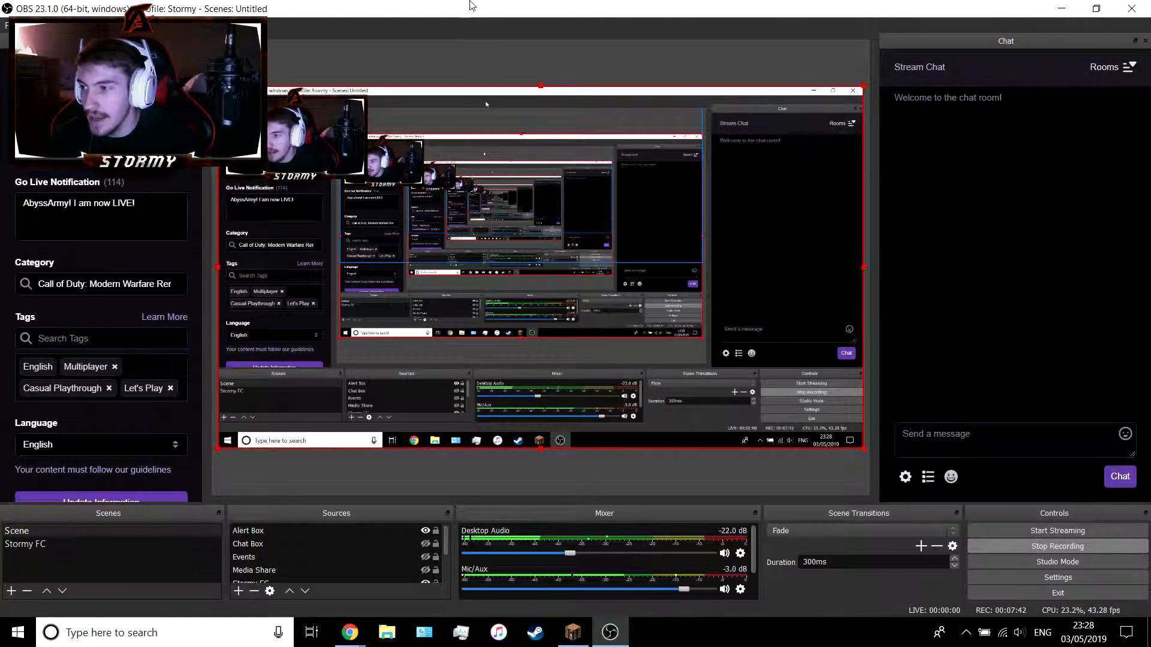
{"action": "left_click_drag", "start_coordinate": [451, 7], "coordinate": [1150, 91]}
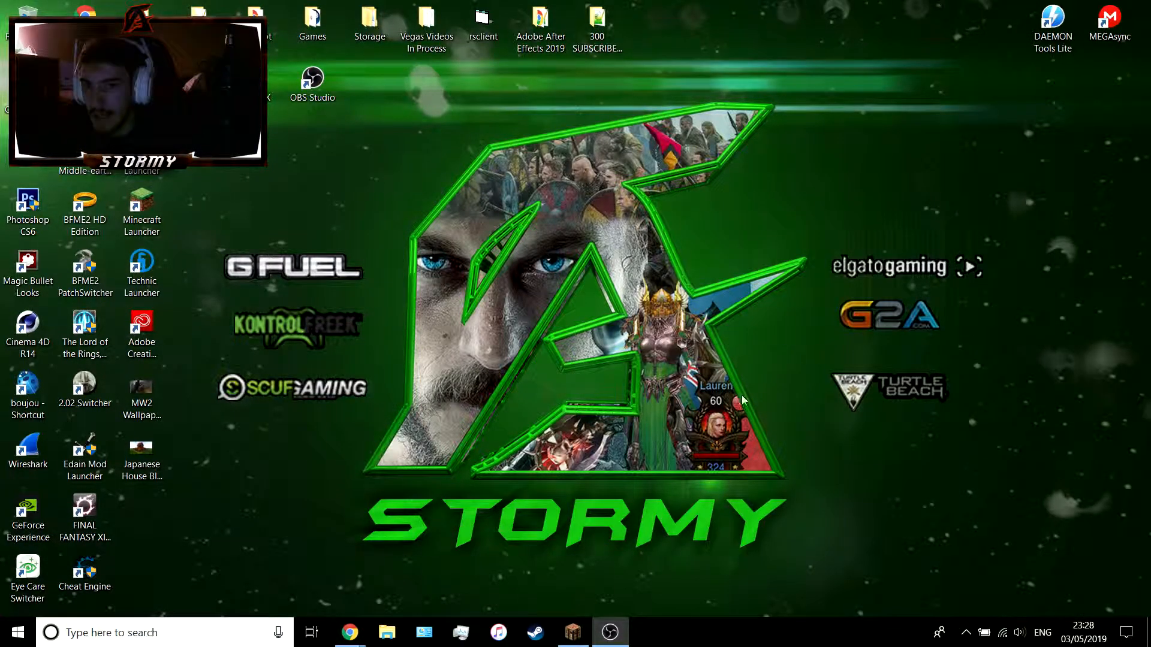
{"action": "left_click", "coordinate": [580, 203]}
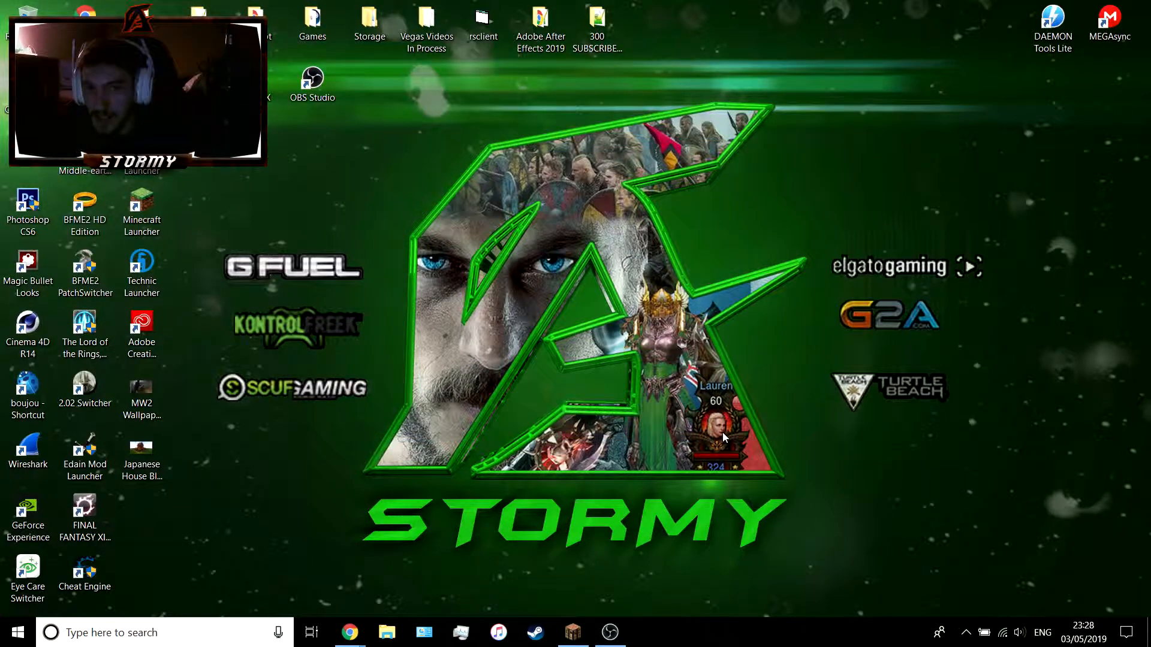
{"action": "left_click_drag", "start_coordinate": [1150, 91], "coordinate": [401, 0]}
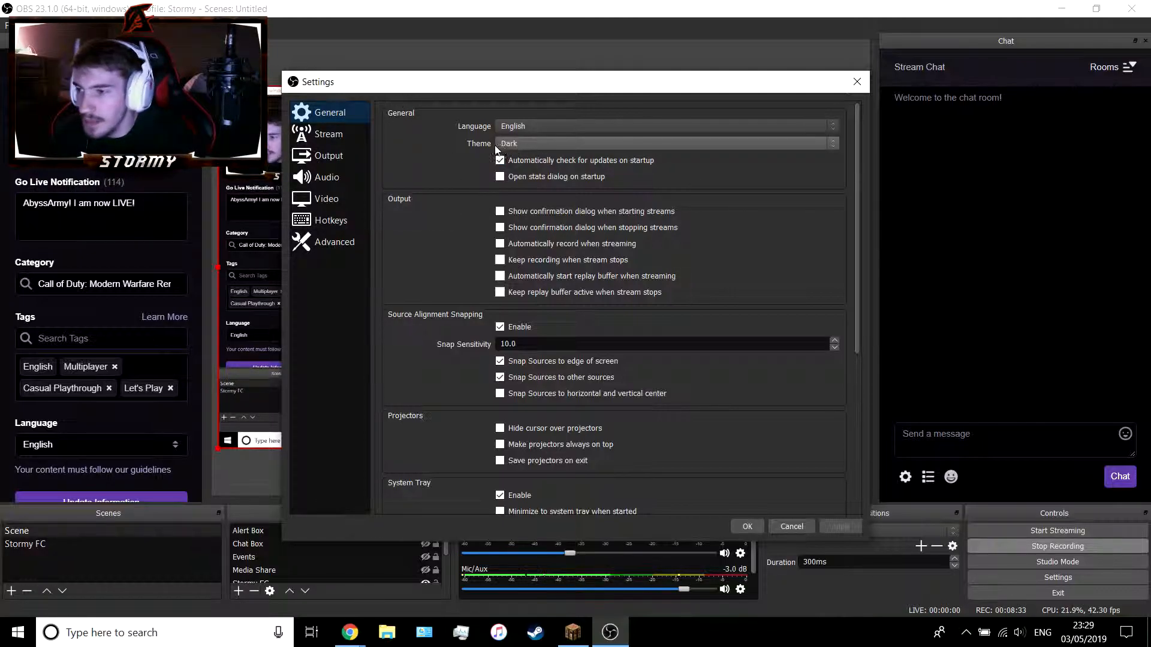
Review the General, Stream and streaming Output settings in OBS, keeping VBR rate control and examining the bitrate and max bitrate
{"action": "scroll", "coordinate": [652, 408], "scroll_direction": "down", "scroll_amount": 3}
{"action": "left_click", "coordinate": [336, 134]}
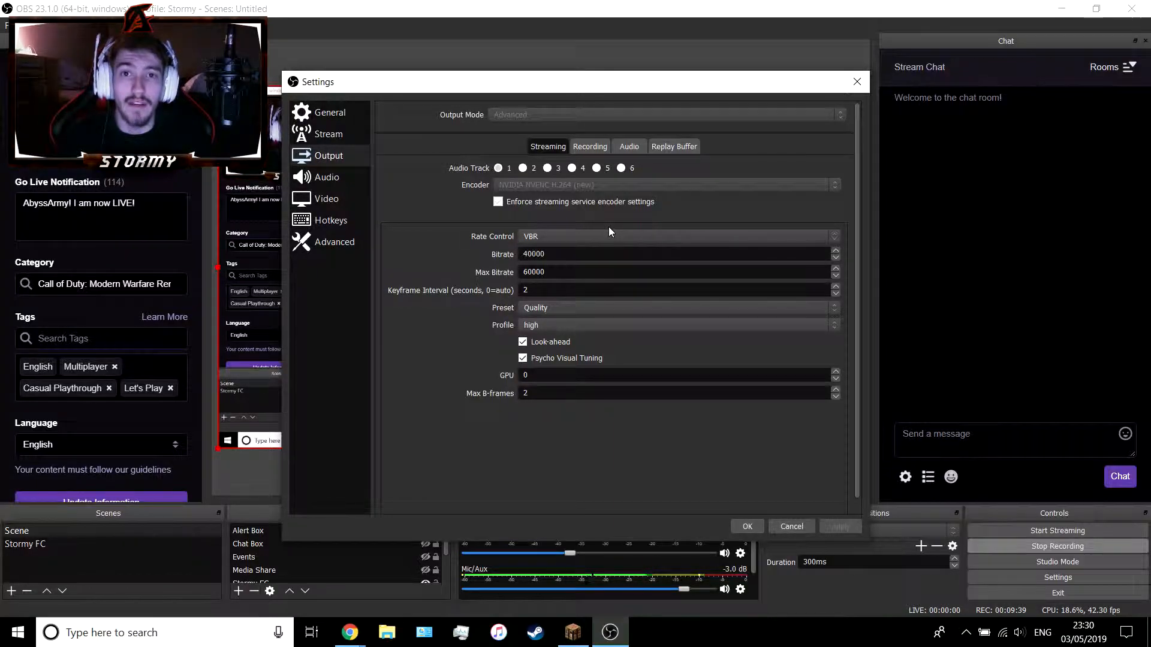
{"action": "left_click", "coordinate": [545, 234]}
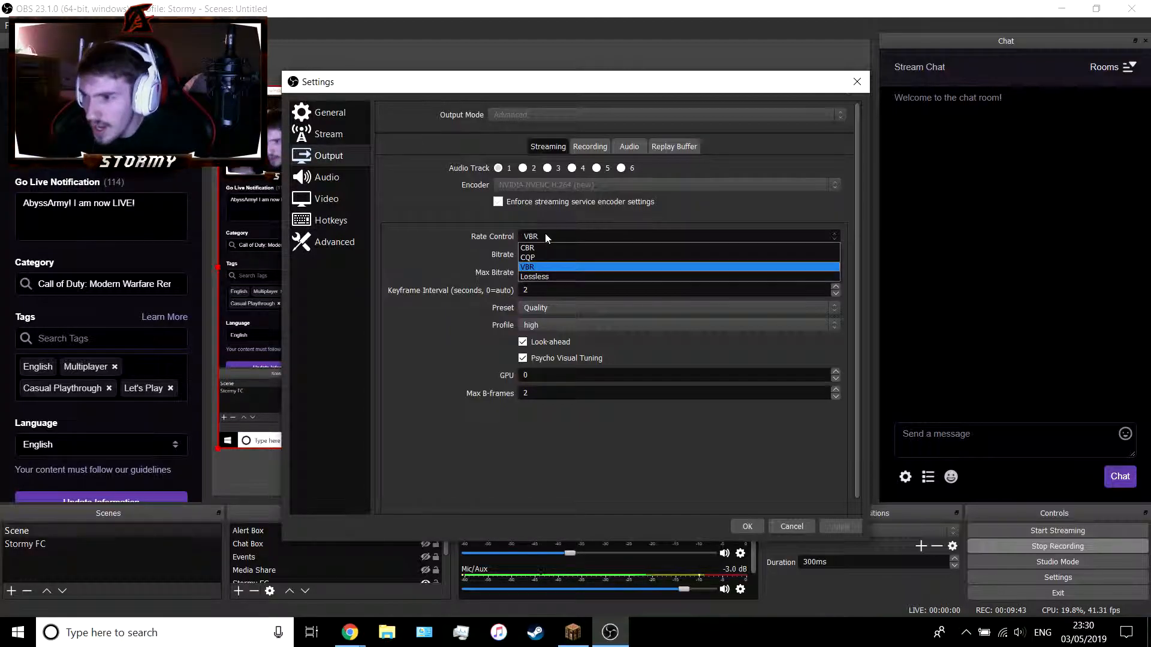
{"action": "left_click", "coordinate": [545, 267]}
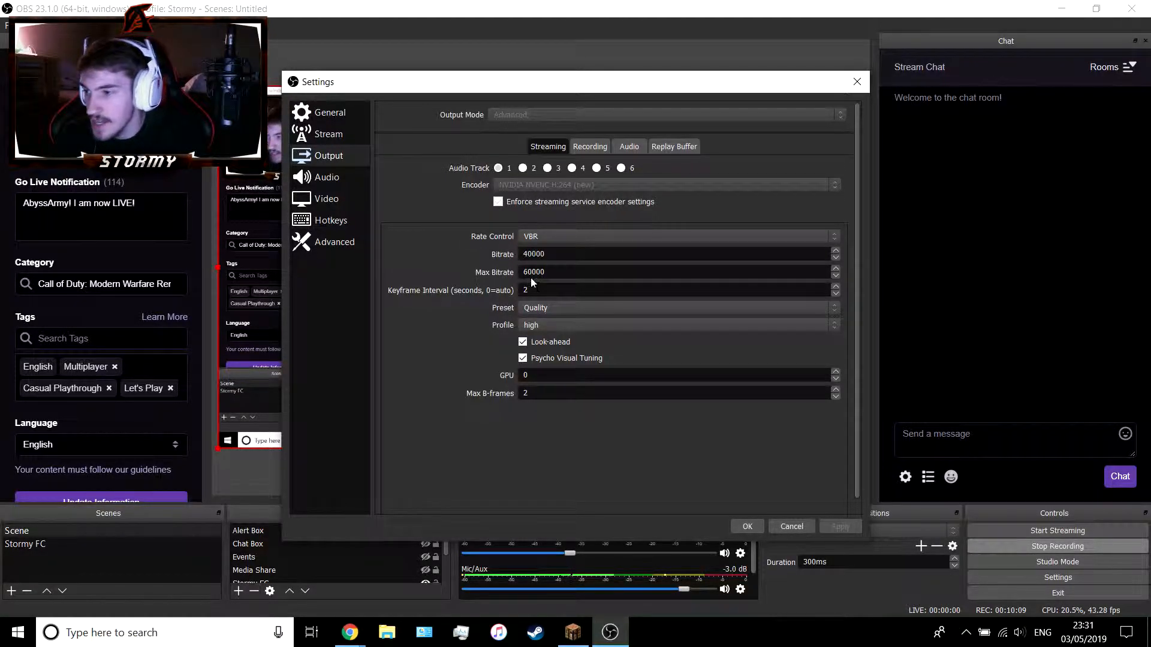
{"action": "double_click", "coordinate": [555, 254]}
{"action": "key", "text": "Tab"}
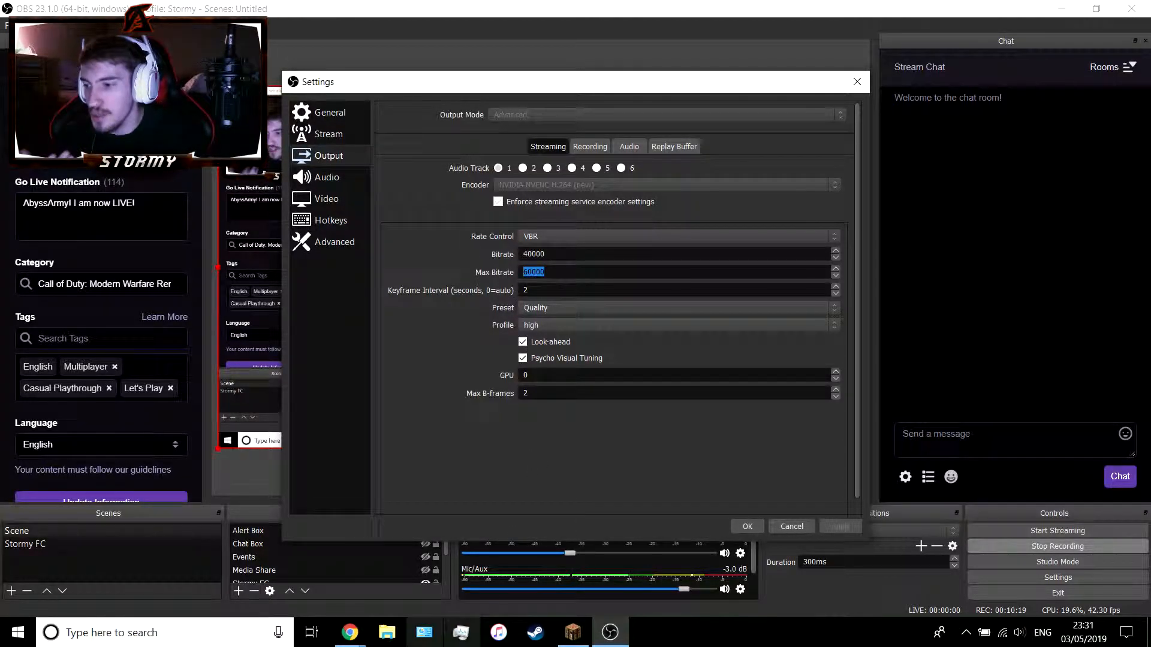
Switch to Chrome and search Google for "twitch inspector" in a new tab
{"action": "mouse_move", "coordinate": [349, 633]}
{"action": "left_click", "coordinate": [394, 581]}
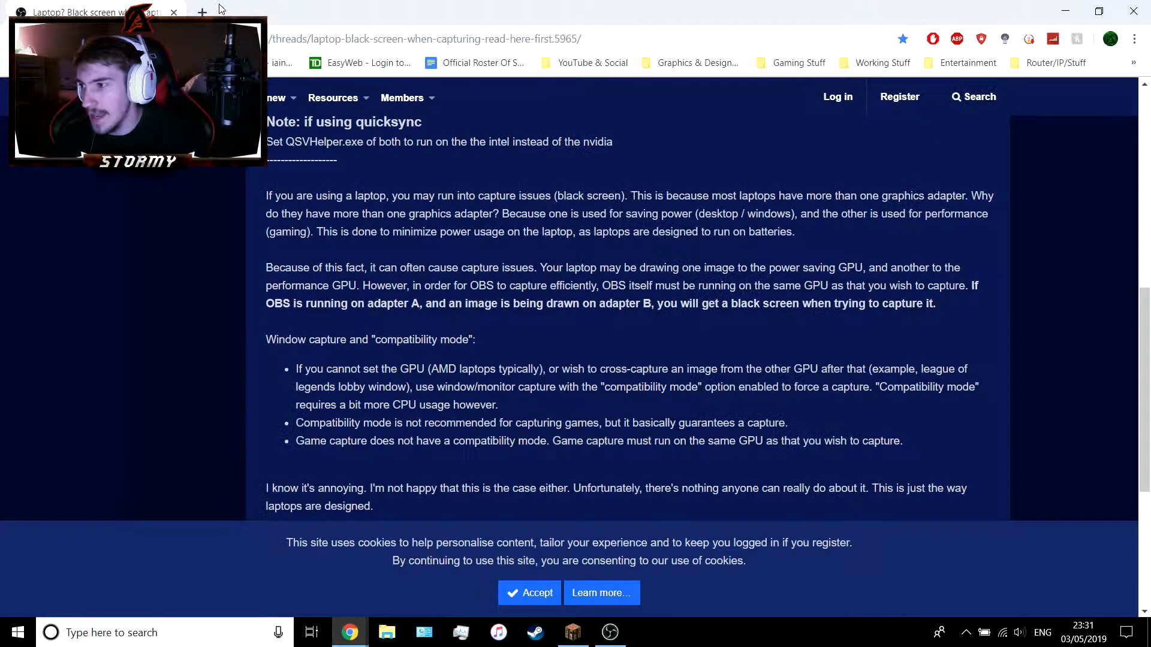
{"action": "key", "text": "ctrl+t"}
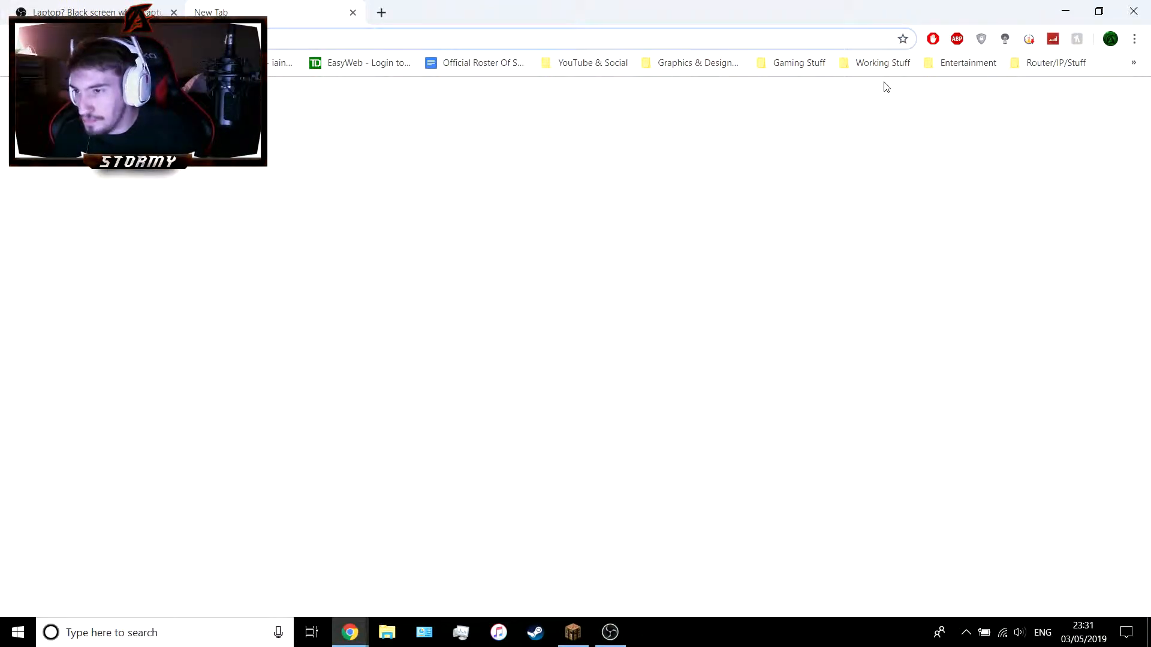
{"action": "left_click", "coordinate": [616, 63]}
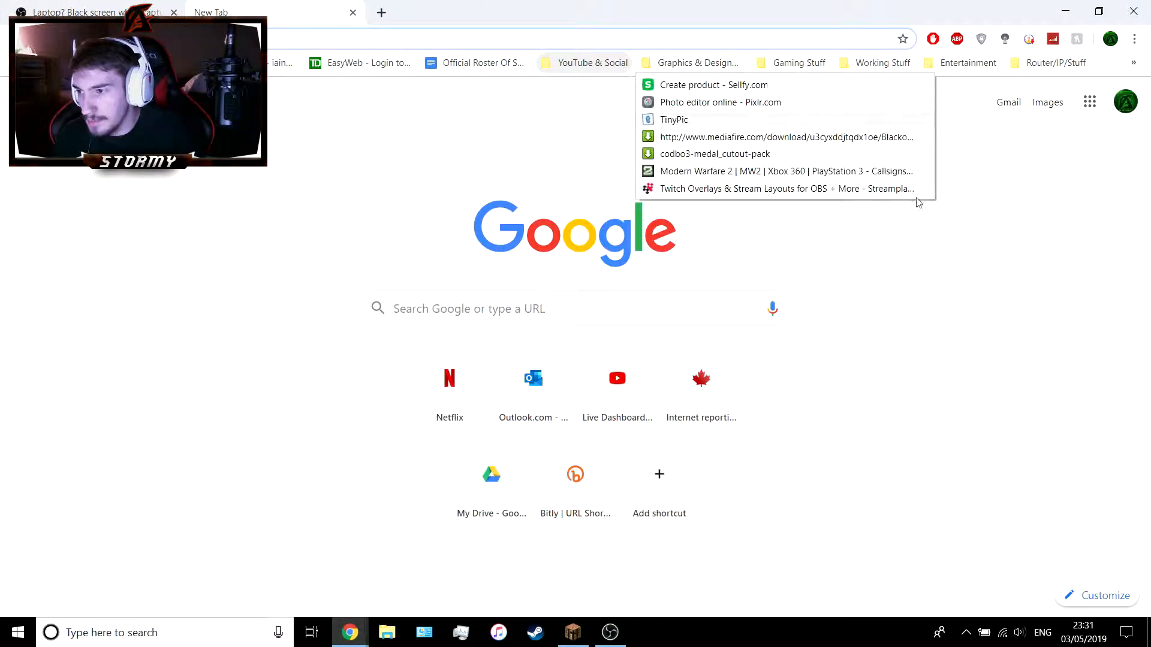
{"action": "left_click", "coordinate": [607, 305]}
{"action": "type", "text": "twitch in"}
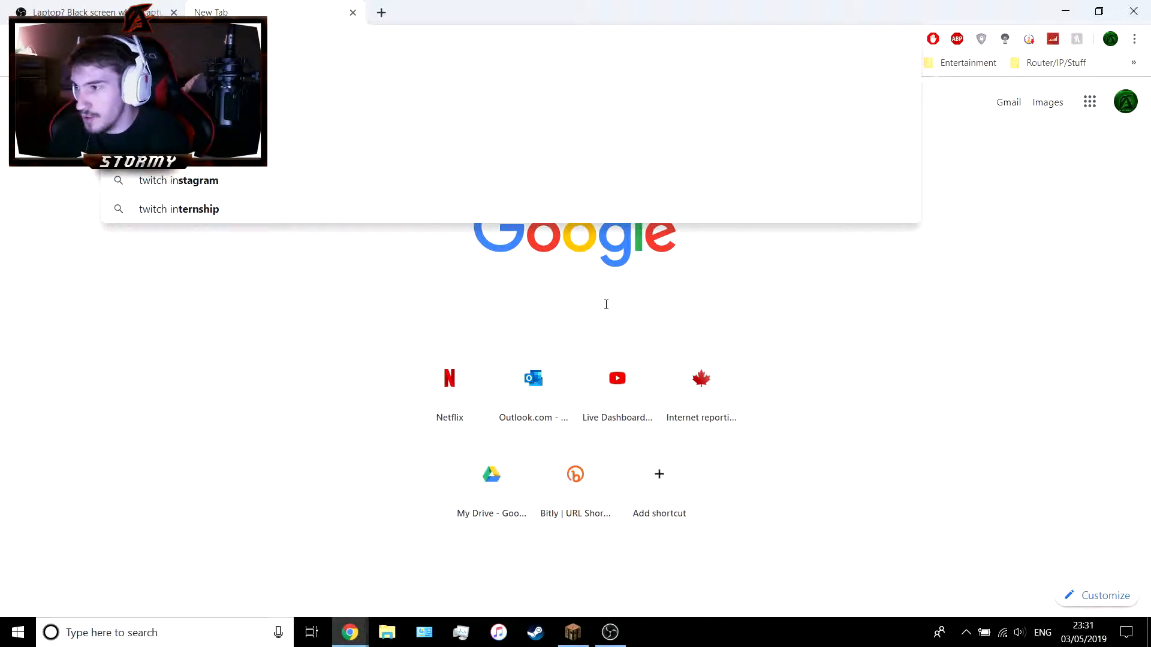
{"action": "type", "text": "spector"}
{"action": "key", "text": "Return"}
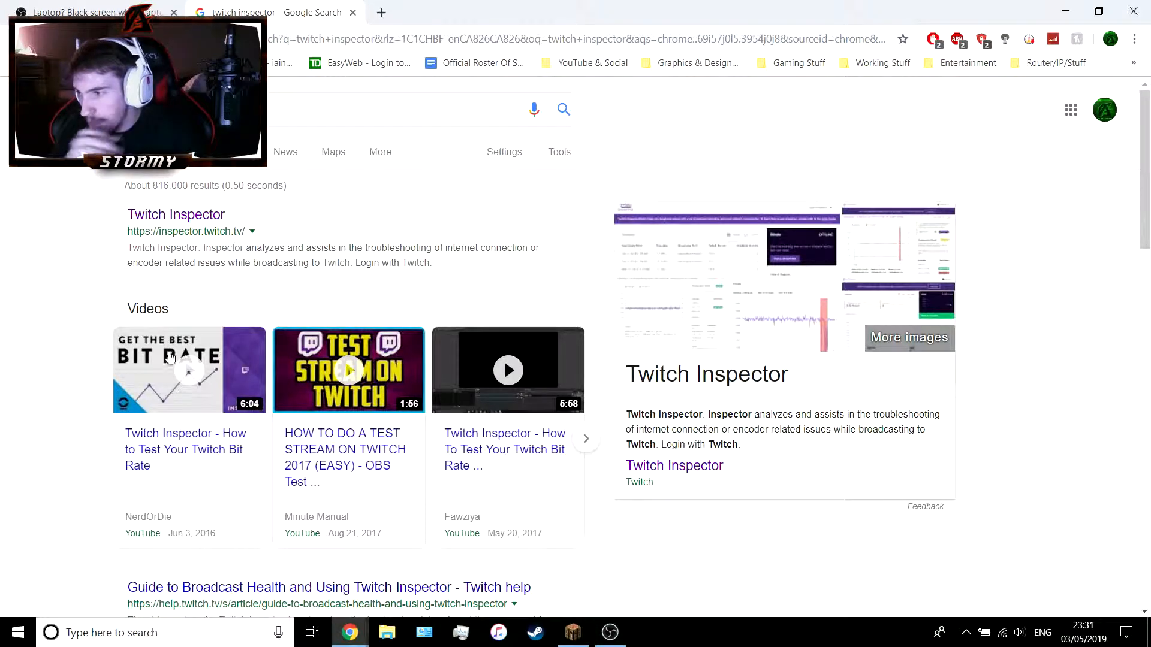
Open the Twitch Inspector site, bring up the stream test instructions, and highlight the stream key placeholder in the example
{"action": "left_click", "coordinate": [197, 210]}
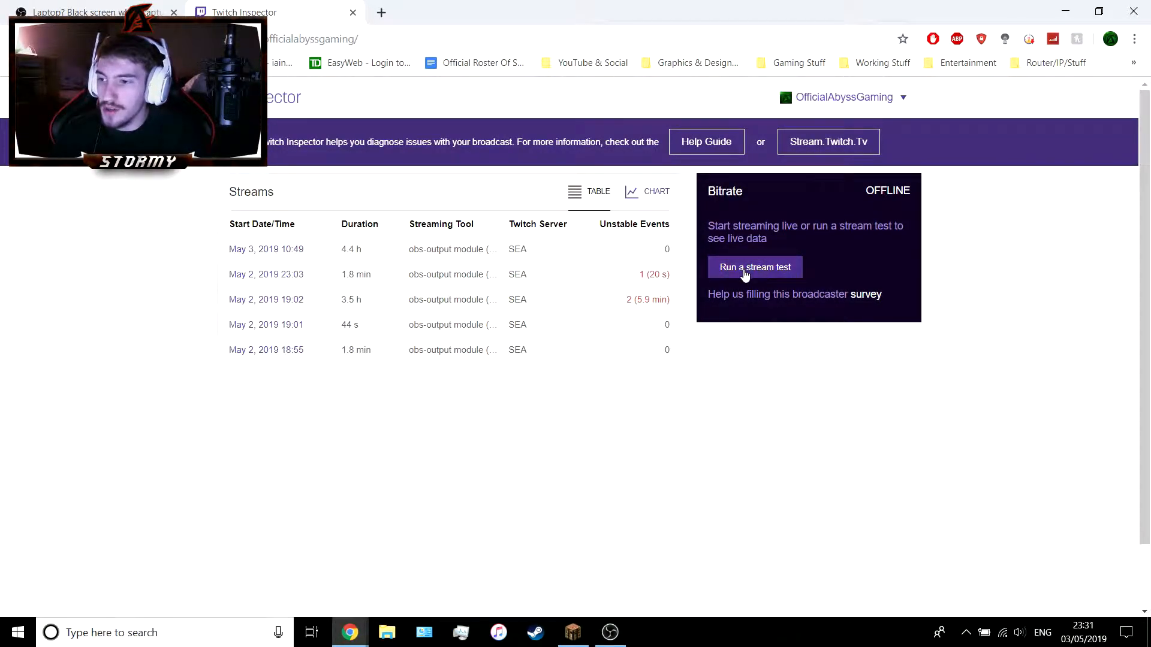
{"action": "left_click", "coordinate": [745, 274]}
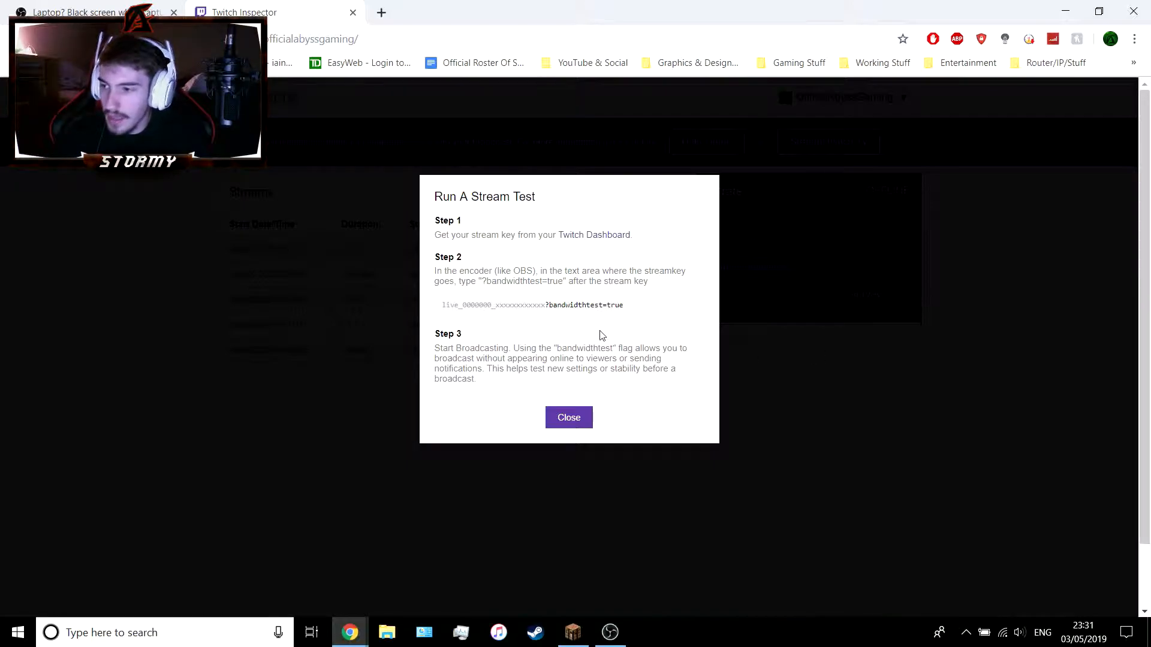
{"action": "left_click_drag", "start_coordinate": [441, 305], "coordinate": [545, 311]}
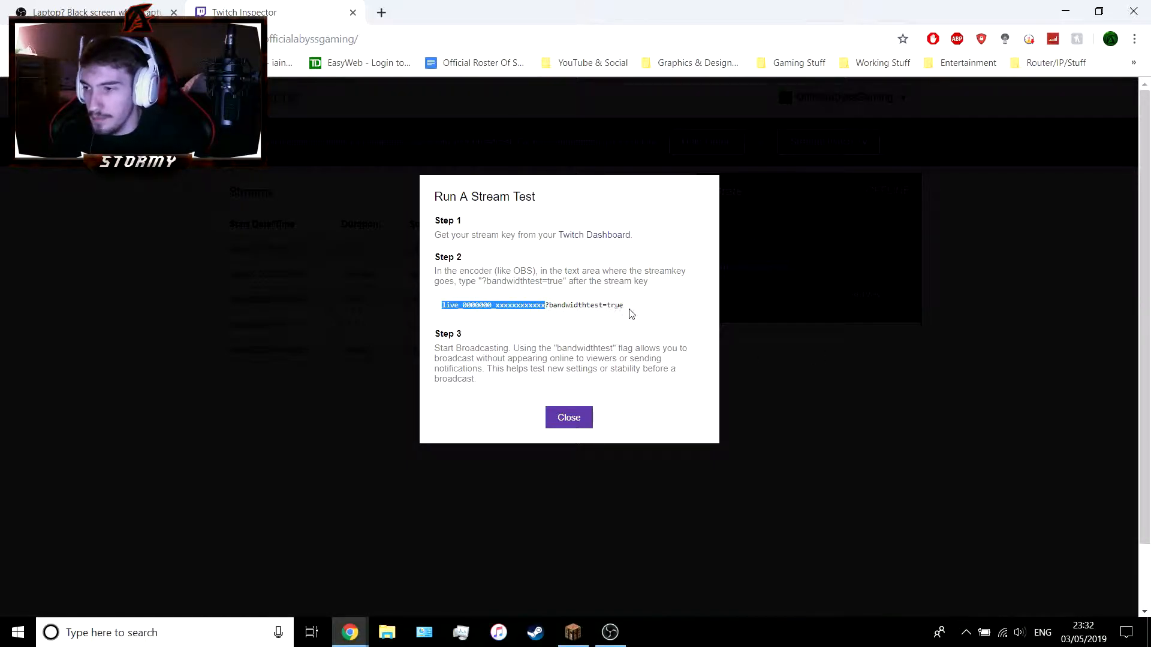
Highlight the "?bandwidthtest=true" flag in the stream test instructions and close the instructions
{"action": "left_click", "coordinate": [612, 300]}
{"action": "left_click_drag", "start_coordinate": [483, 284], "coordinate": [561, 284]}
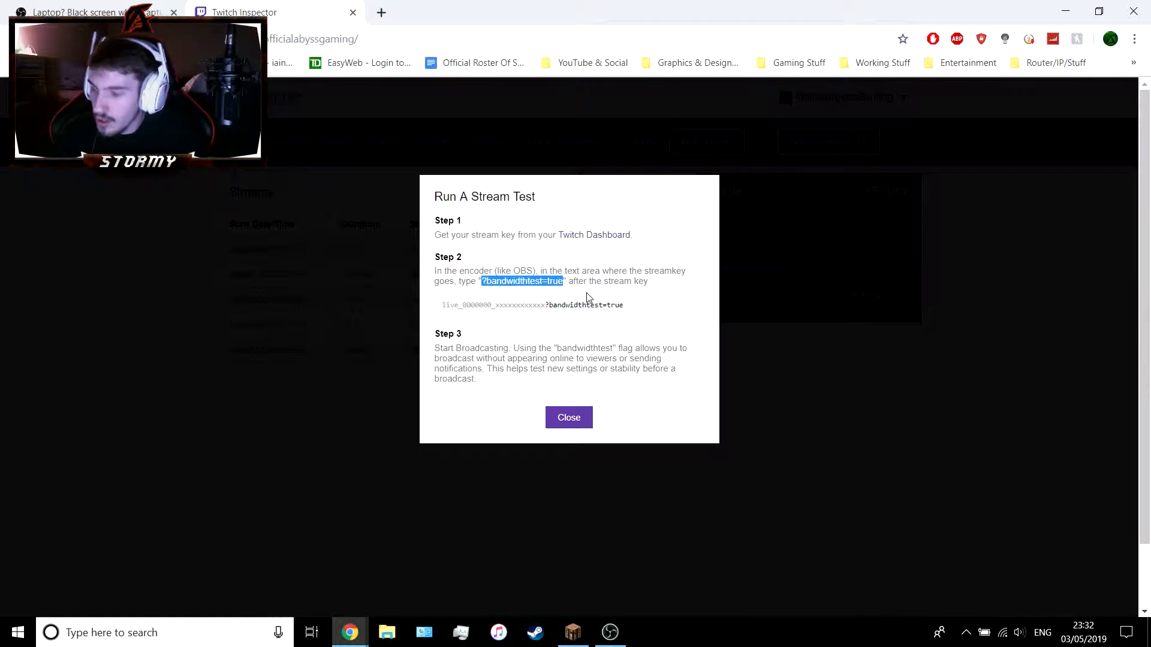
{"action": "left_click", "coordinate": [568, 418]}
Switch to OBS Studio, check the Stream settings for the bandwidth test mode option, and return to the Output settings
{"action": "left_click", "coordinate": [606, 638]}
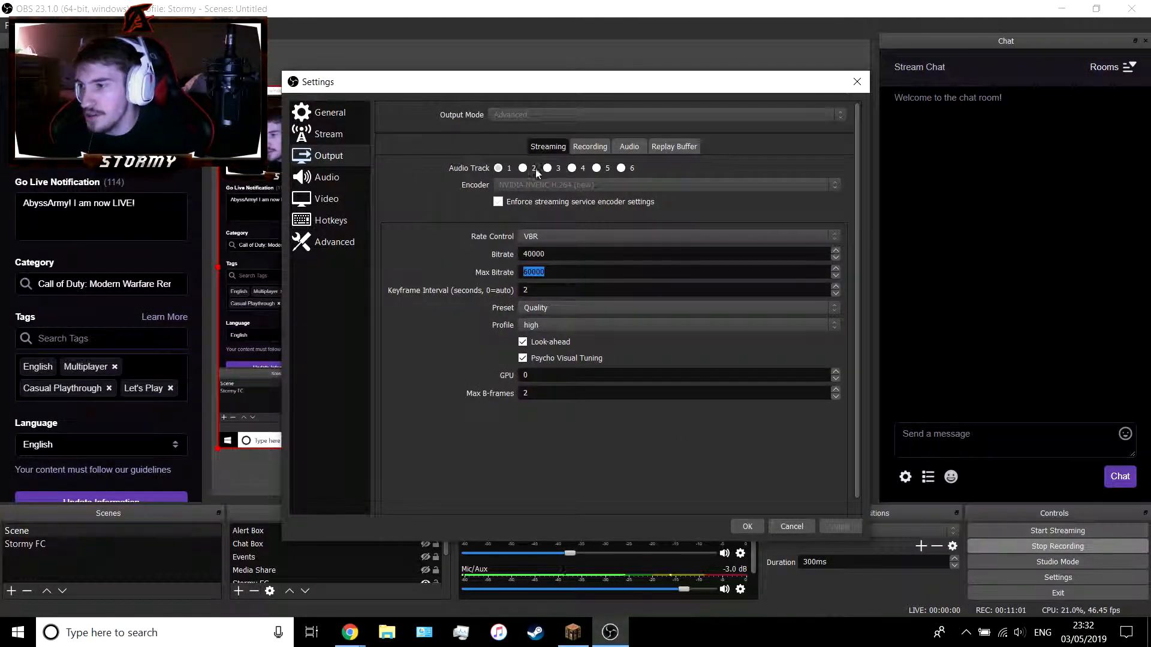
{"action": "left_click", "coordinate": [344, 138]}
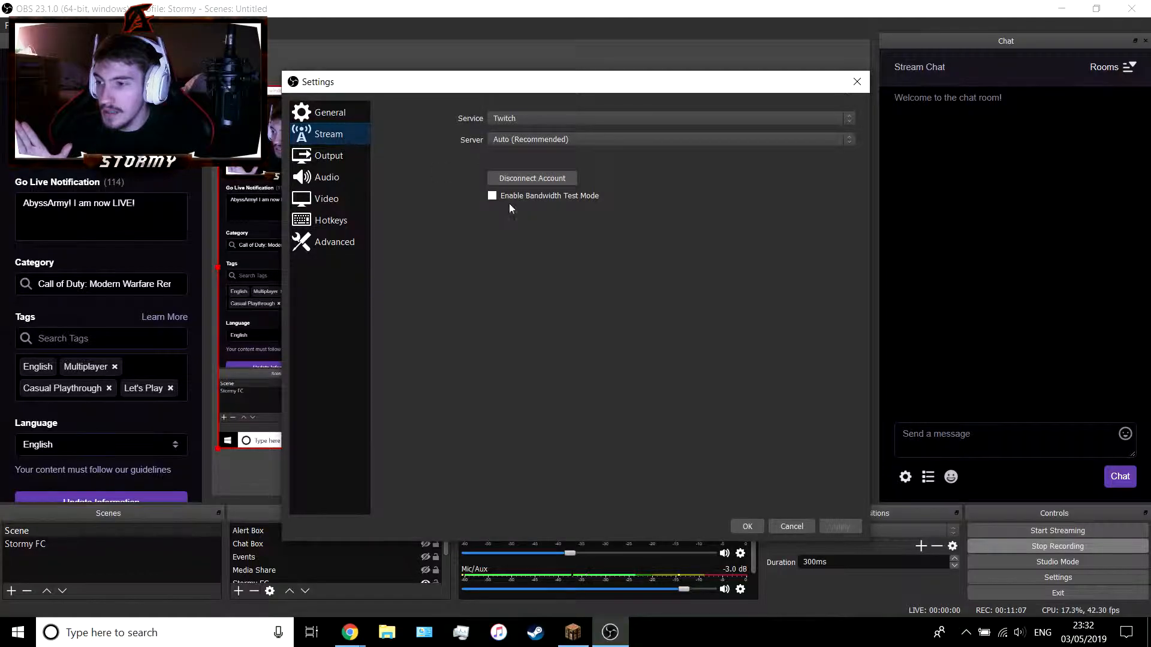
{"action": "left_click", "coordinate": [340, 155]}
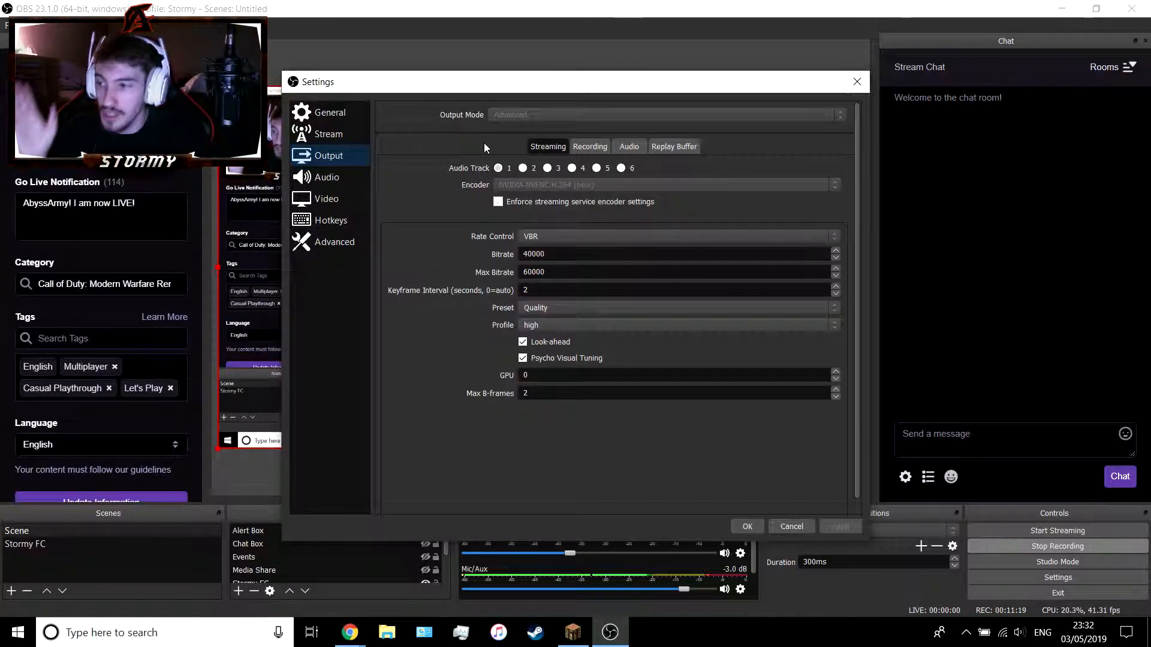
Switch to Chrome, close the Twitch Inspector page, and minimize the browser to return to OBS Studio
{"action": "left_click", "coordinate": [351, 634]}
{"action": "left_click", "coordinate": [437, 554]}
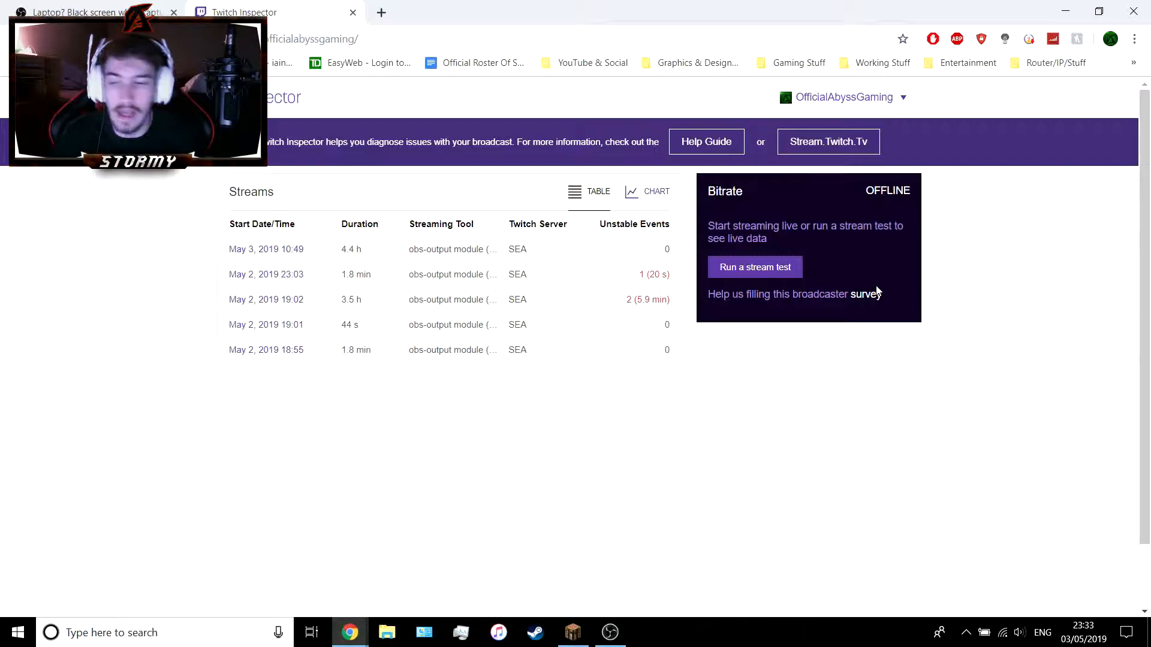
{"action": "left_click", "coordinate": [352, 12]}
{"action": "left_click", "coordinate": [1065, 11]}
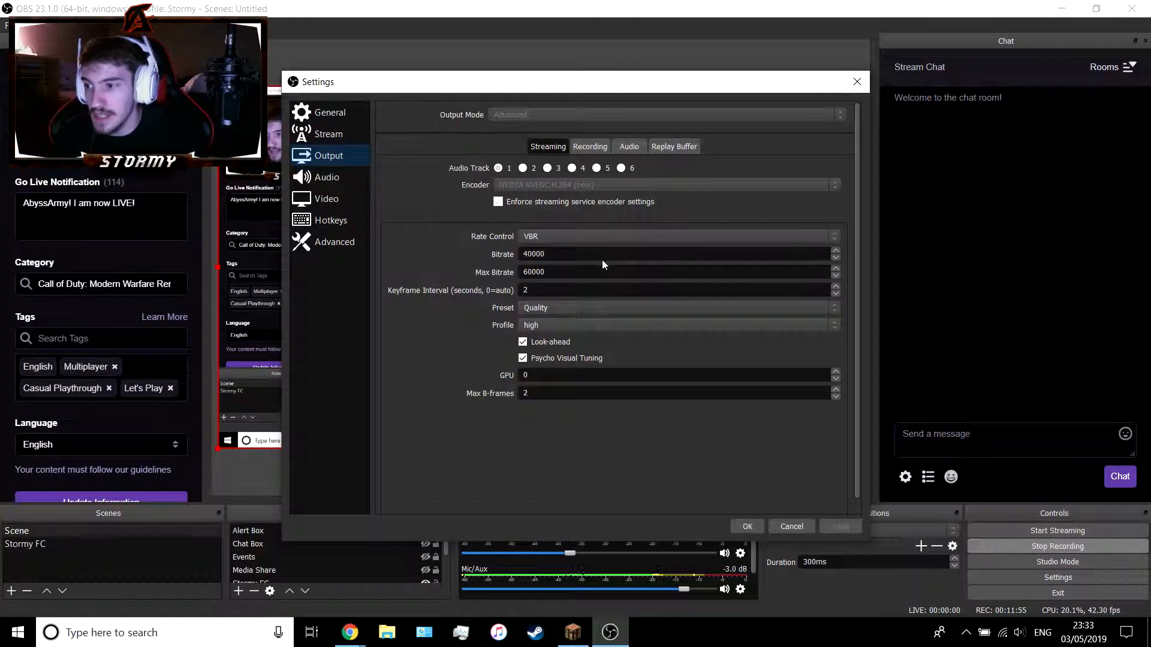
Try a streaming bitrate of 2500 in the Output settings and undo the change
{"action": "double_click", "coordinate": [581, 254]}
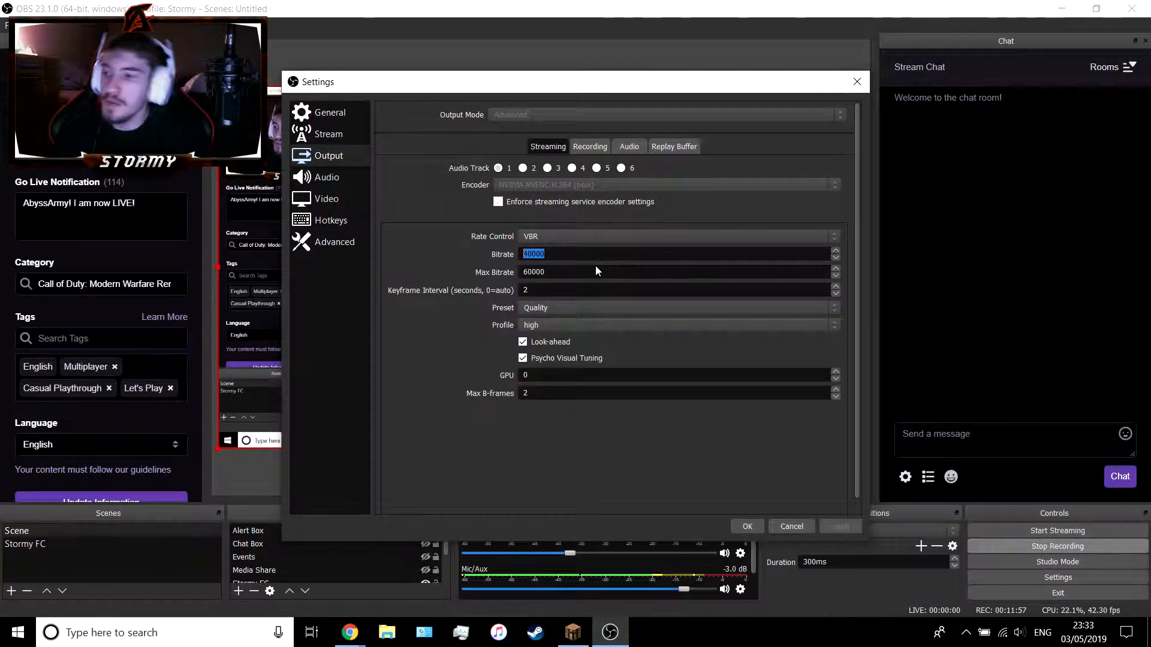
{"action": "left_click", "coordinate": [558, 257]}
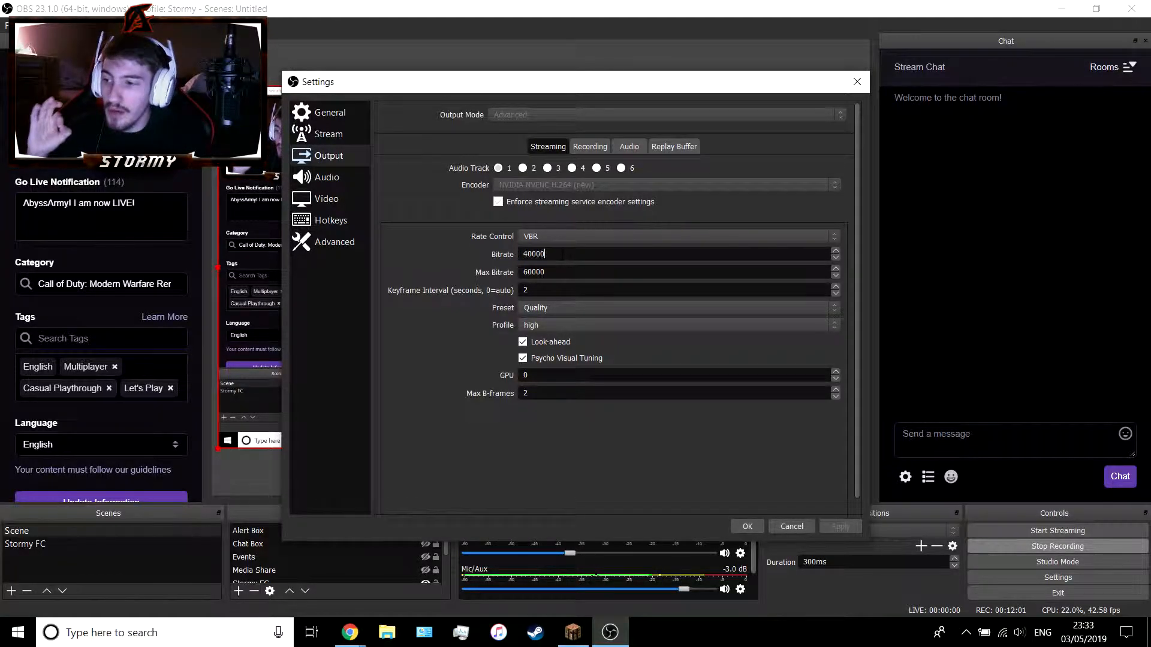
{"action": "key", "text": "Tab"}
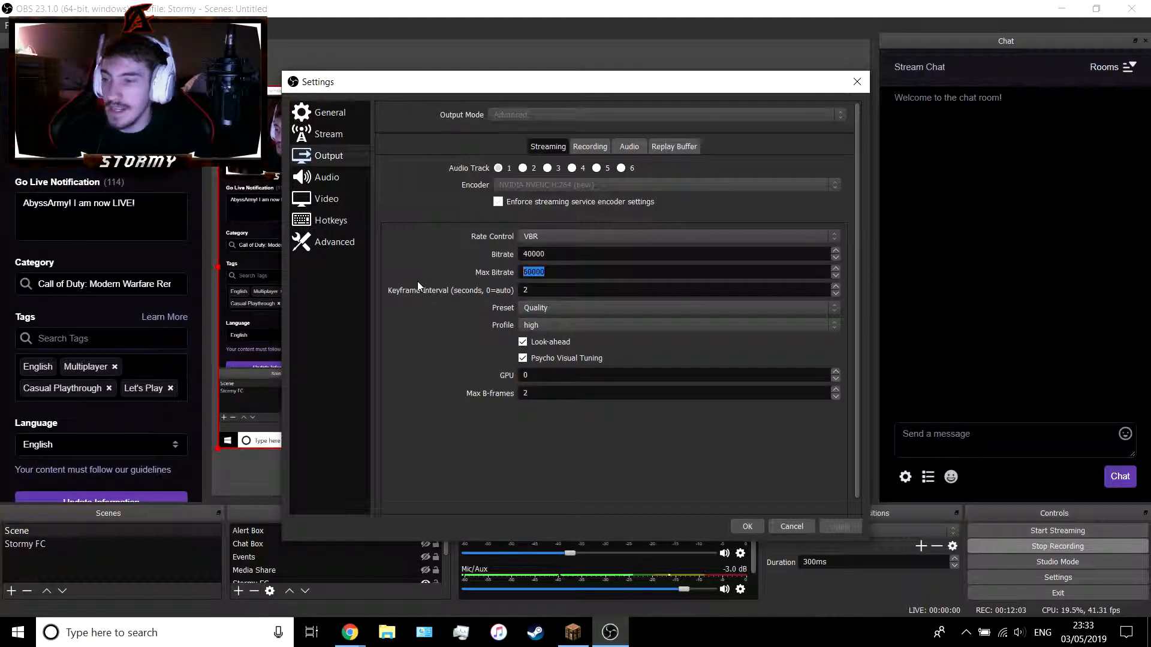
{"action": "key", "text": "shift+Tab"}
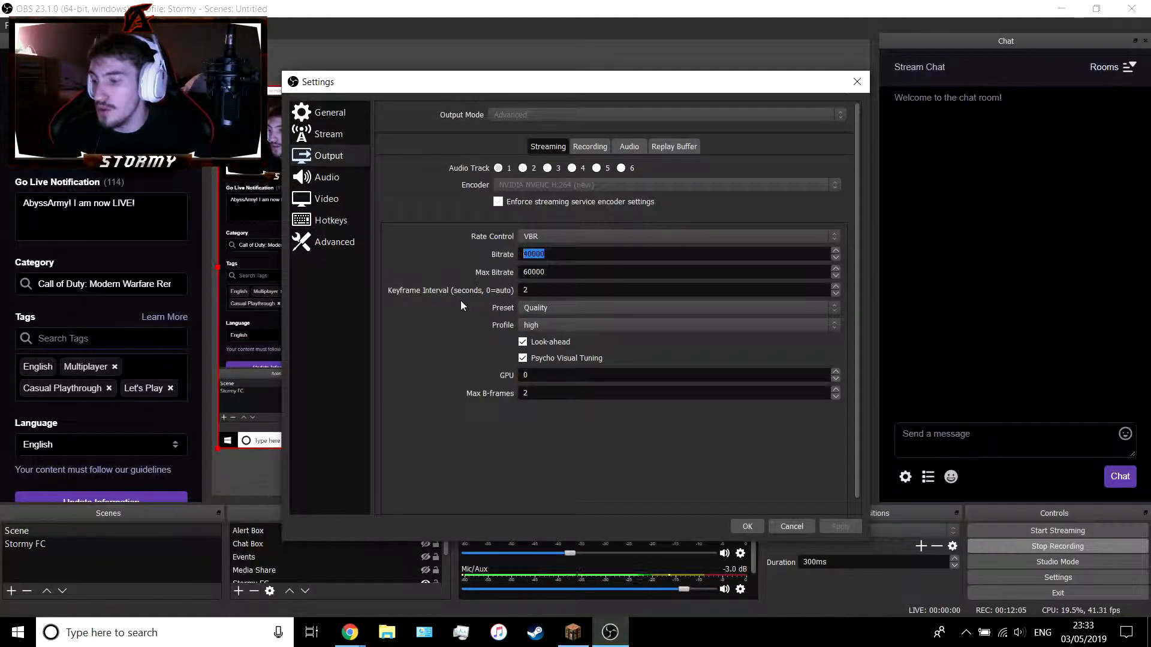
{"action": "type", "text": "2500"}
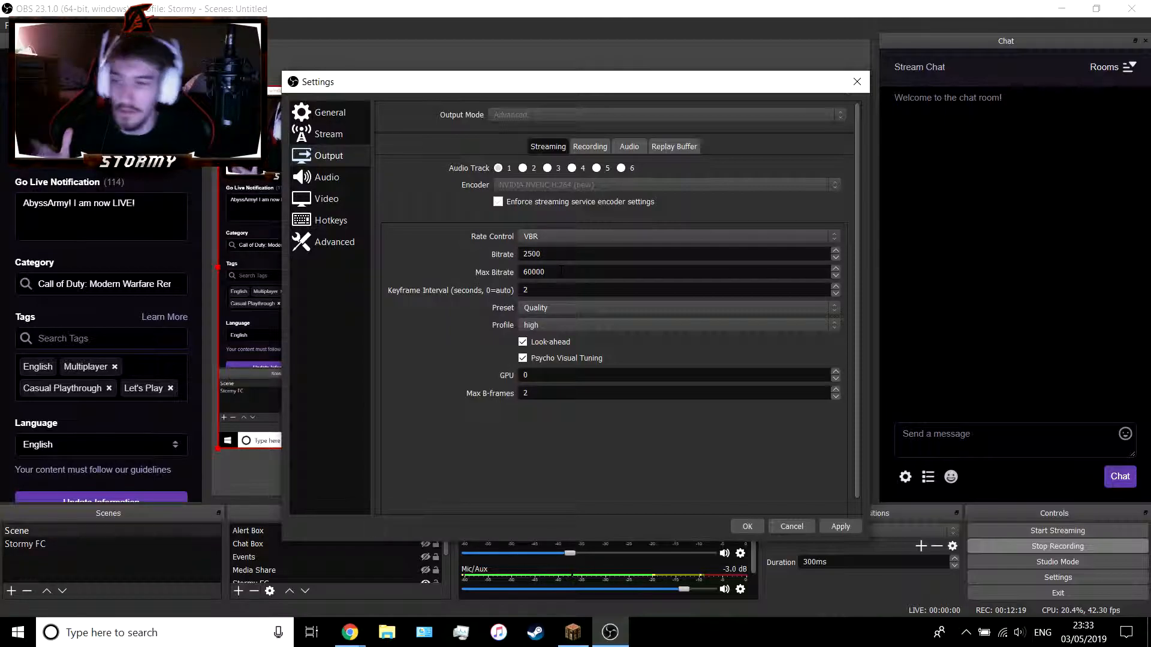
{"action": "key", "text": "ctrl+z"}
{"action": "left_click", "coordinate": [580, 250]}
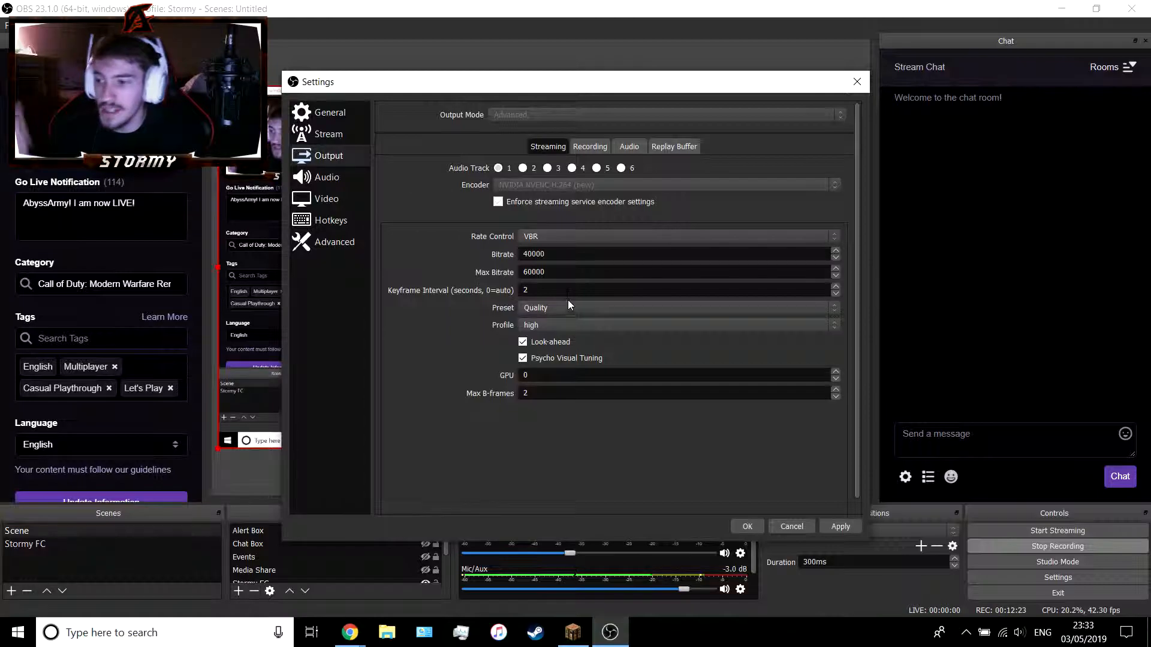
Check the streaming keyframe interval, and select the Quality preset and the high profile for the encoder
{"action": "double_click", "coordinate": [533, 289]}
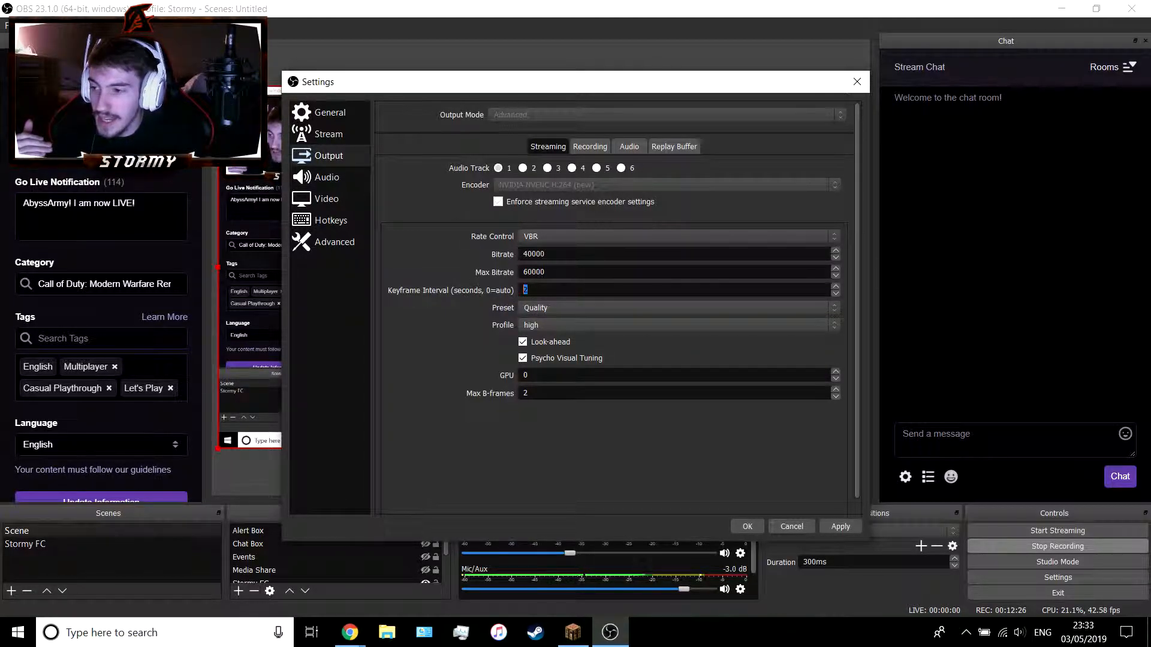
{"action": "left_click", "coordinate": [560, 308]}
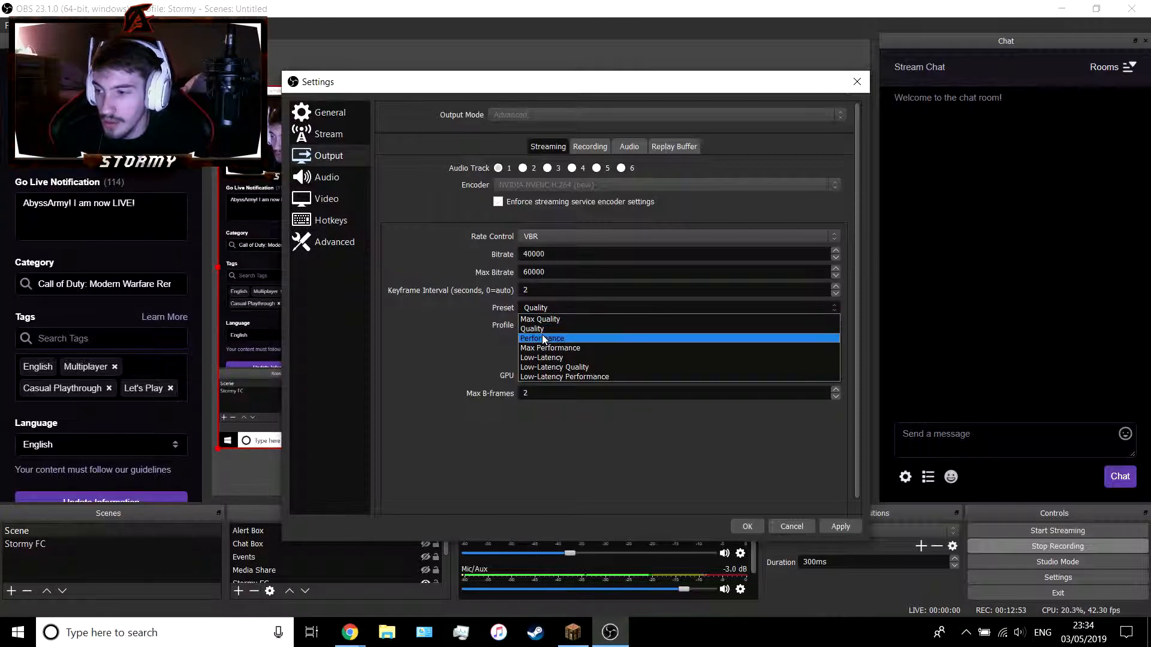
{"action": "left_click", "coordinate": [545, 330]}
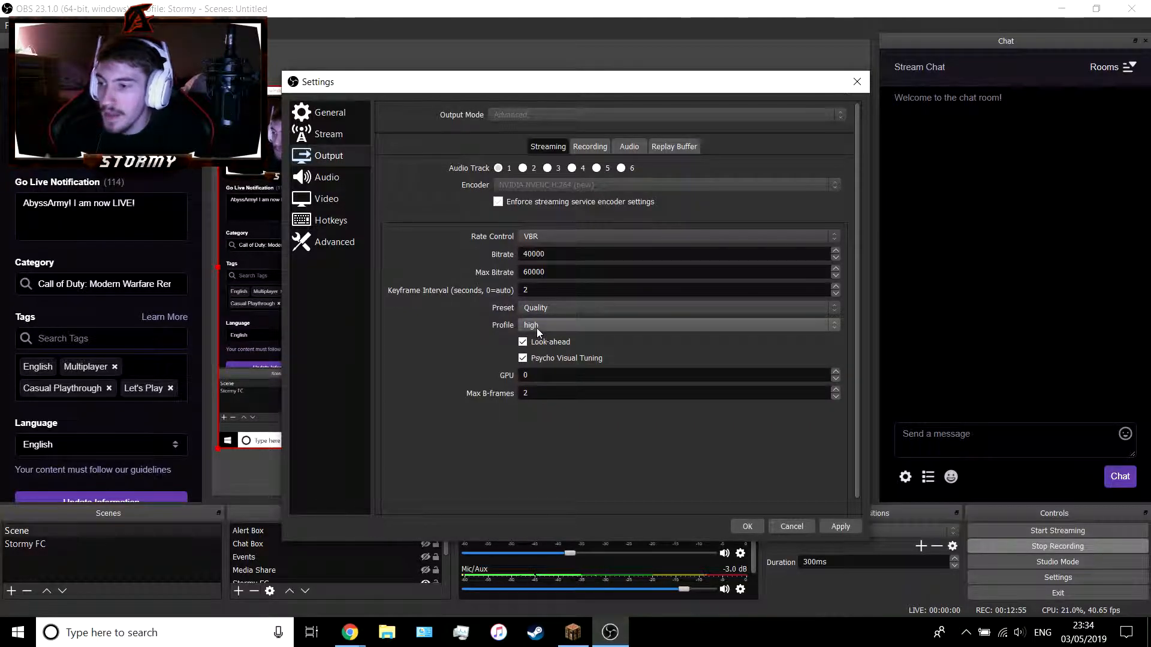
{"action": "left_click", "coordinate": [537, 329]}
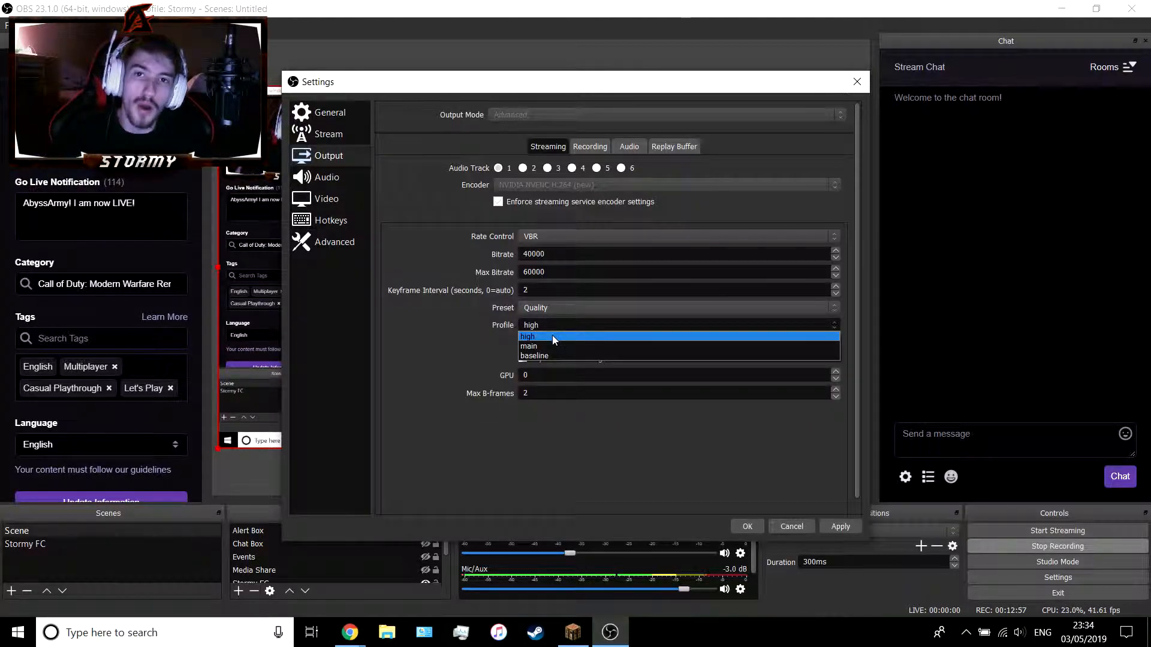
{"action": "left_click", "coordinate": [553, 336]}
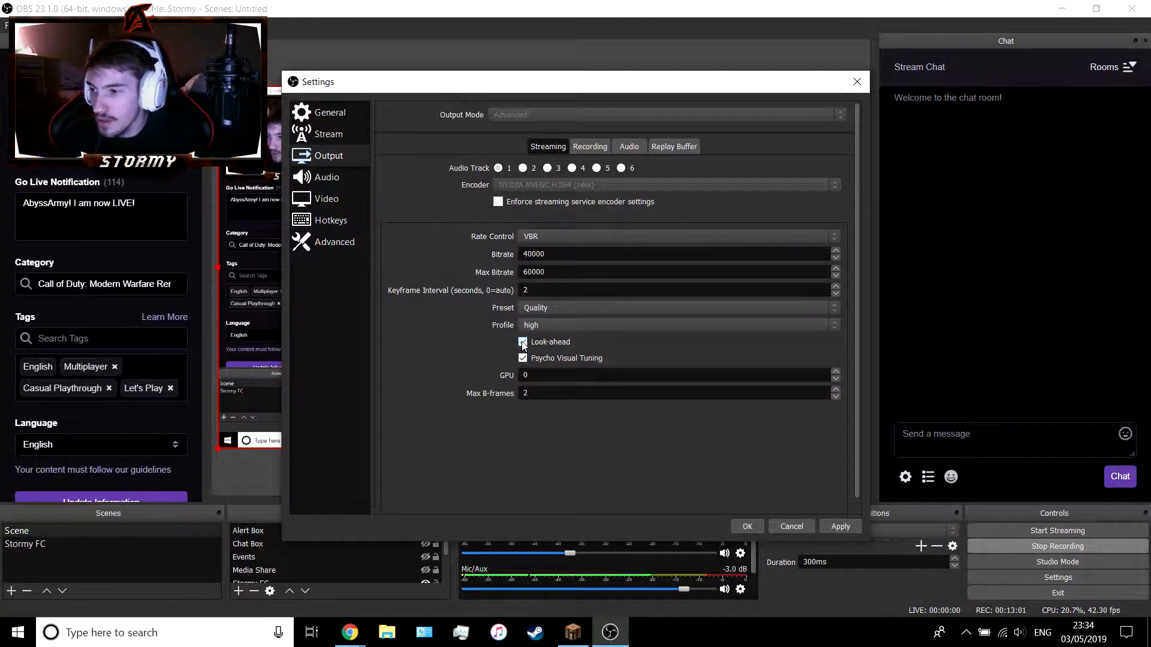
{"action": "left_click", "coordinate": [522, 358]}
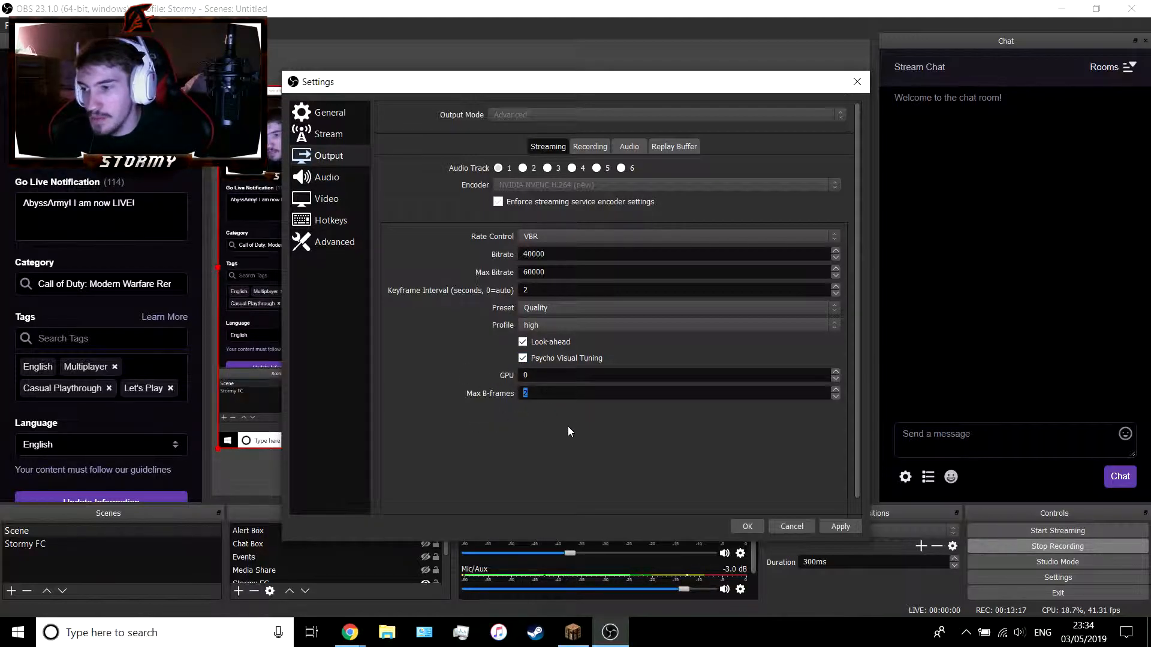
Set the recording bitrate to 40000, compare it with the streaming output settings, and apply the changes
{"action": "left_click", "coordinate": [598, 147]}
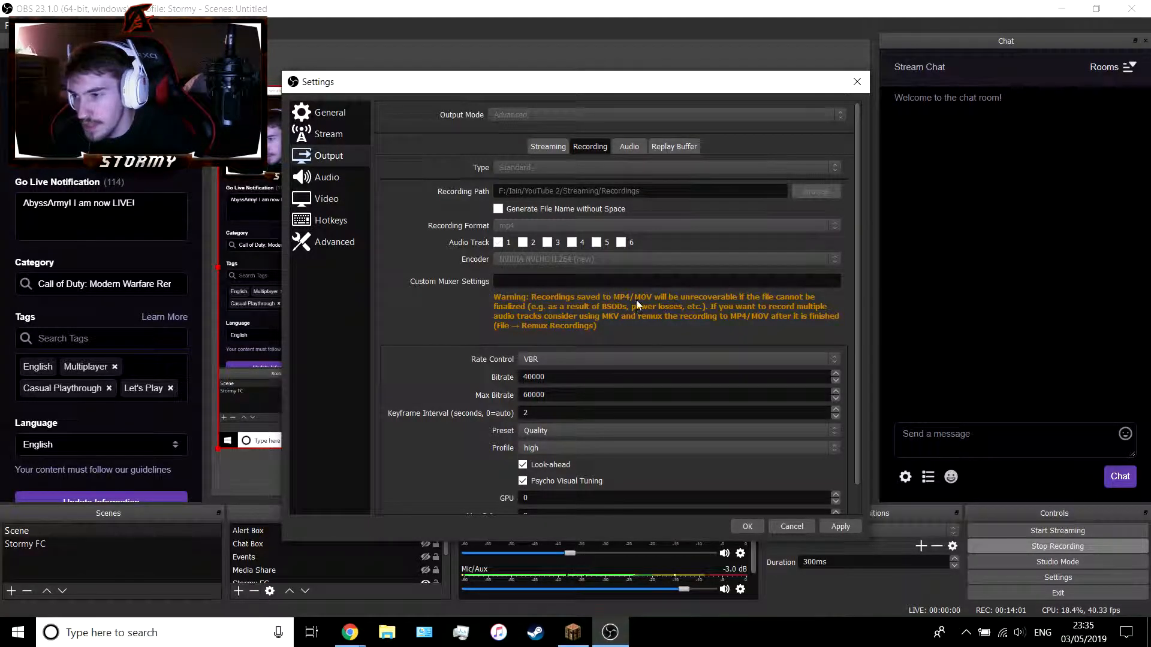
{"action": "scroll", "coordinate": [574, 348], "scroll_direction": "down", "scroll_amount": 2}
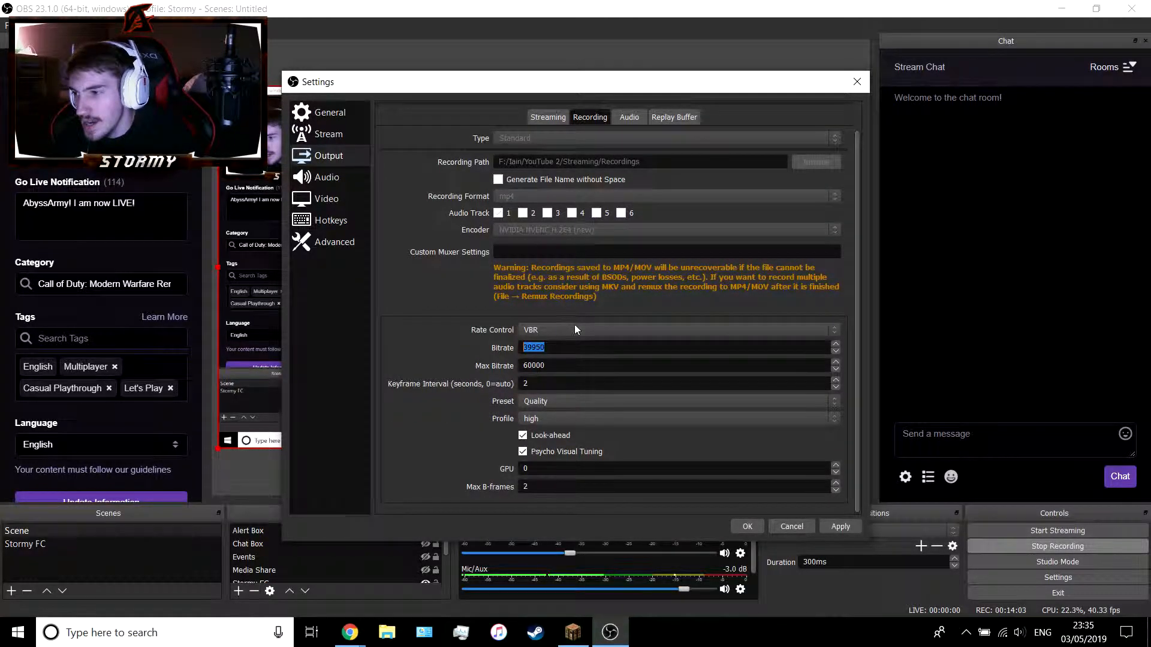
{"action": "left_click", "coordinate": [558, 350]}
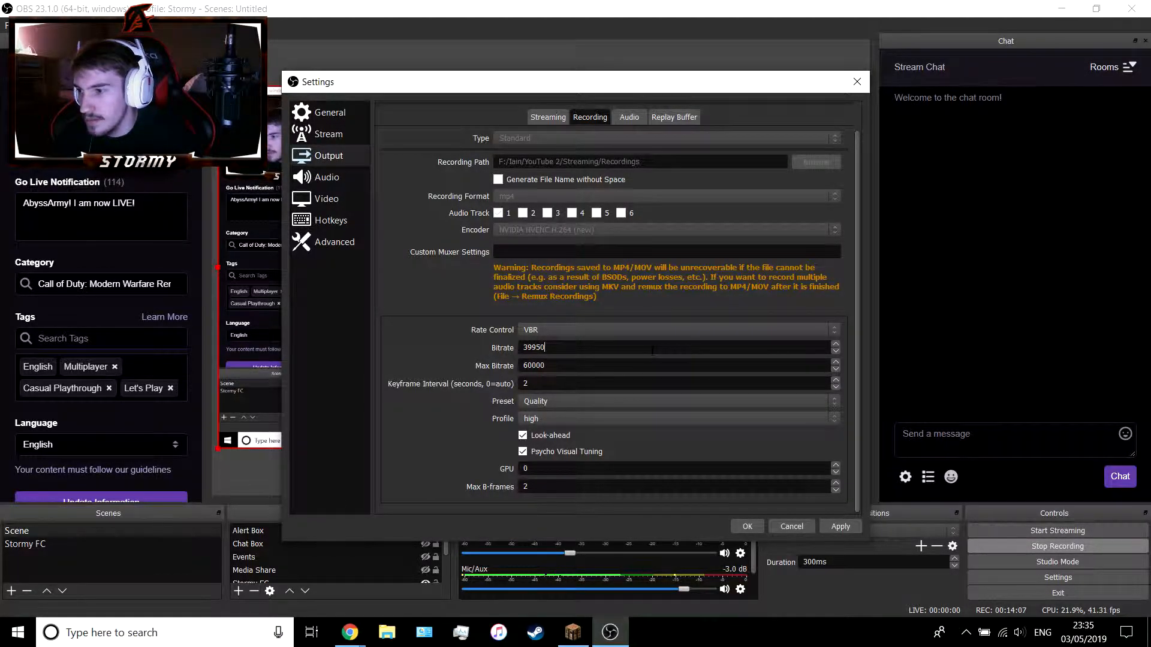
{"action": "key", "text": "ctrl+a"}
{"action": "type", "text": "40000"}
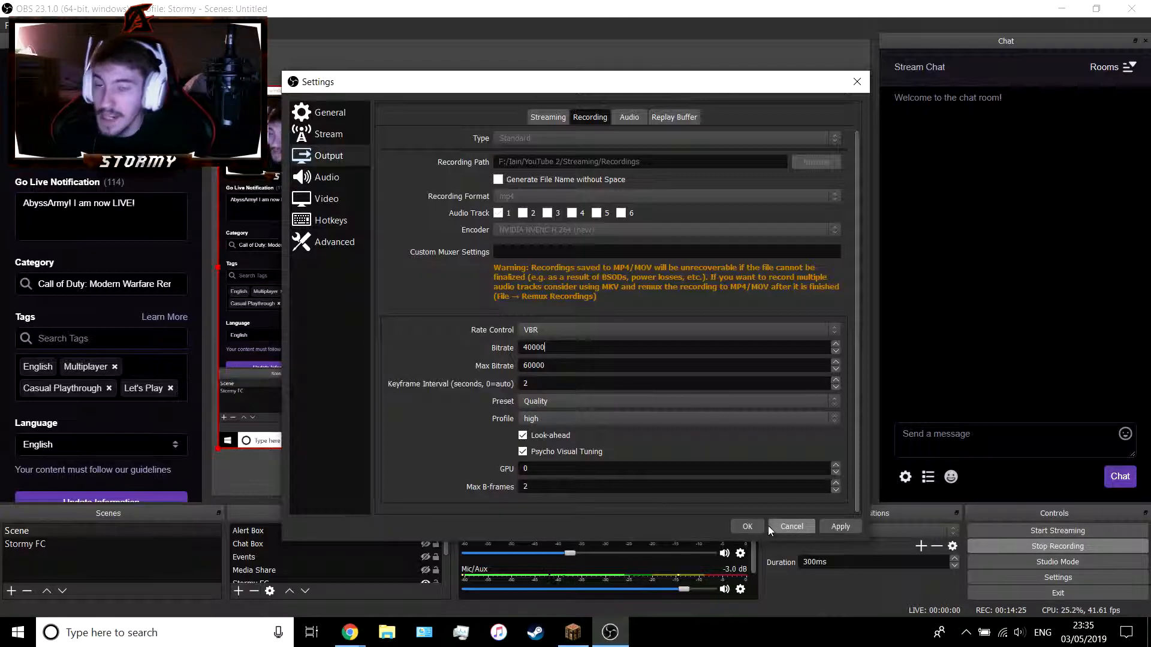
{"action": "left_click", "coordinate": [547, 117]}
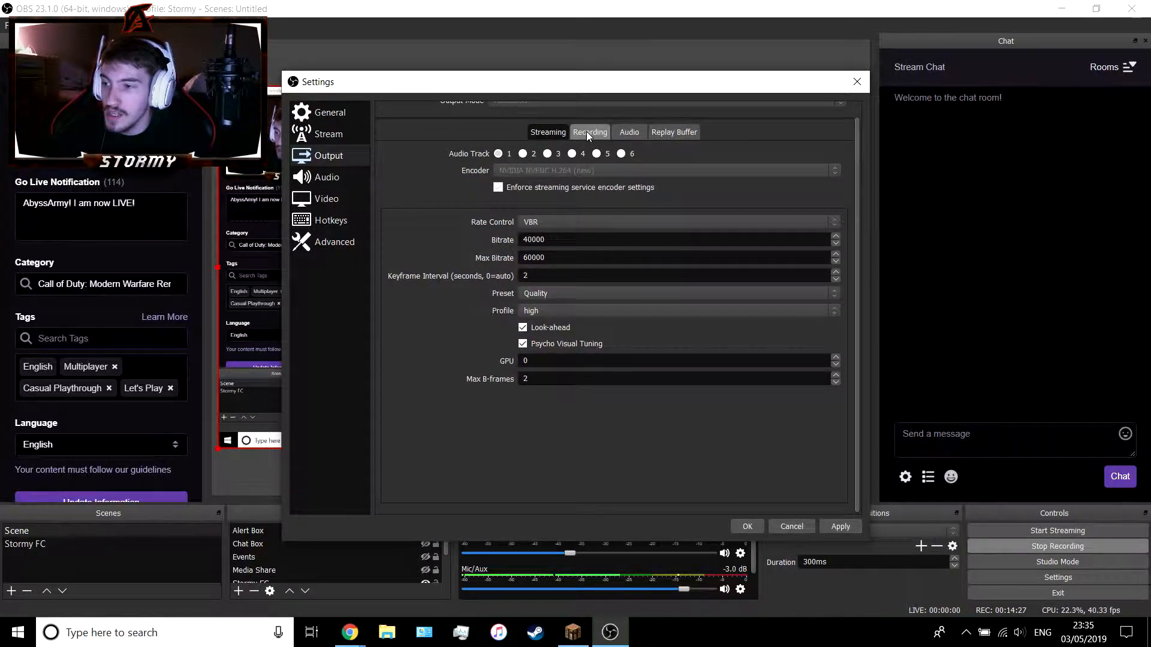
{"action": "left_click", "coordinate": [587, 133]}
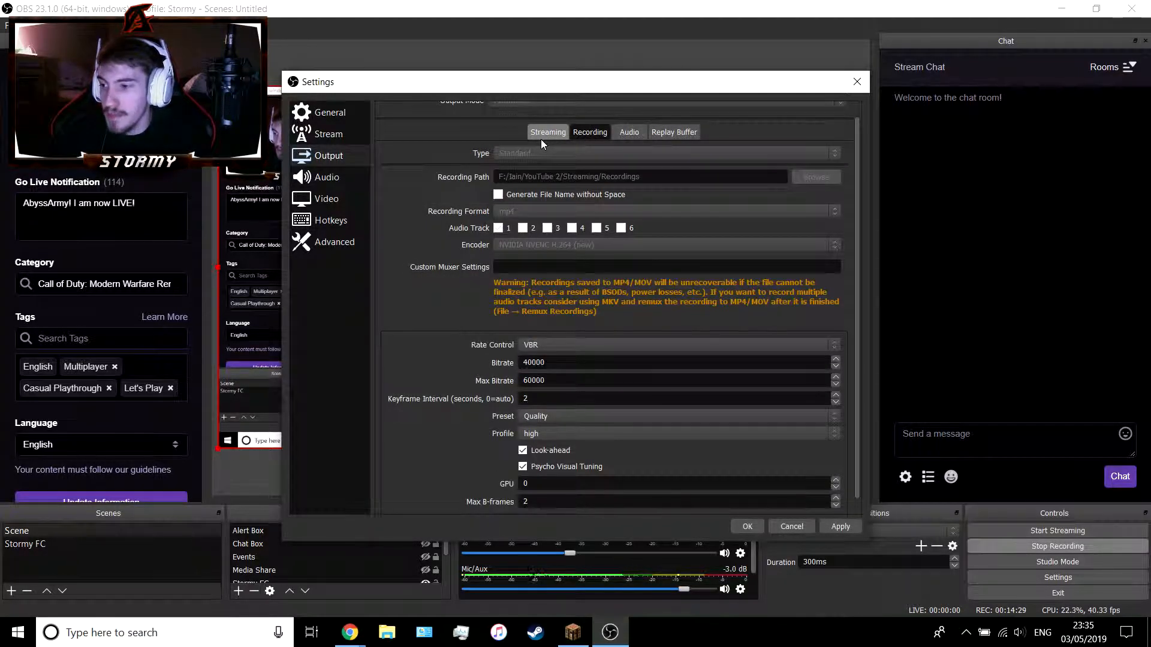
{"action": "left_click", "coordinate": [840, 526]}
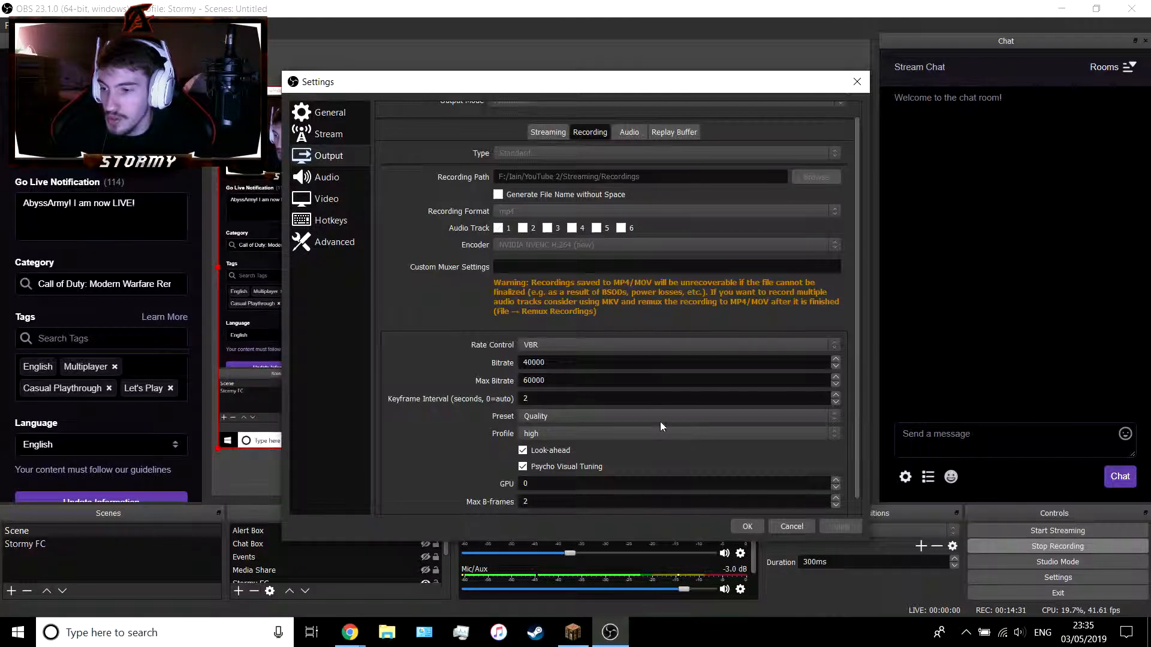
Review the audio track bitrates and the replay buffer option in the Output settings
{"action": "left_click", "coordinate": [626, 132]}
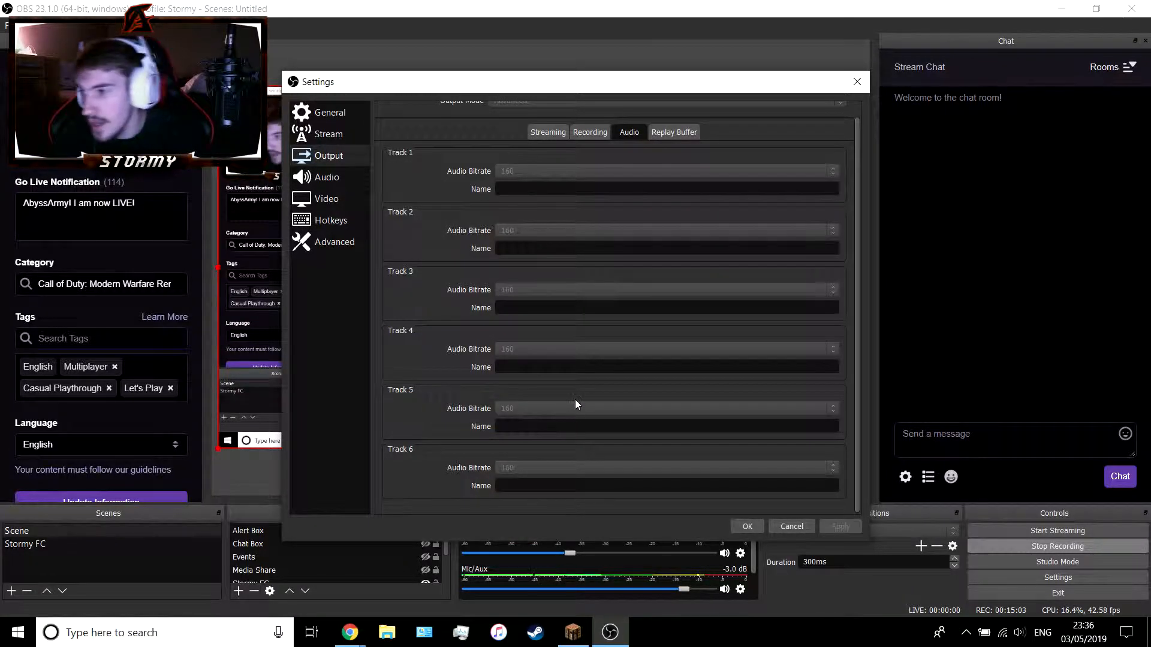
{"action": "left_click", "coordinate": [674, 133]}
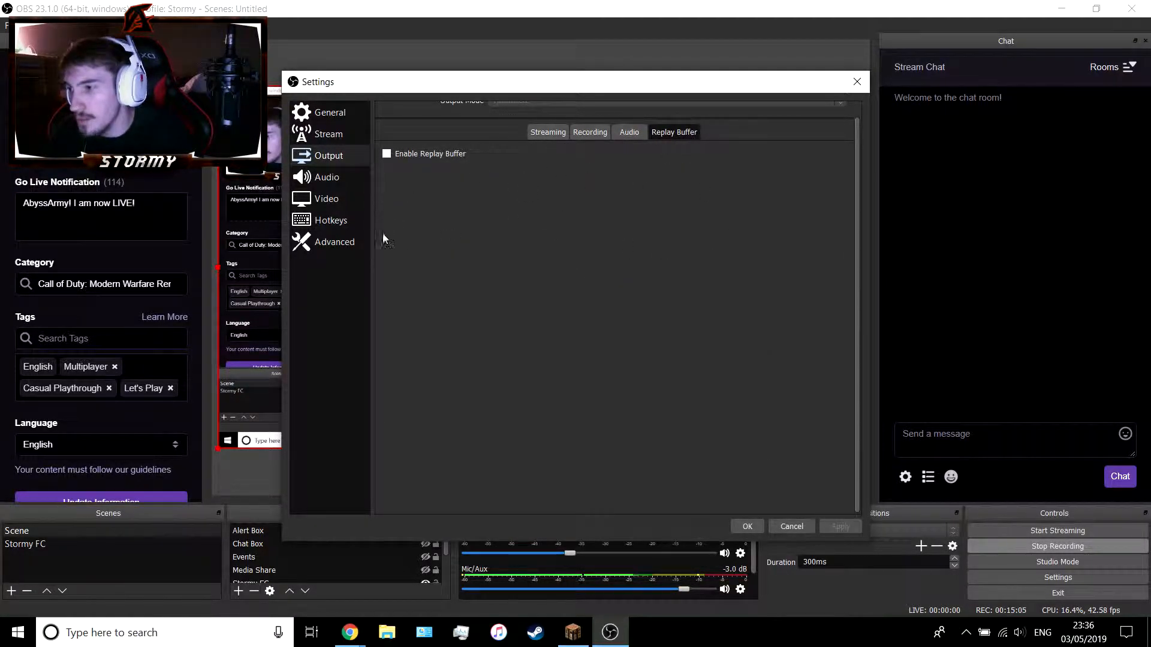
Select a 44.1khz sample rate and Stereo channels in the Audio settings
{"action": "left_click", "coordinate": [336, 187]}
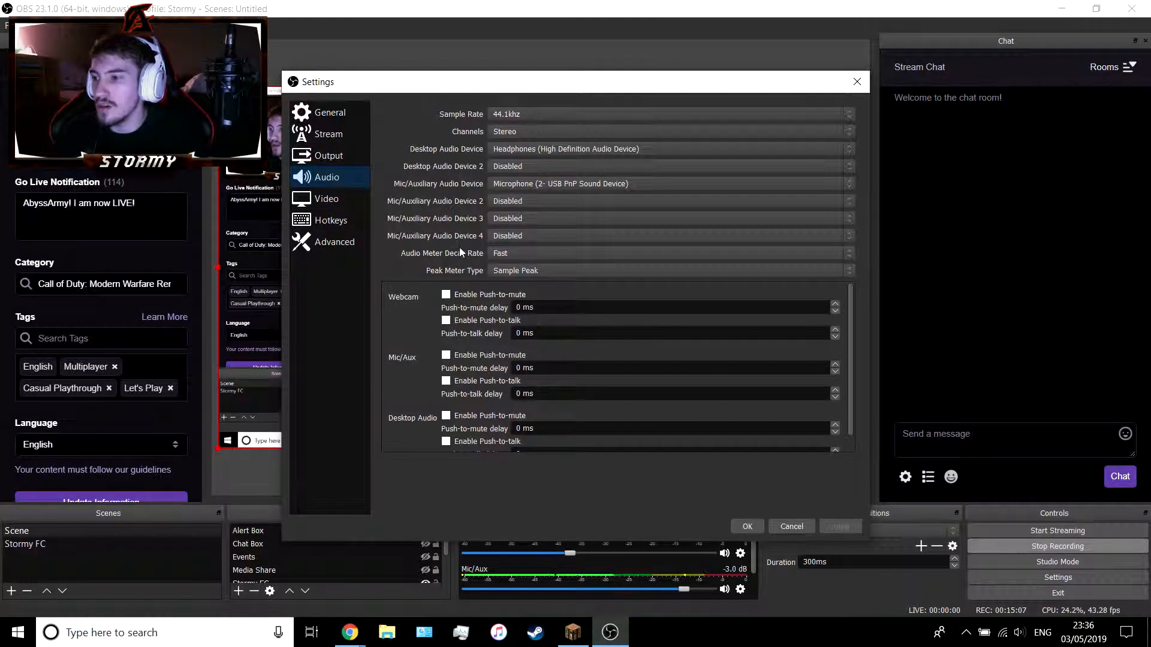
{"action": "left_click", "coordinate": [527, 116]}
{"action": "left_click", "coordinate": [510, 121]}
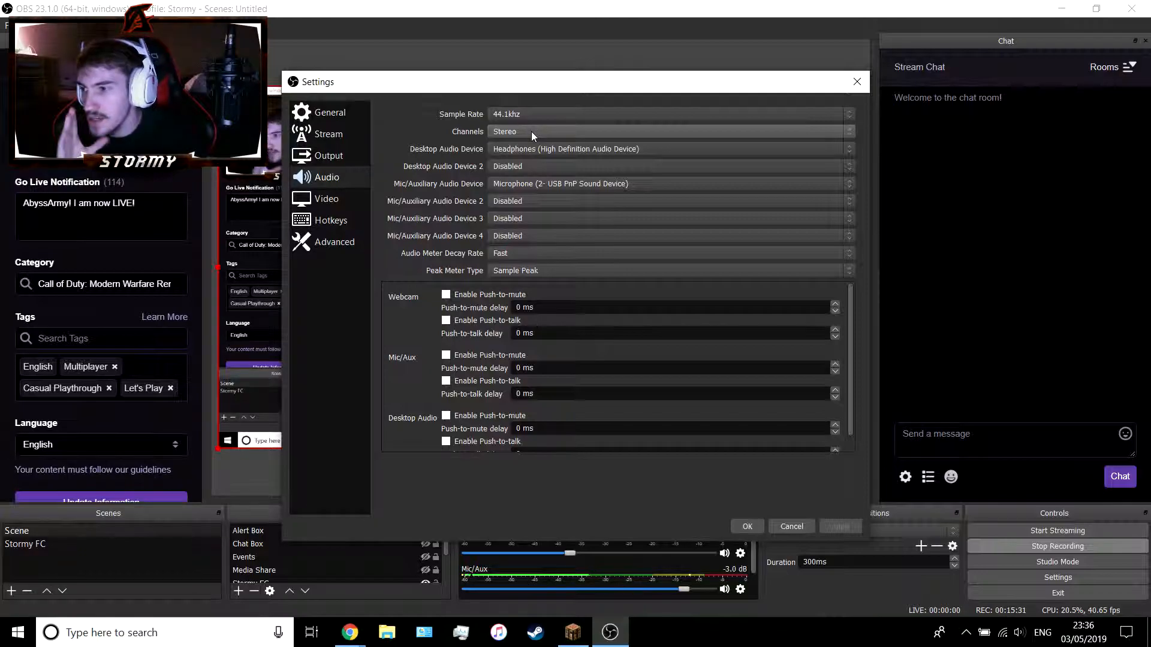
{"action": "left_click", "coordinate": [531, 133]}
{"action": "left_click", "coordinate": [531, 132]}
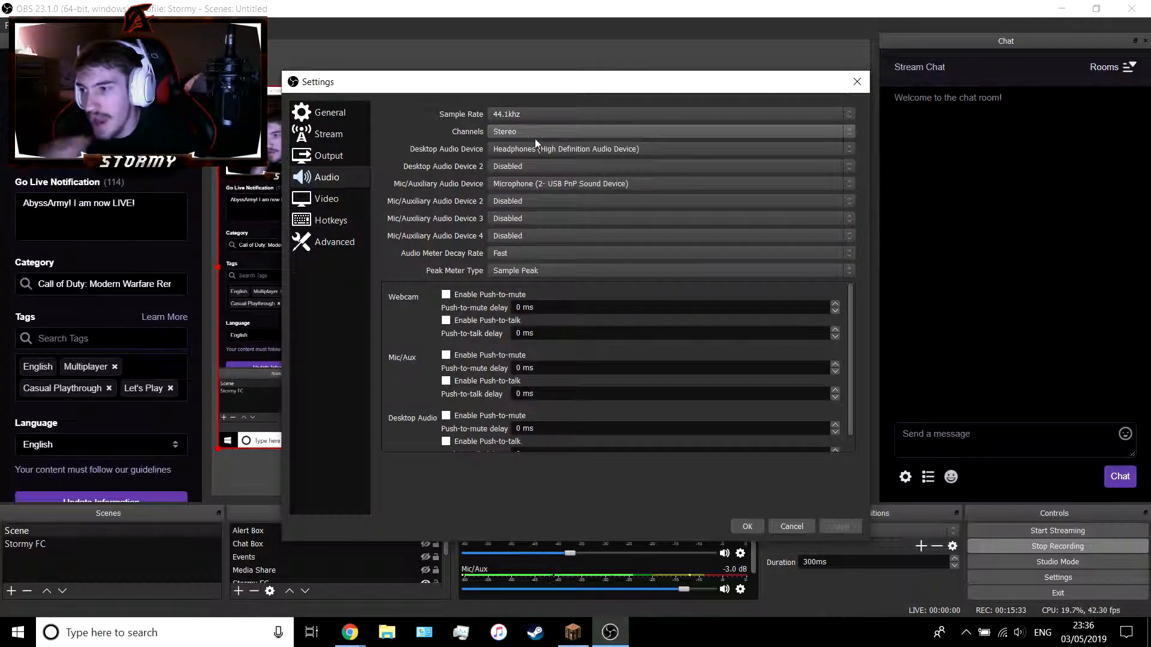
Select Headphones (High Definition Audio Device) for desktop audio and Microphone (2- USB PnP Sound Device) for the mic, and open the Video settings
{"action": "left_click", "coordinate": [568, 149]}
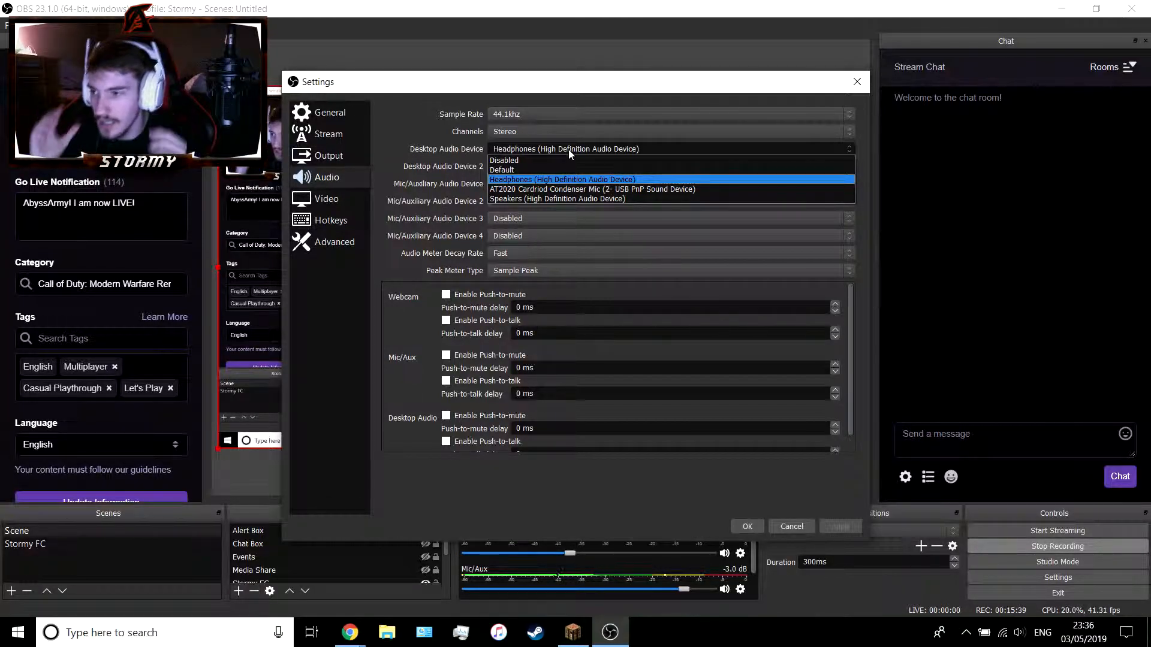
{"action": "left_click", "coordinate": [564, 181]}
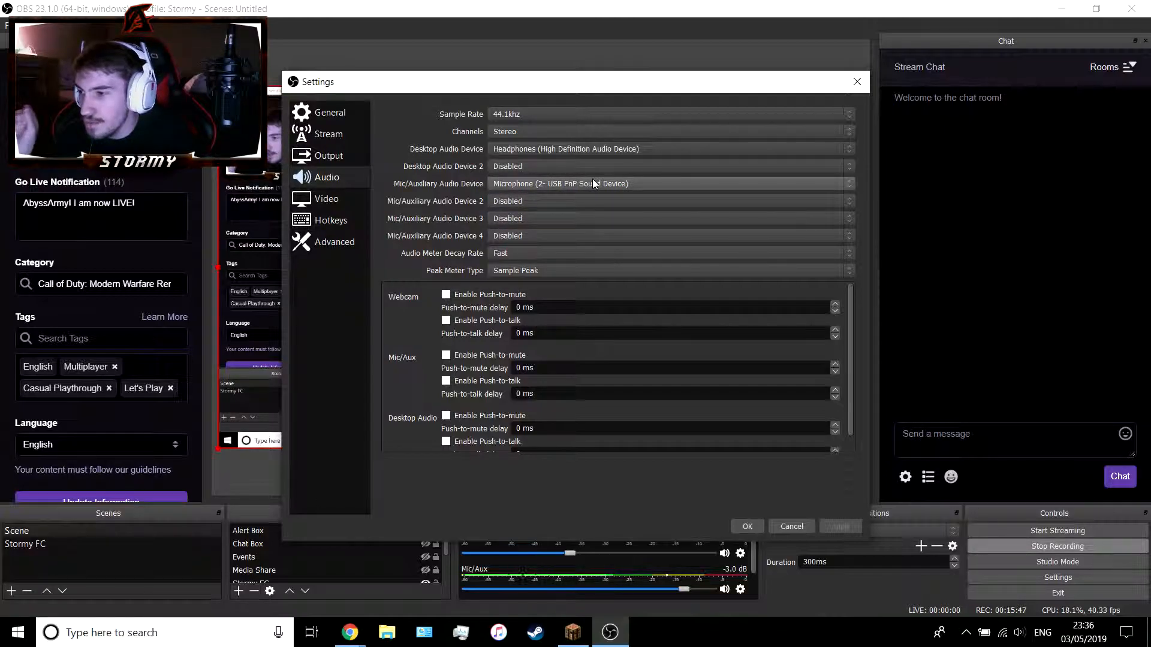
{"action": "left_click", "coordinate": [625, 182]}
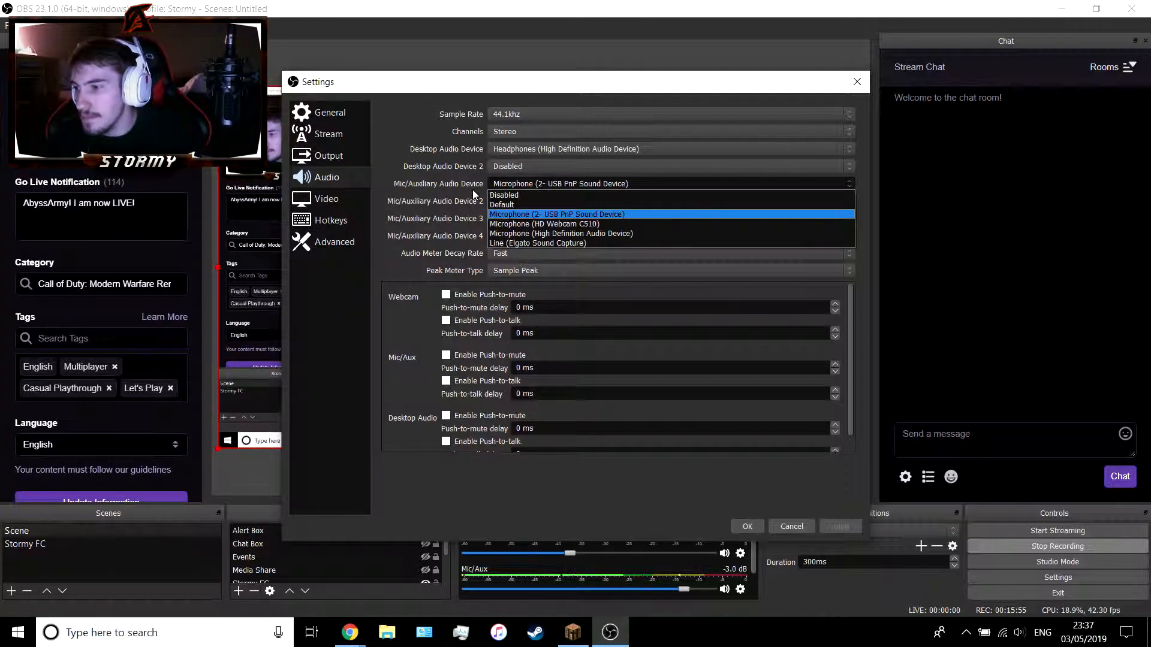
{"action": "left_click", "coordinate": [525, 214]}
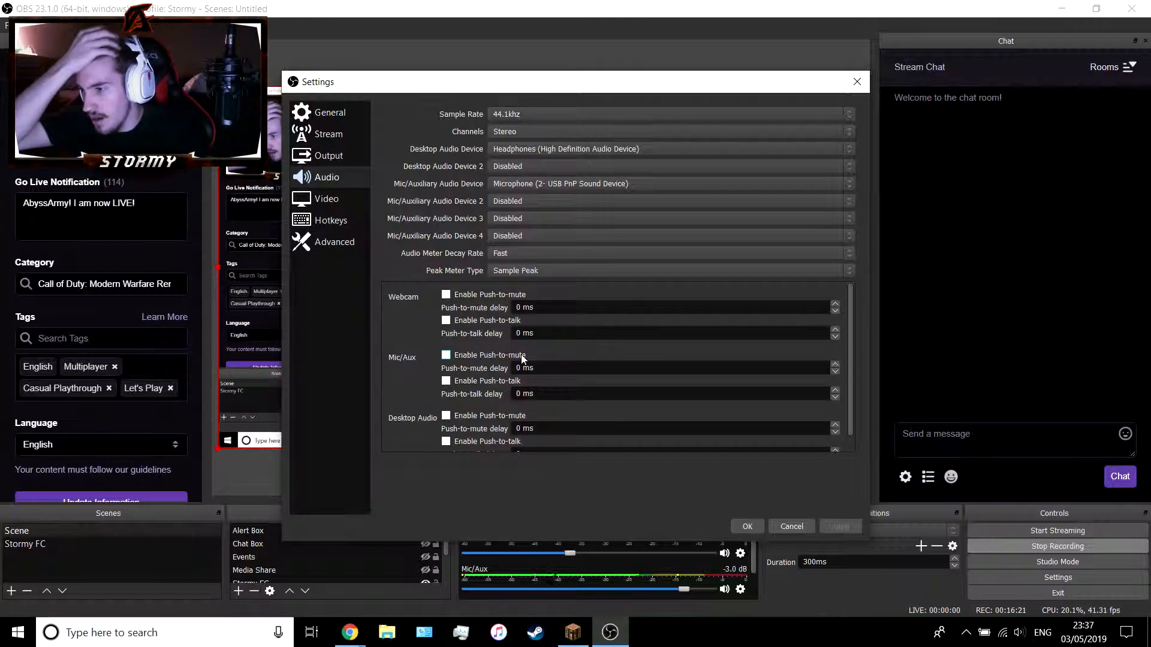
{"action": "left_click", "coordinate": [352, 207]}
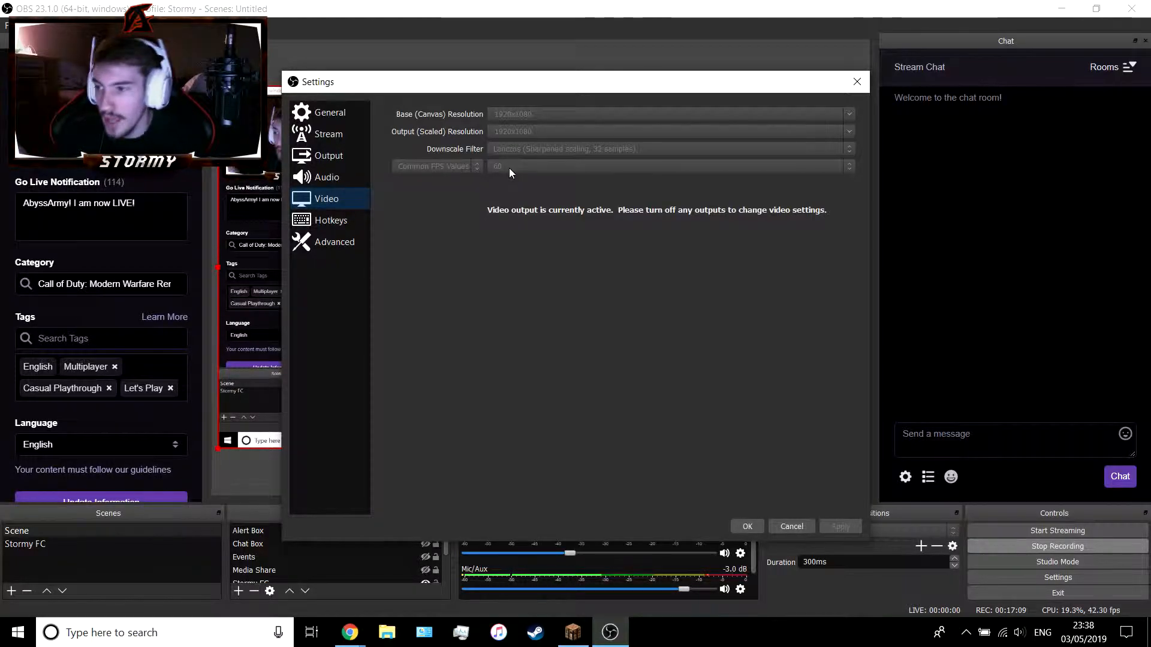
Review the Advanced settings, including the colour and recording options, and accept the settings
{"action": "left_click", "coordinate": [331, 241]}
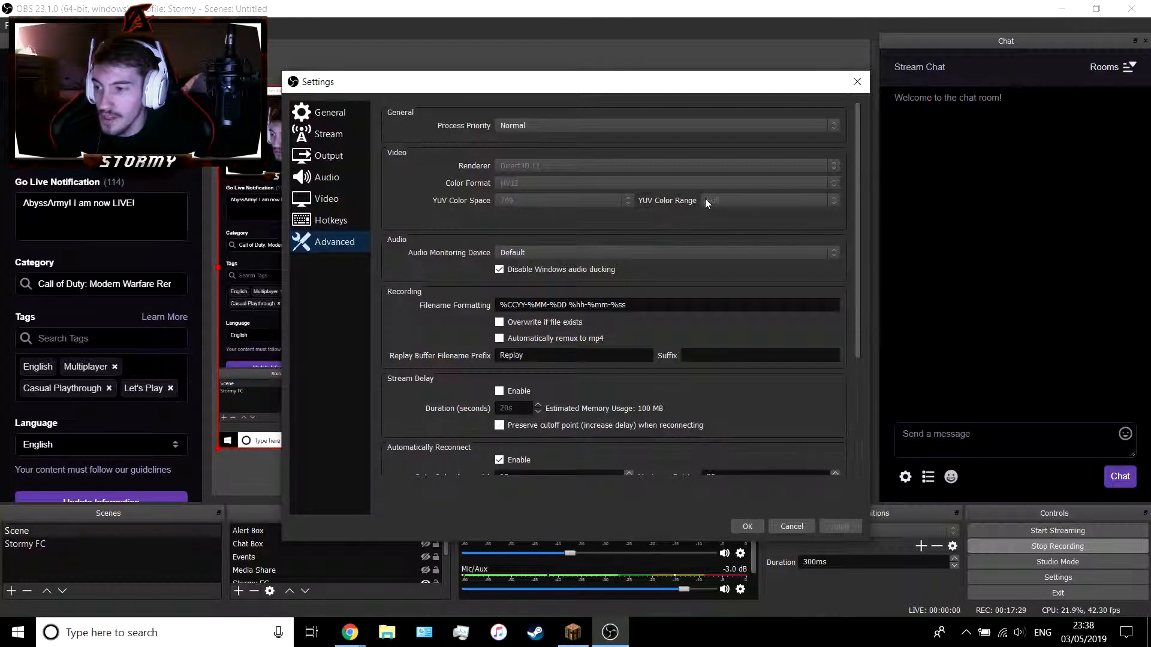
{"action": "left_click", "coordinate": [732, 525]}
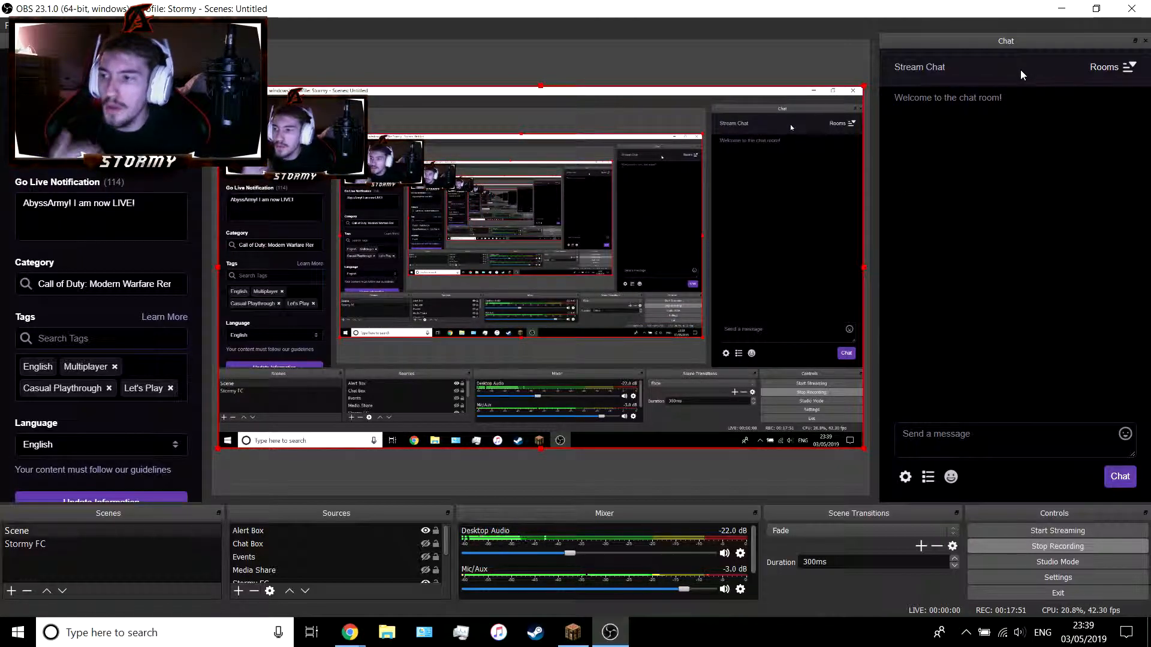
Minimize OBS, open the Windows Sound settings and show the list of recording devices
{"action": "left_click", "coordinate": [1062, 9]}
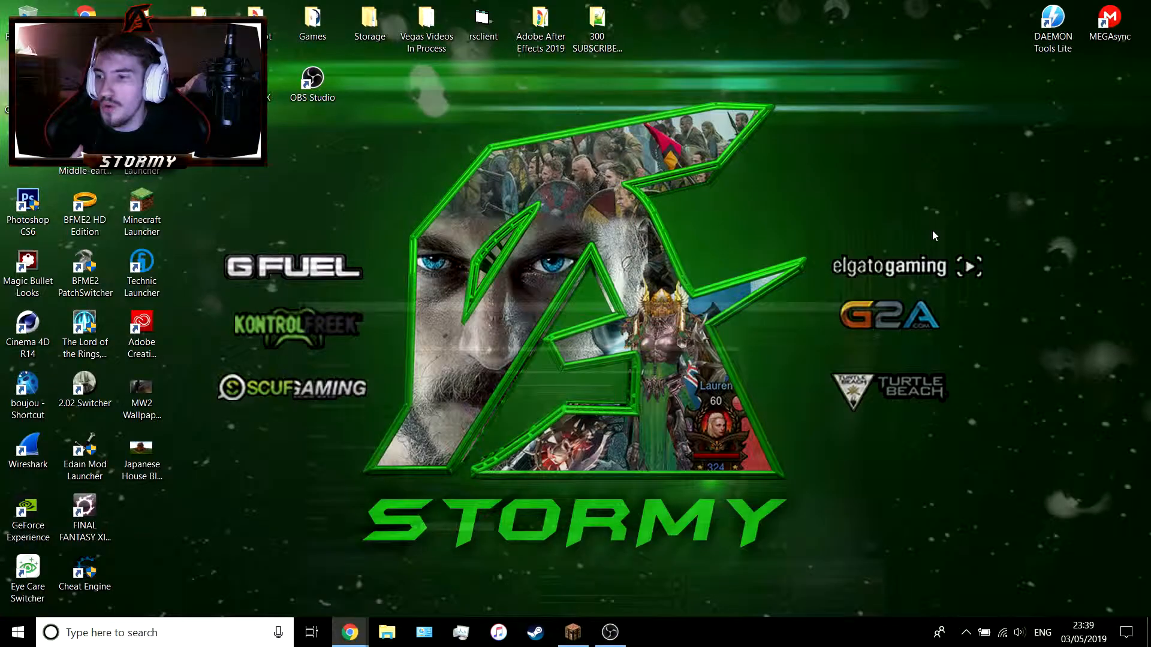
{"action": "right_click", "coordinate": [1019, 634]}
{"action": "left_click", "coordinate": [1000, 600]}
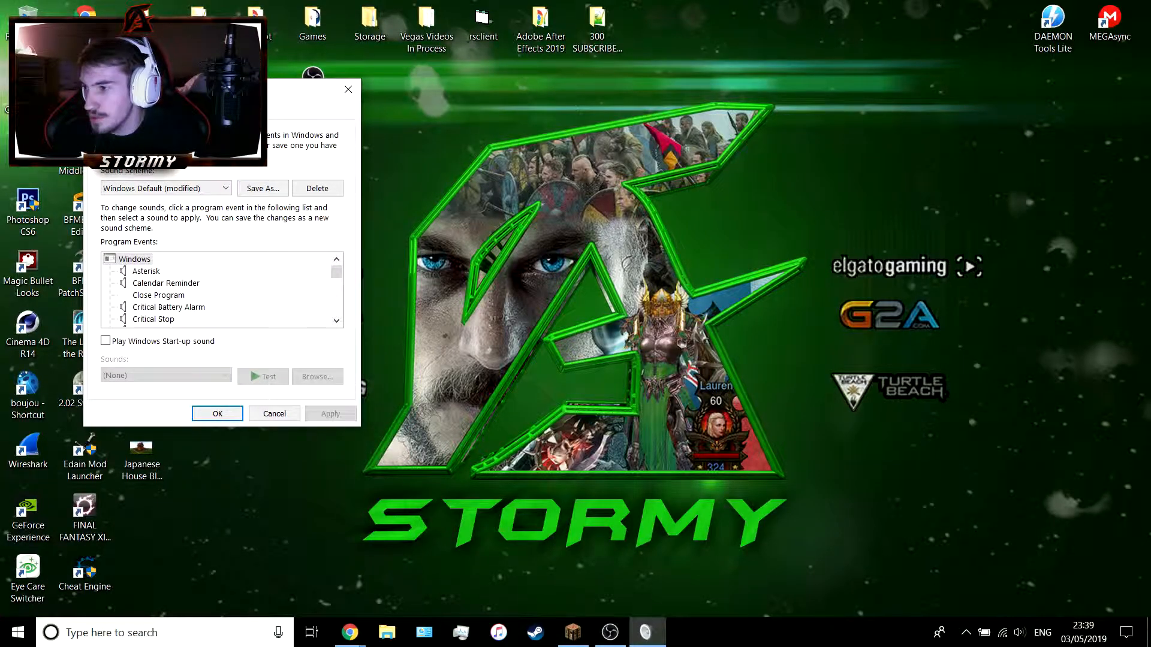
{"action": "left_click", "coordinate": [146, 114]}
{"action": "left_click_drag", "start_coordinate": [148, 84], "coordinate": [529, 92]}
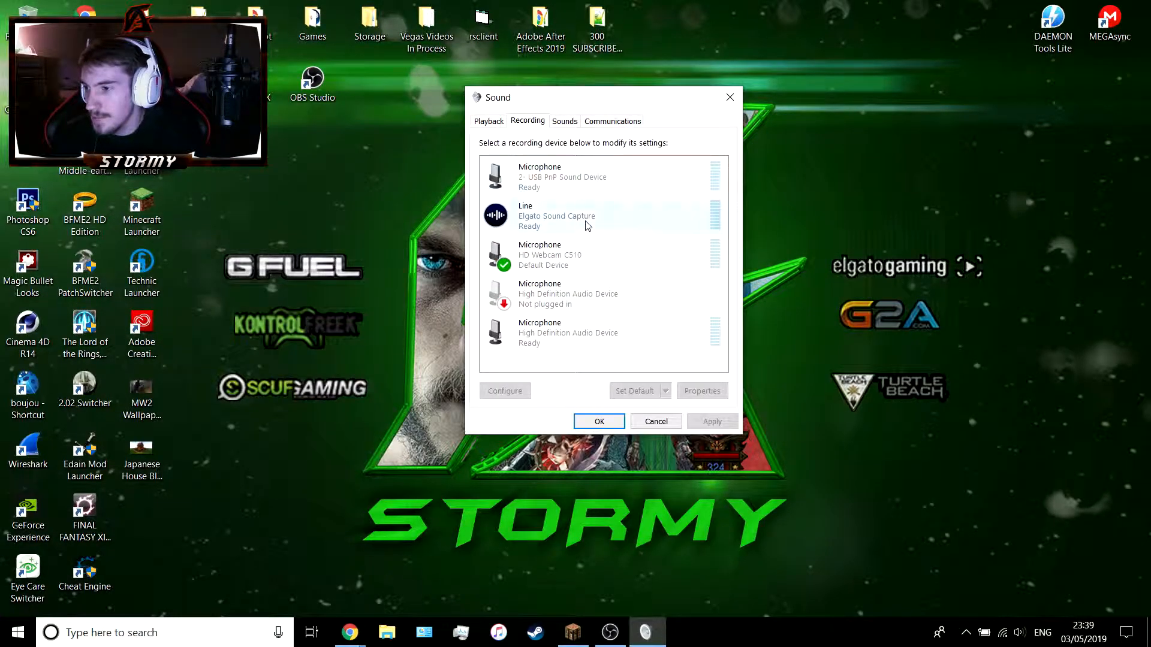
Check the properties of the 2- USB PnP Sound Device microphone and the playback devices, and close the Sound settings
{"action": "double_click", "coordinate": [604, 181]}
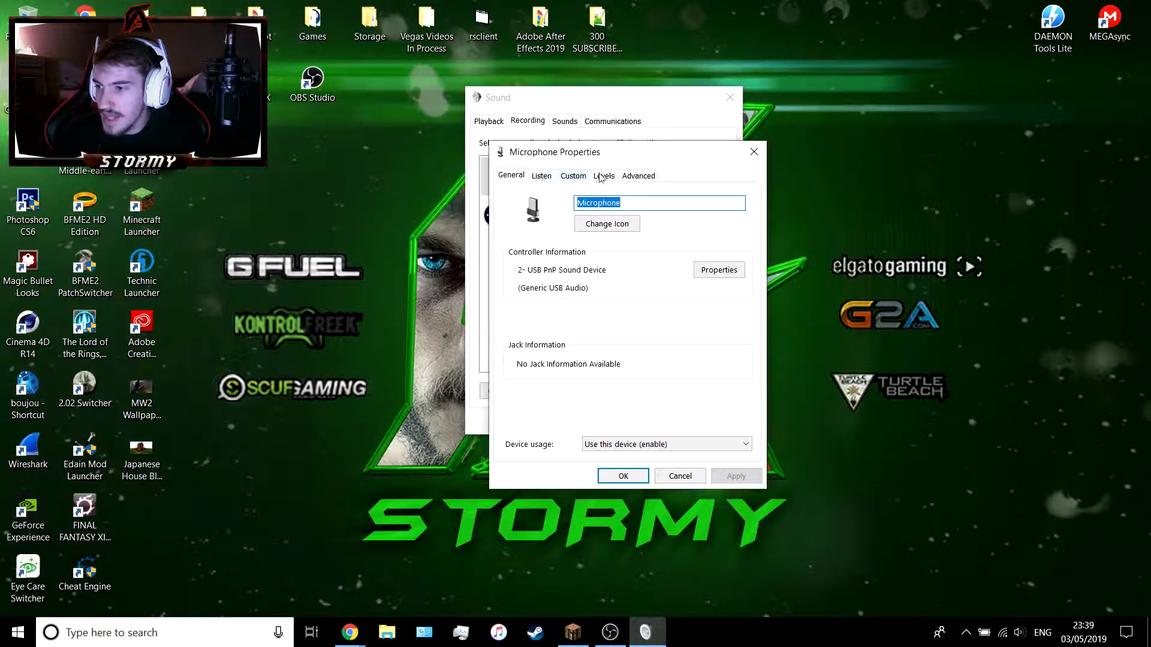
{"action": "left_click", "coordinate": [754, 152]}
{"action": "left_click", "coordinate": [501, 124]}
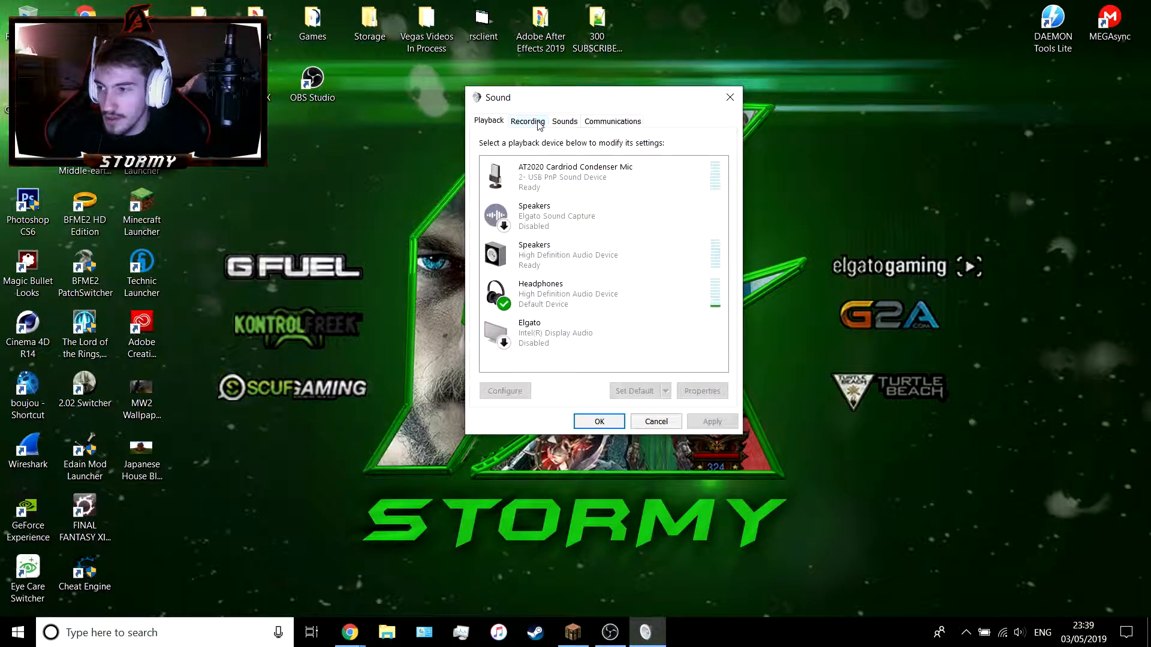
{"action": "left_click", "coordinate": [730, 98]}
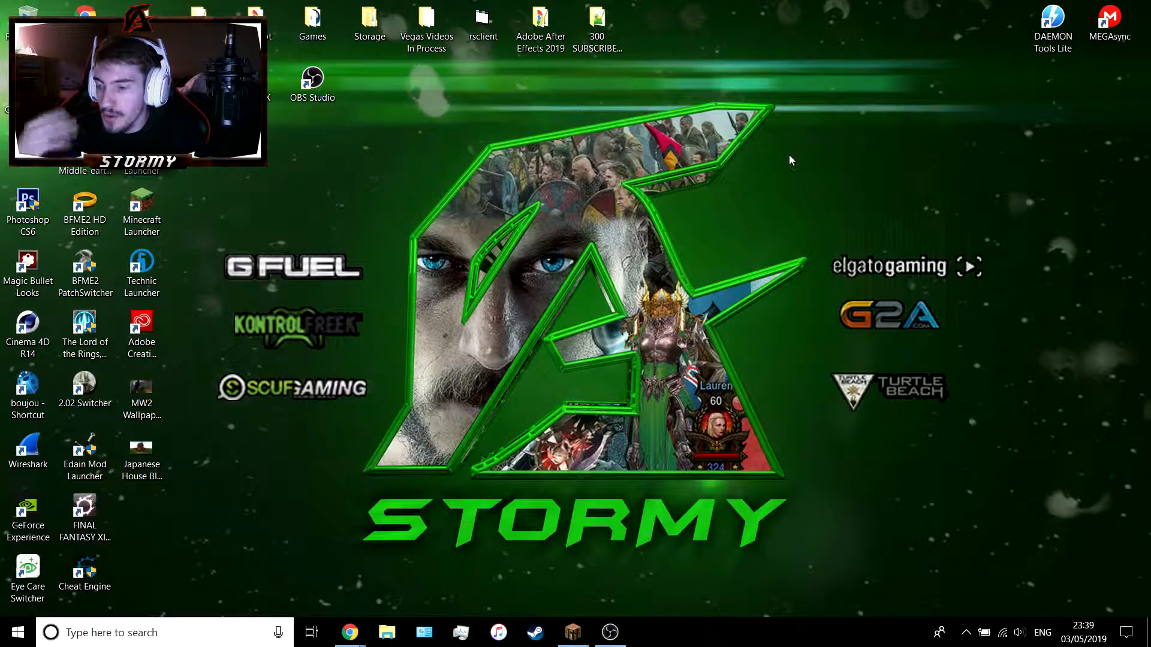
Switch back to OBS and open the Mic/Aux filters to examine the Noise Suppression filter's suppression level
{"action": "mouse_move", "coordinate": [608, 636]}
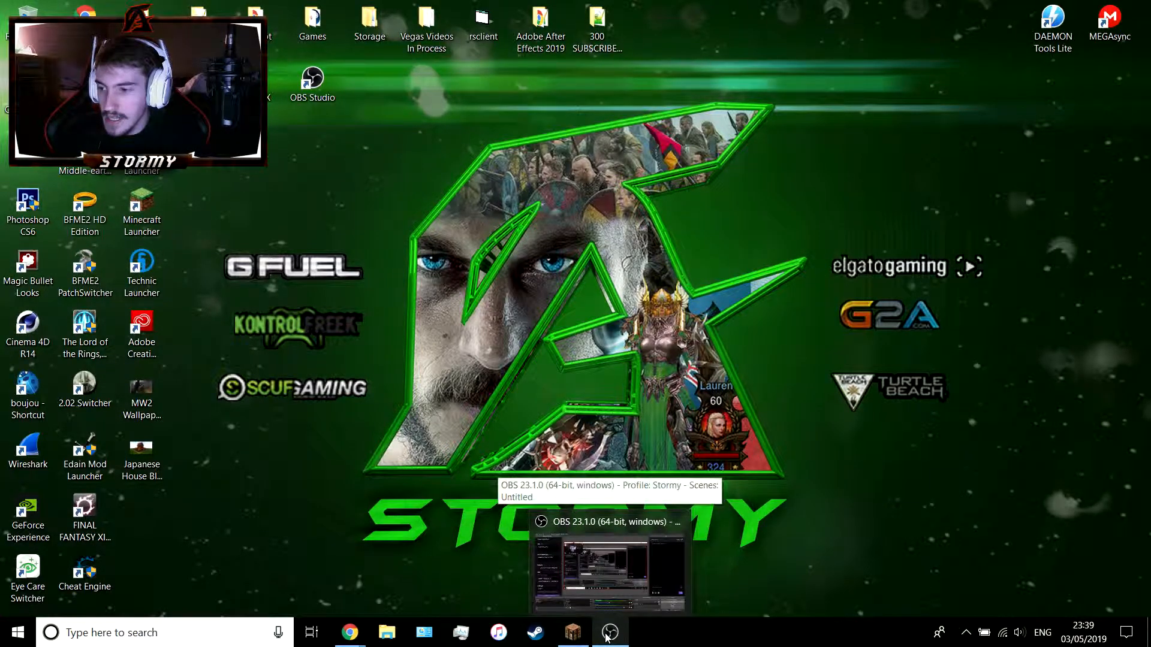
{"action": "left_click", "coordinate": [617, 598]}
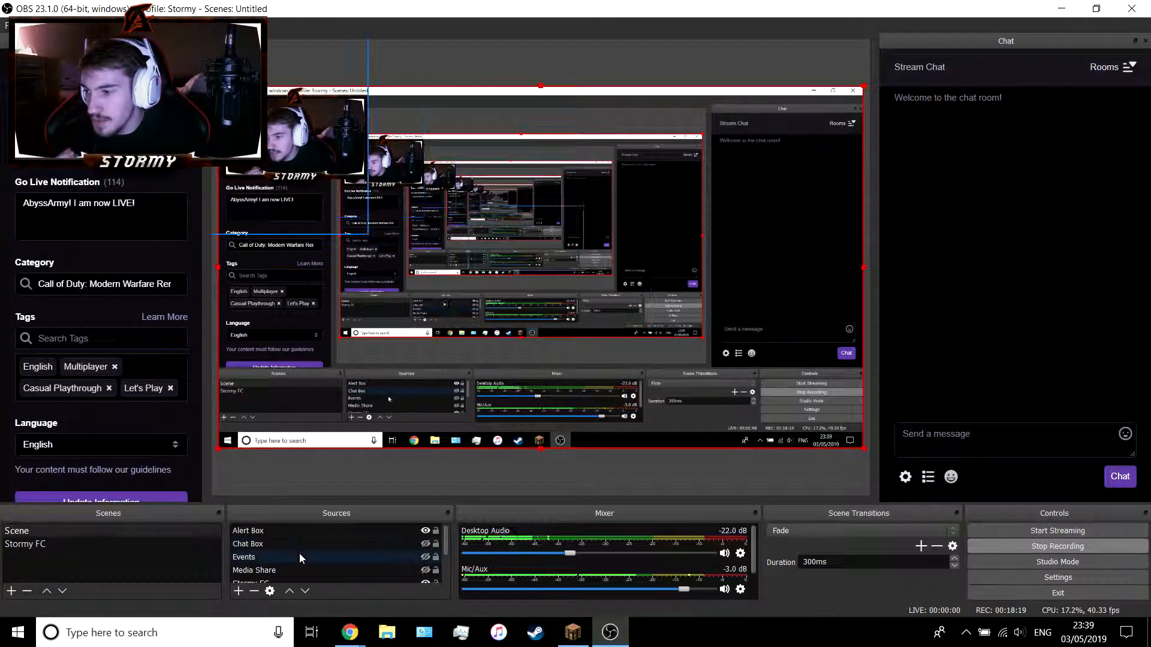
{"action": "scroll", "coordinate": [354, 577], "scroll_direction": "down", "scroll_amount": 2}
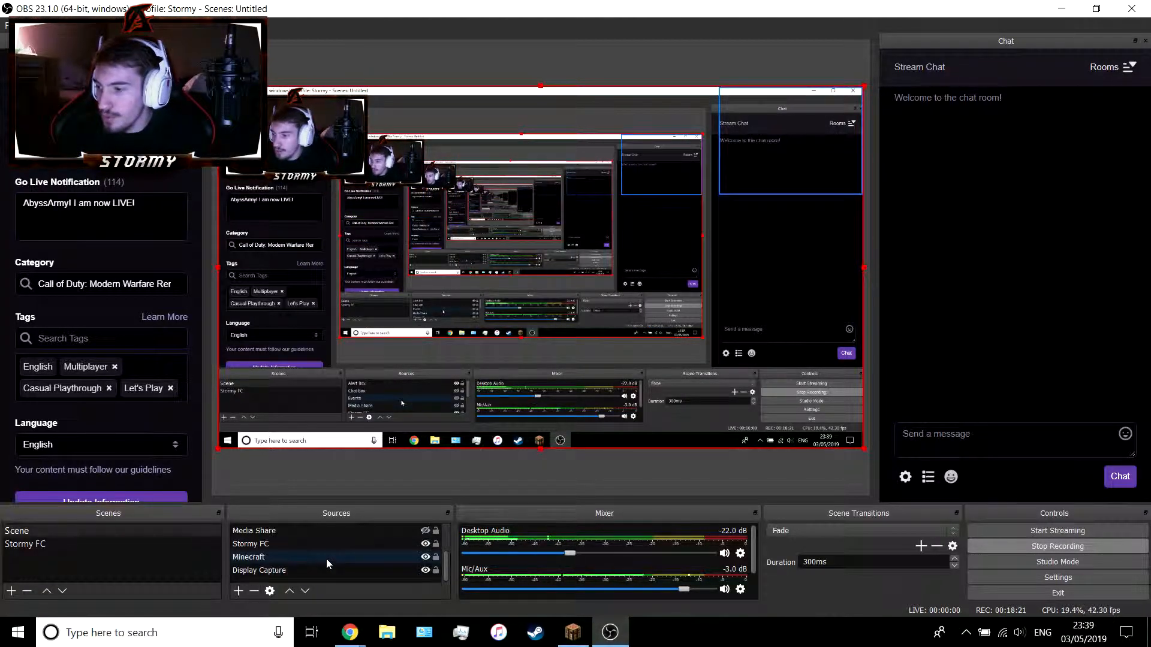
{"action": "left_click", "coordinate": [740, 589]}
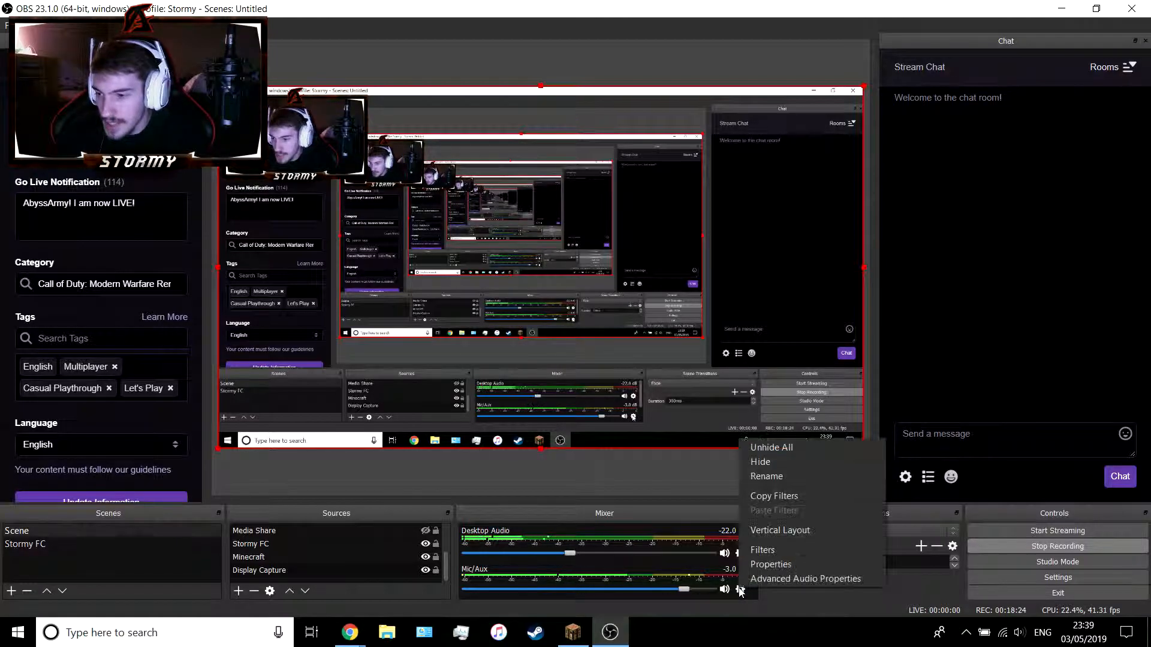
{"action": "left_click", "coordinate": [769, 552]}
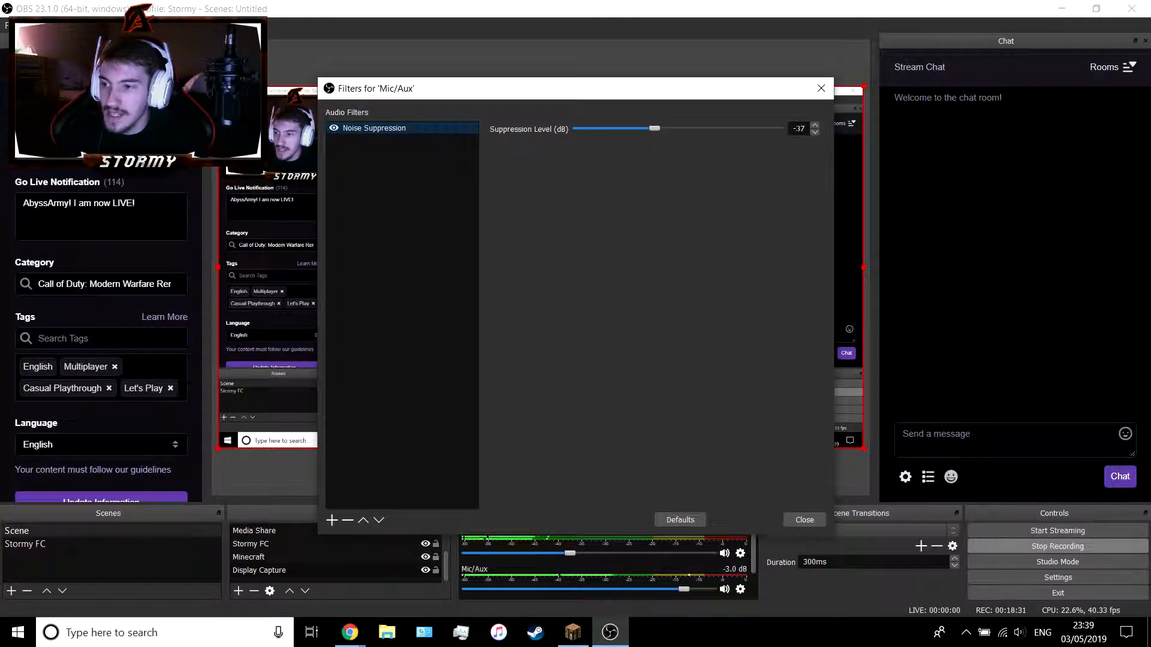
{"action": "left_click", "coordinate": [800, 128]}
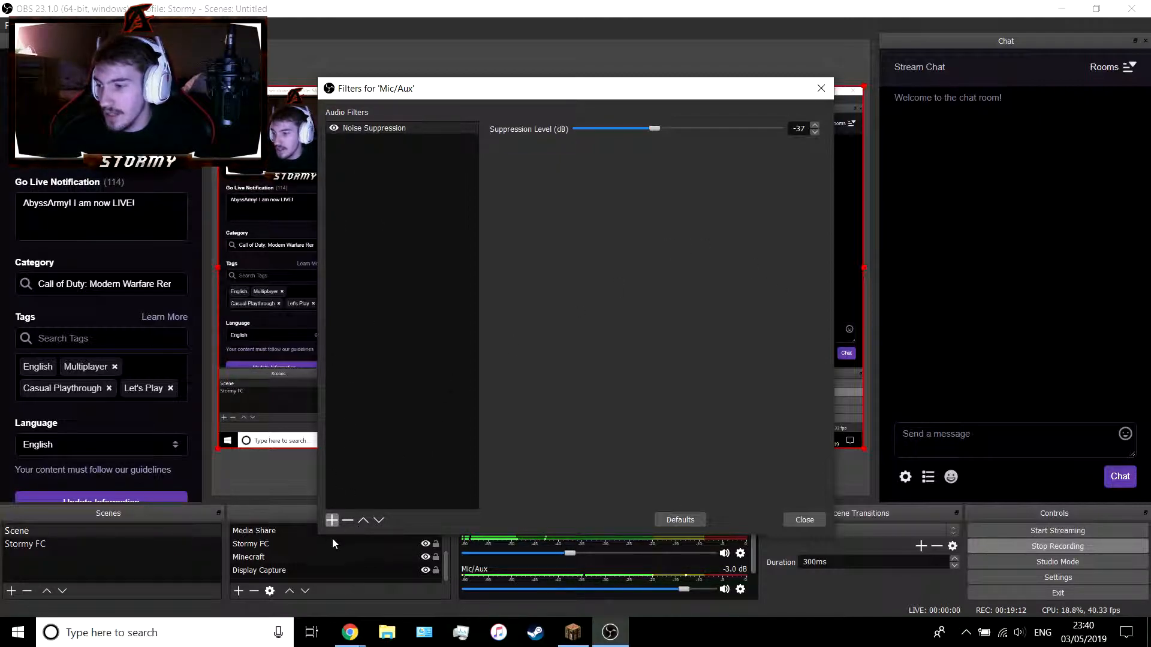
Review the audio filter types available for Mic/Aux without adding one, and close the filters
{"action": "left_click", "coordinate": [332, 519]}
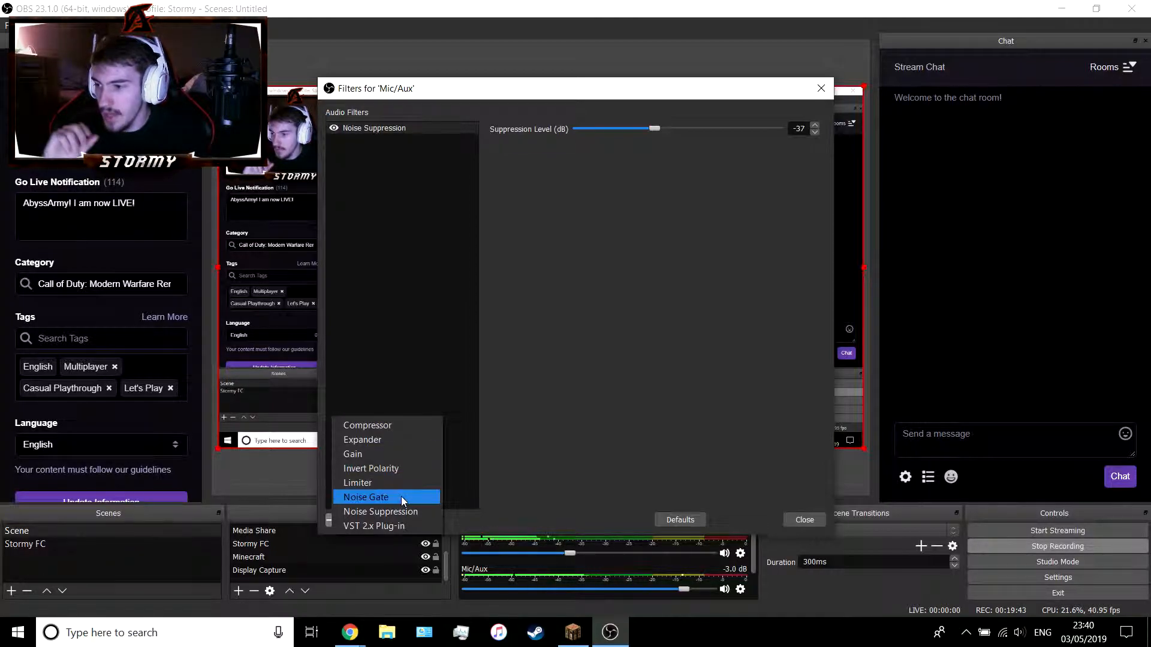
{"action": "left_click", "coordinate": [426, 316]}
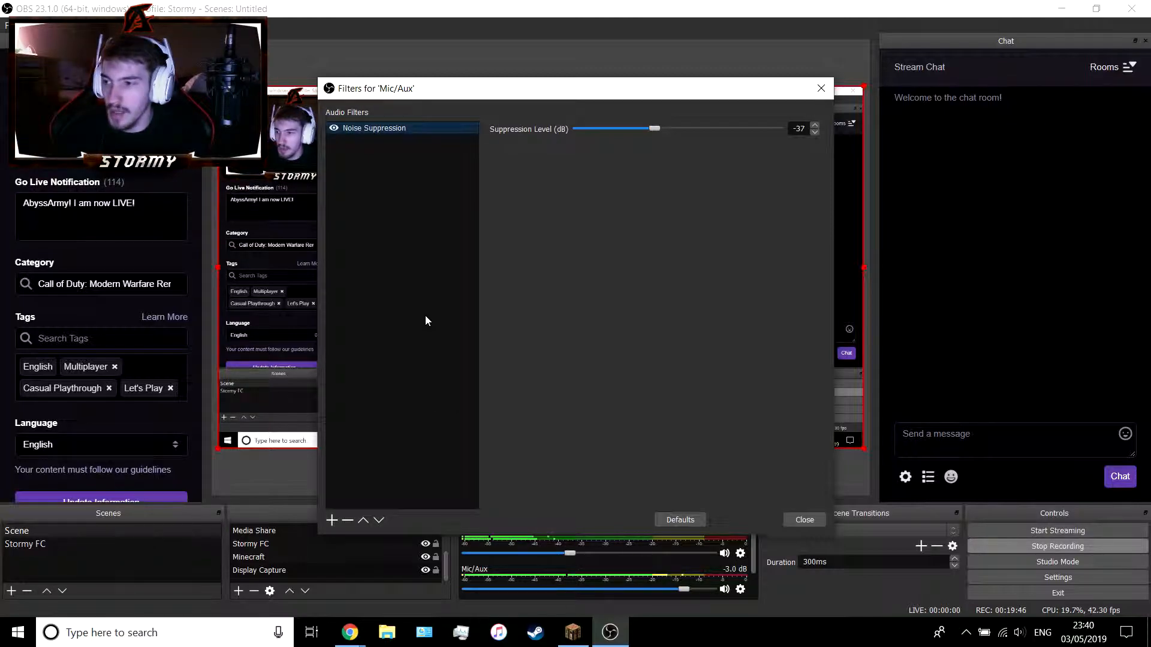
{"action": "left_click", "coordinate": [804, 522]}
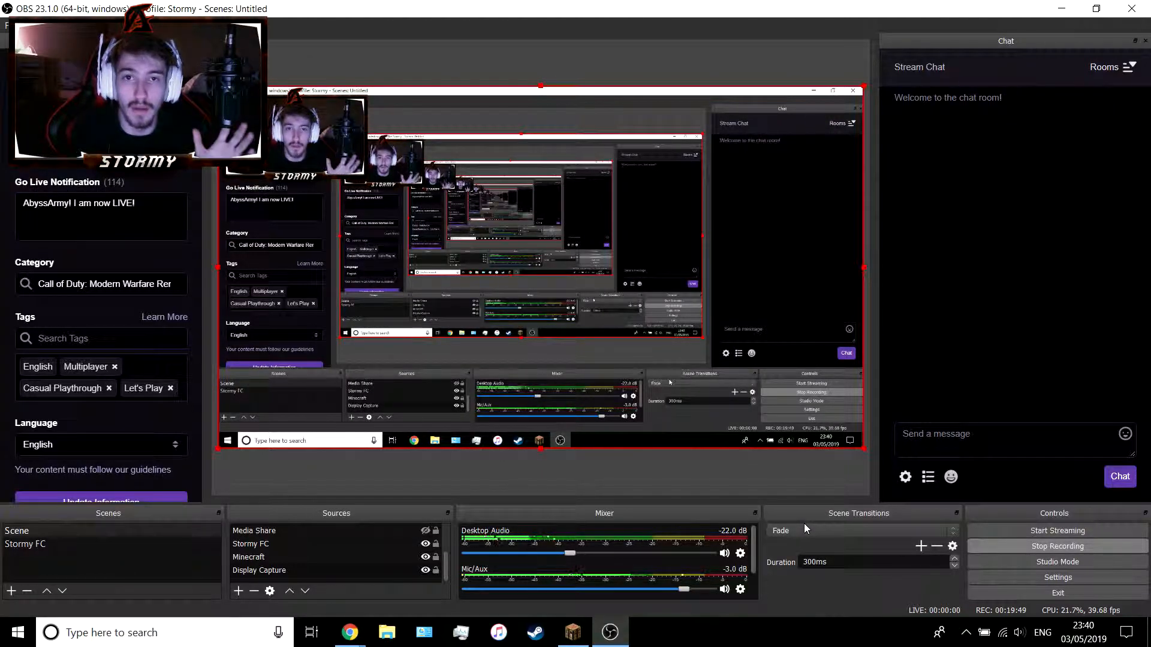